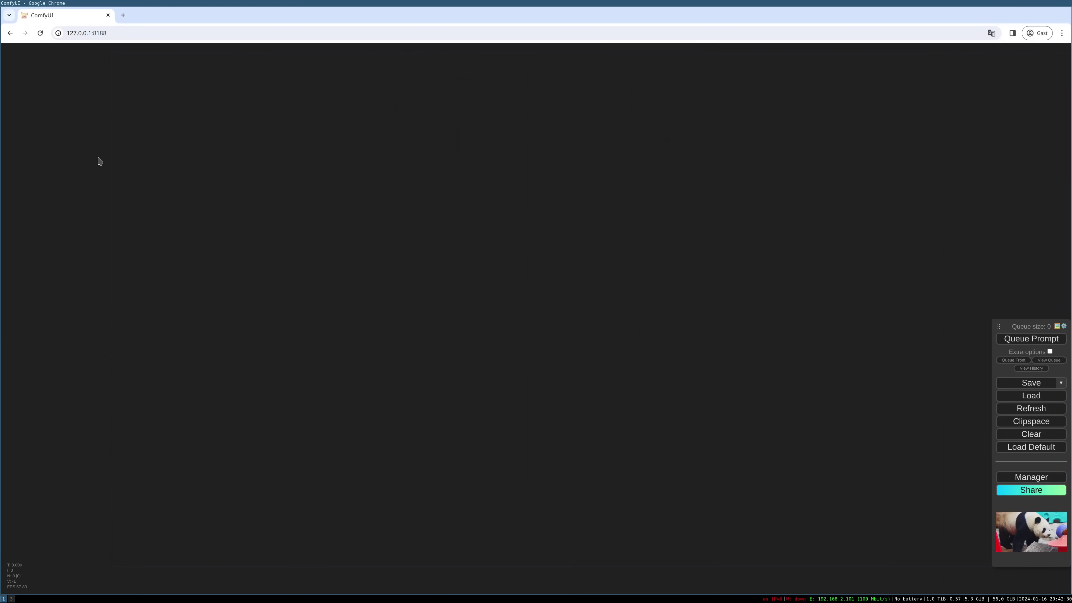
- Add a Load Image node for real0.png to the empty canvas, enlarge it, and place it in the upper-left area of the canvas
{"action": "right_click", "coordinate": [99, 162]}
{"action": "left_click", "coordinate": [101, 159]}
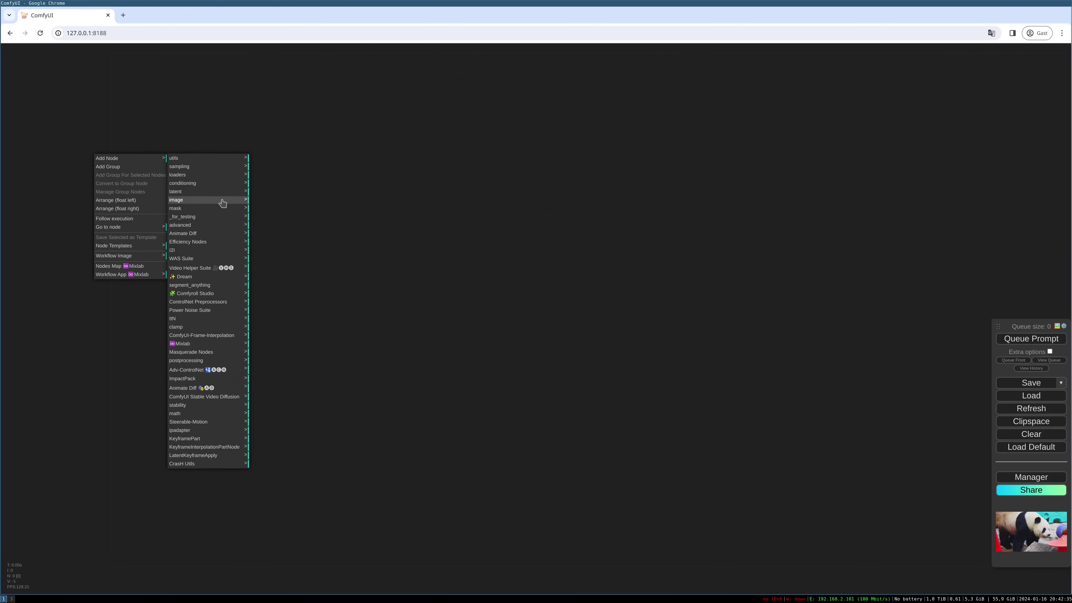
{"action": "left_click", "coordinate": [246, 203]}
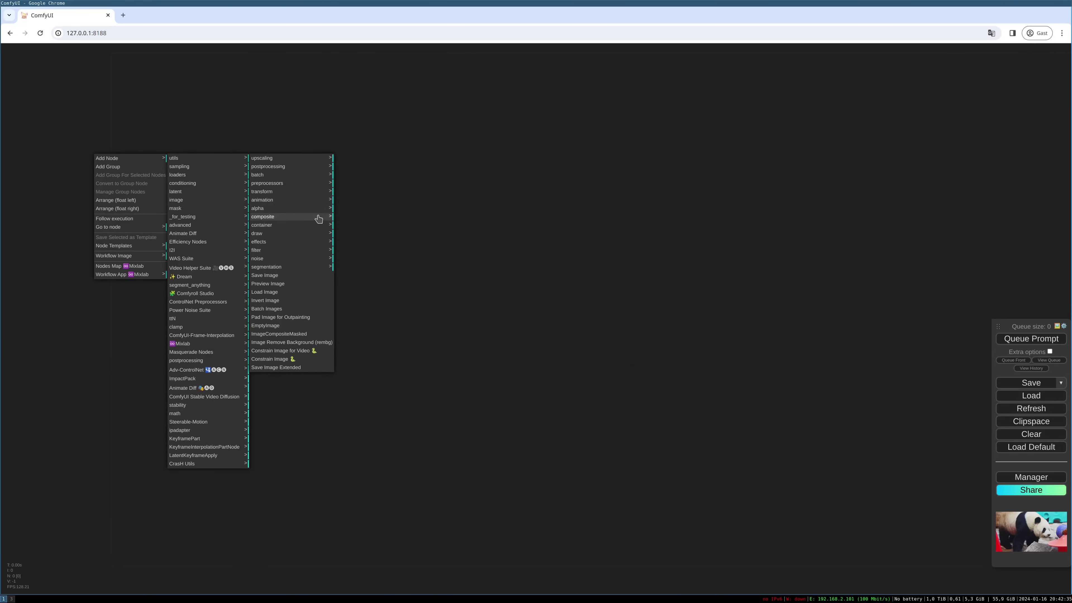
{"action": "left_click", "coordinate": [307, 295]}
{"action": "left_click_drag", "start_coordinate": [137, 153], "coordinate": [126, 138]}
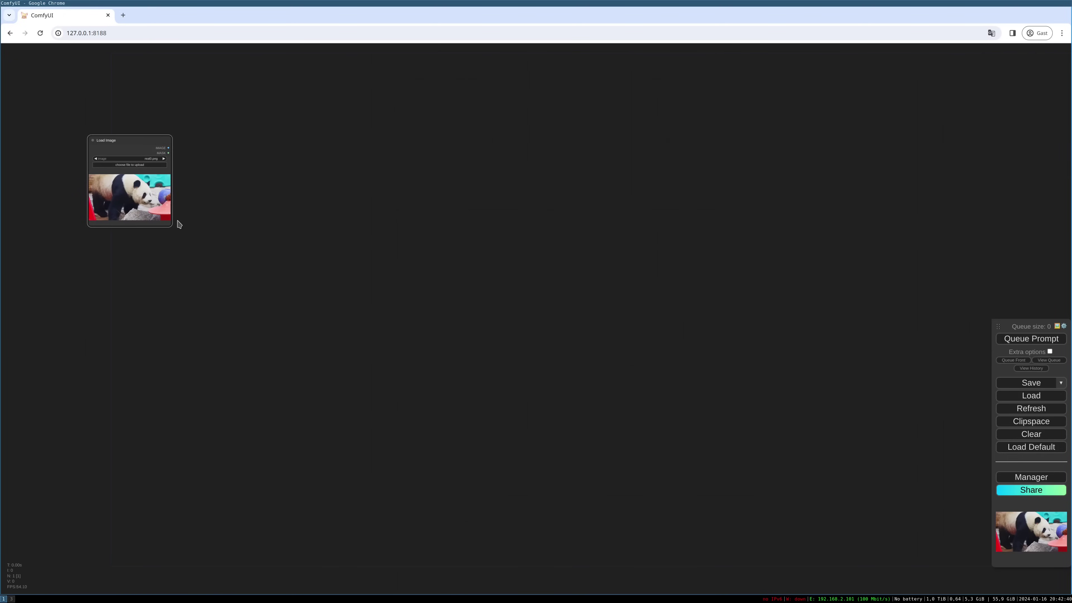
{"action": "left_click_drag", "start_coordinate": [172, 228], "coordinate": [243, 288]}
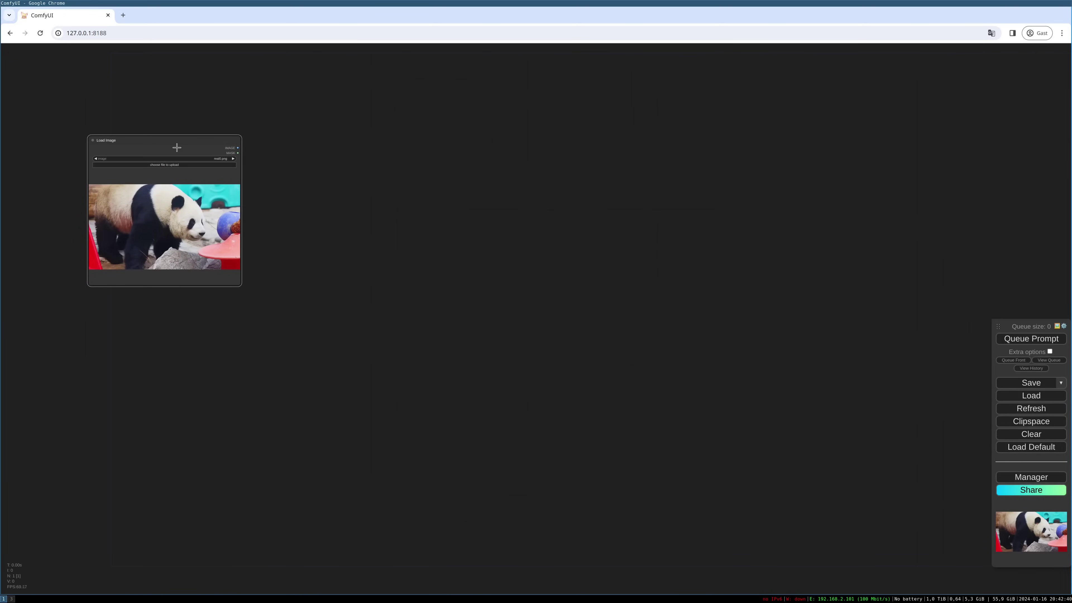
{"action": "mouse_move", "coordinate": [178, 145]}
{"action": "left_mouse_down"}
{"action": "mouse_move", "coordinate": [151, 137]}
{"action": "mouse_move", "coordinate": [194, 128]}
{"action": "mouse_move", "coordinate": [187, 132]}
{"action": "left_mouse_up"}
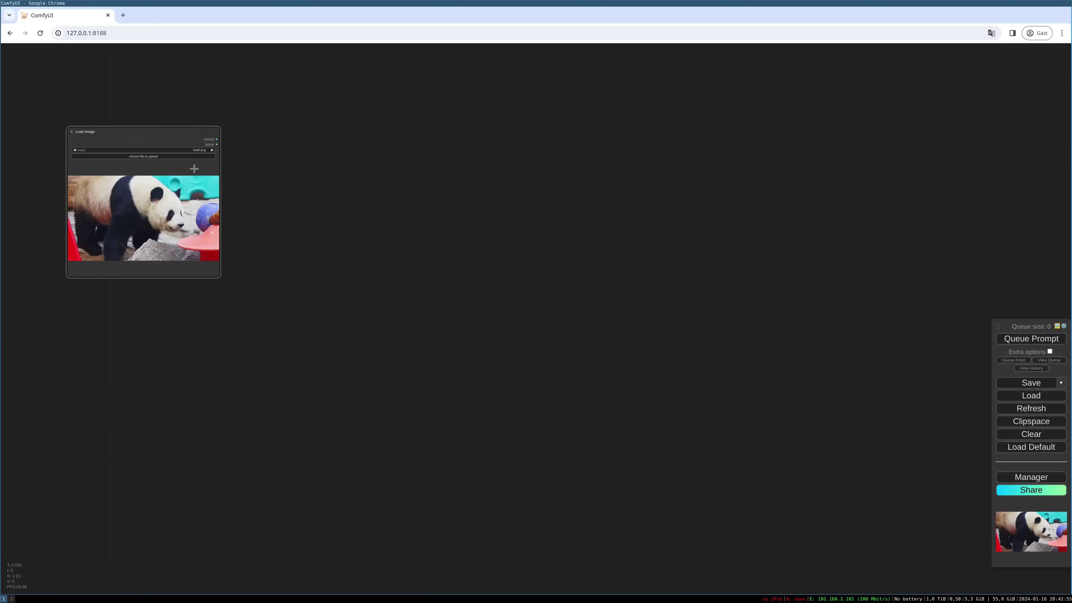
{"action": "left_click_drag", "start_coordinate": [169, 139], "coordinate": [169, 142]}
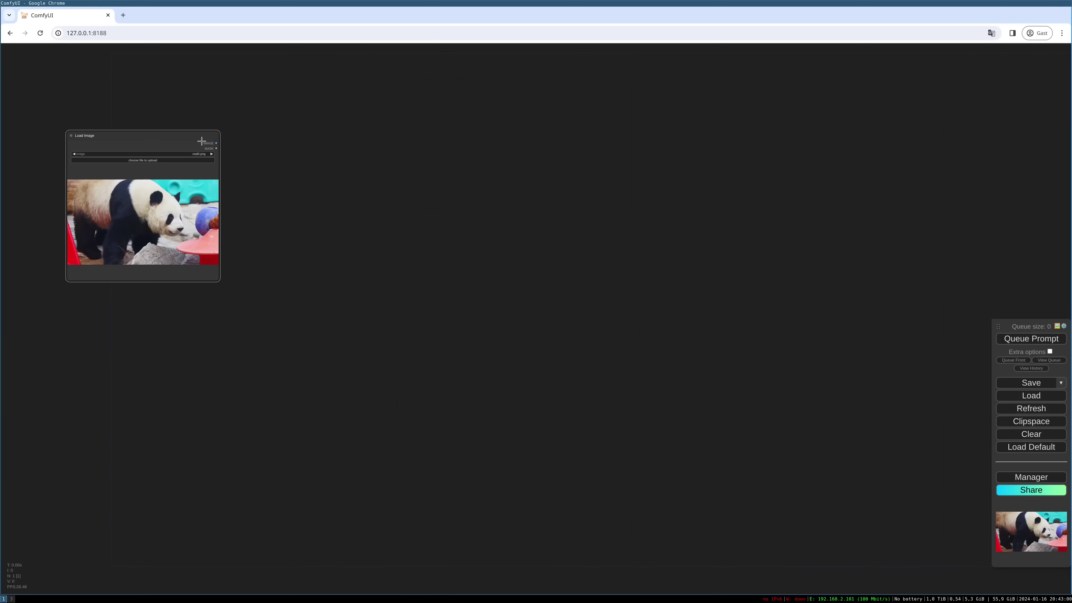
- Duplicate the Load Image node, align the copy directly below the original, and set its image to real1.png
{"action": "key", "text": "ctrl+c"}
{"action": "key", "text": "ctrl+v"}
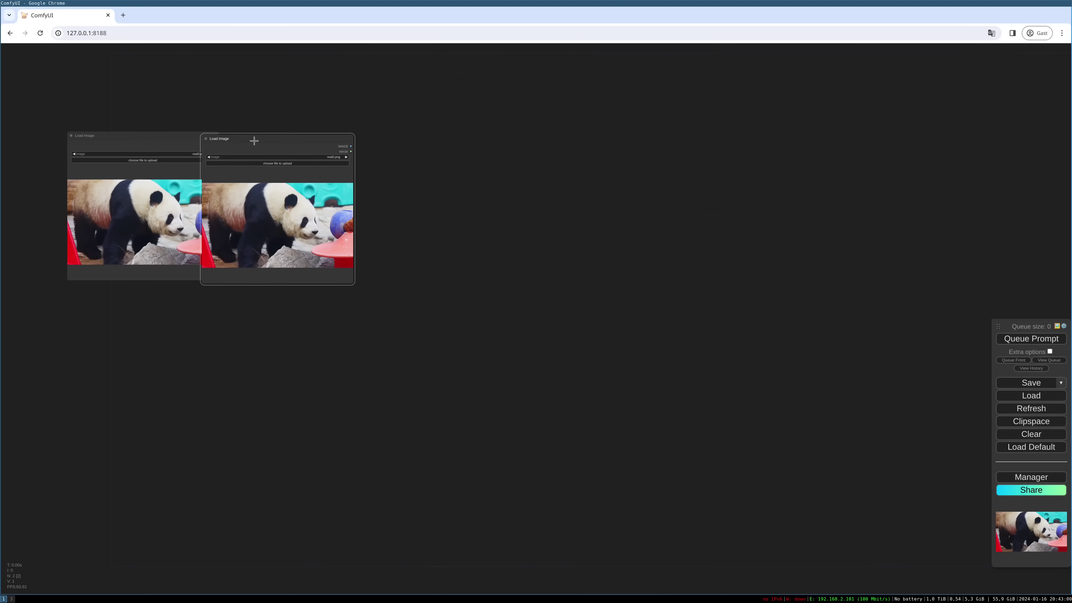
{"action": "left_click_drag", "start_coordinate": [253, 141], "coordinate": [120, 299]}
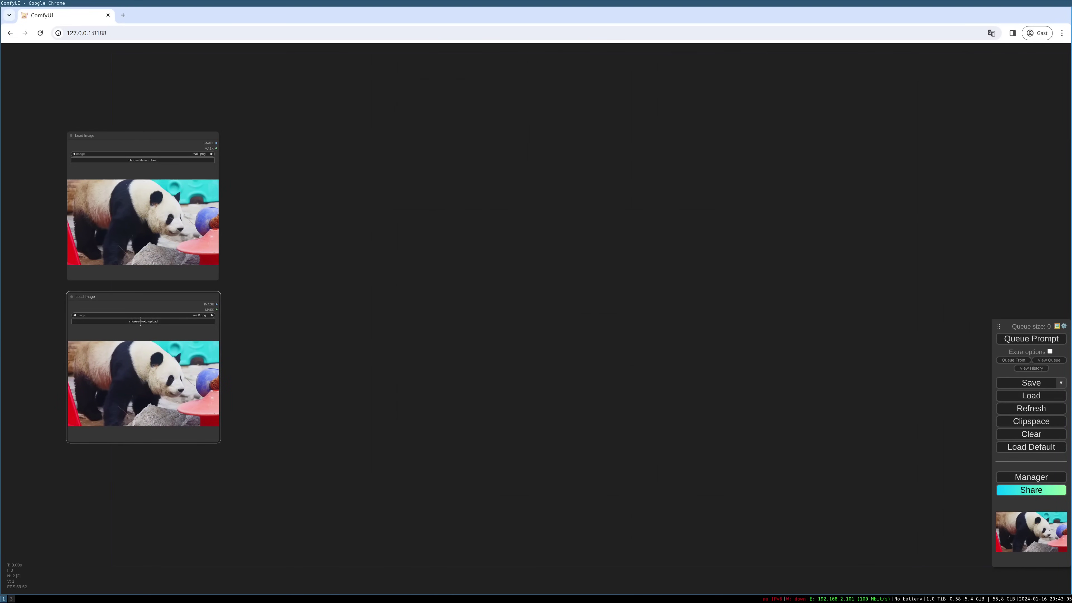
{"action": "left_click", "coordinate": [144, 316]}
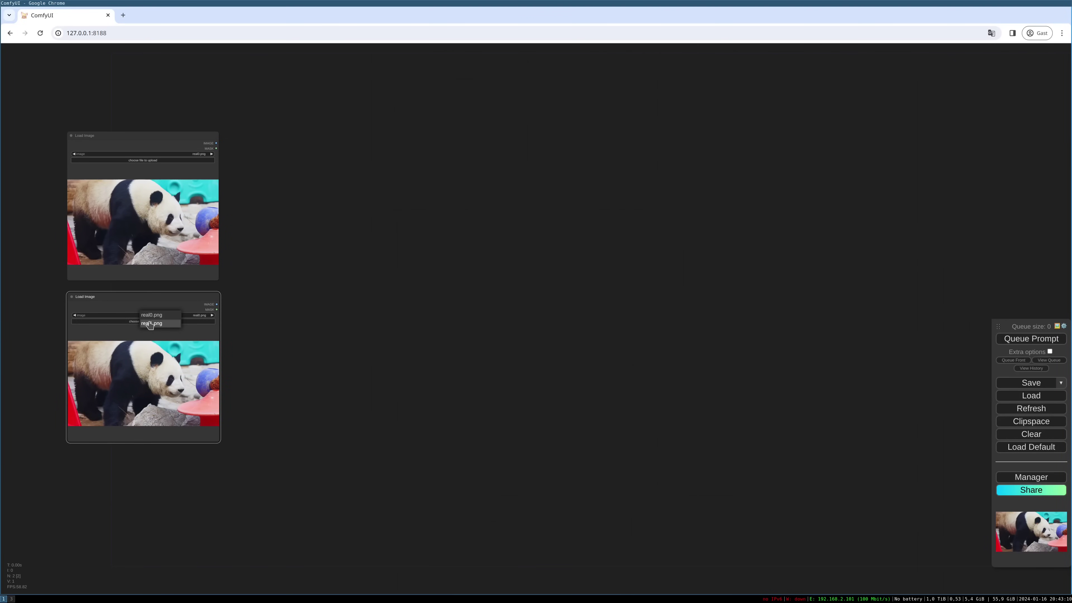
{"action": "left_click", "coordinate": [150, 324]}
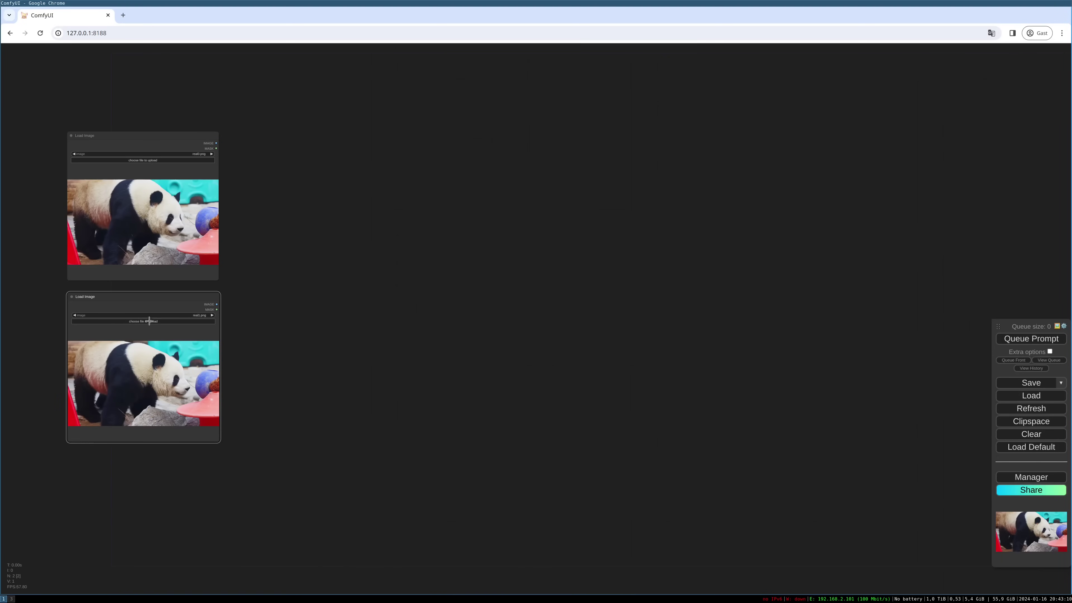
{"action": "left_click_drag", "start_coordinate": [142, 297], "coordinate": [145, 295]}
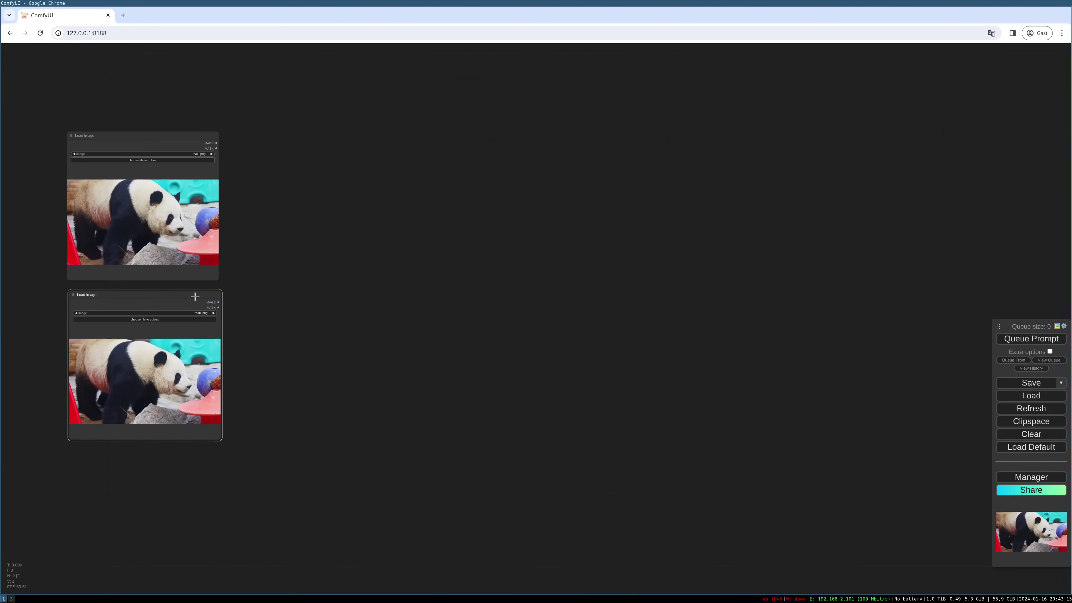
{"action": "left_click_drag", "start_coordinate": [194, 297], "coordinate": [193, 296]}
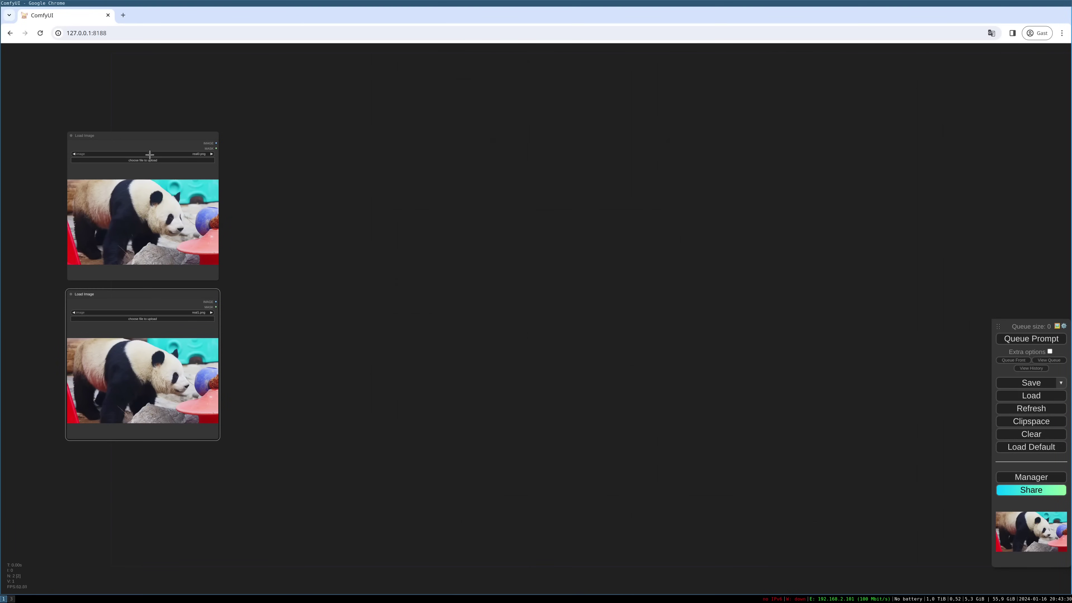
- Shift both Load Image nodes up and paste a third one below them that uses real0.png
{"action": "left_click_drag", "start_coordinate": [149, 136], "coordinate": [150, 111]}
{"action": "left_click_drag", "start_coordinate": [145, 298], "coordinate": [148, 273]}
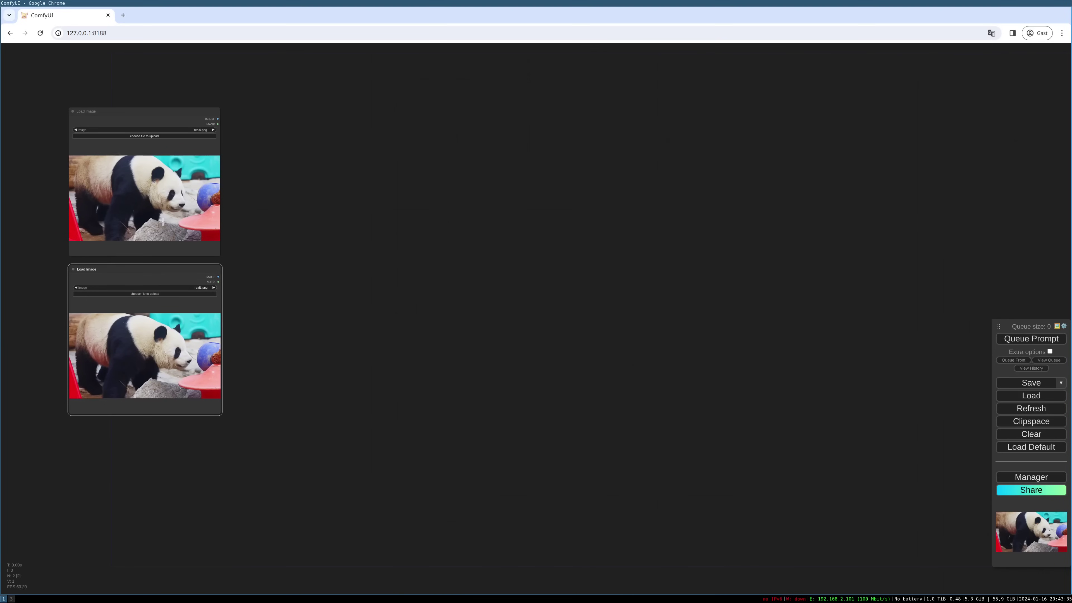
{"action": "left_click_drag", "start_coordinate": [159, 267], "coordinate": [98, 427]}
{"action": "key", "text": "ctrl+v"}
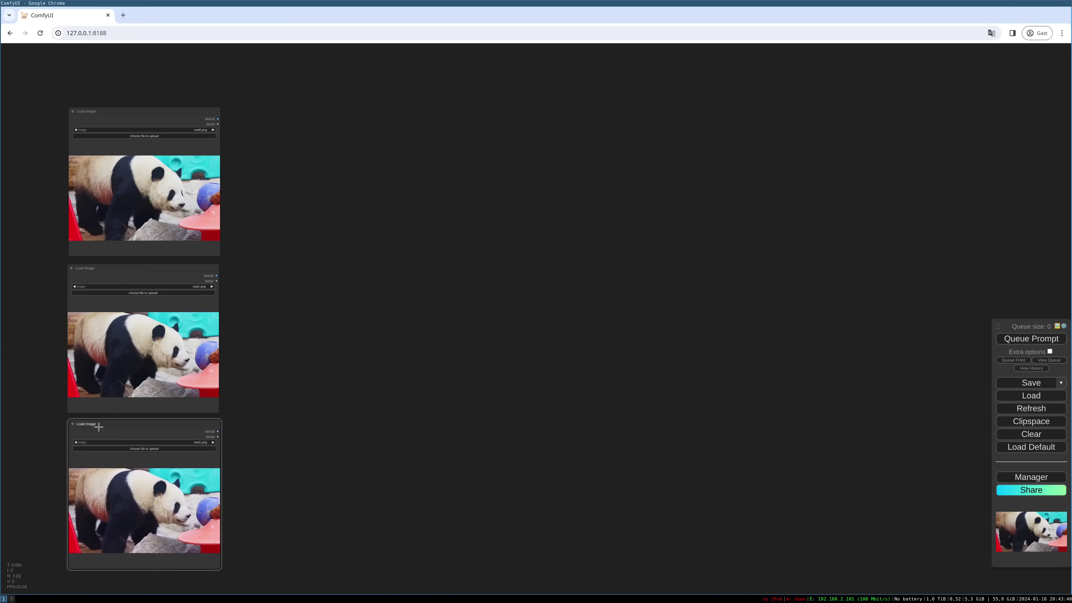
{"action": "left_click", "coordinate": [174, 443]}
{"action": "left_click", "coordinate": [189, 442]}
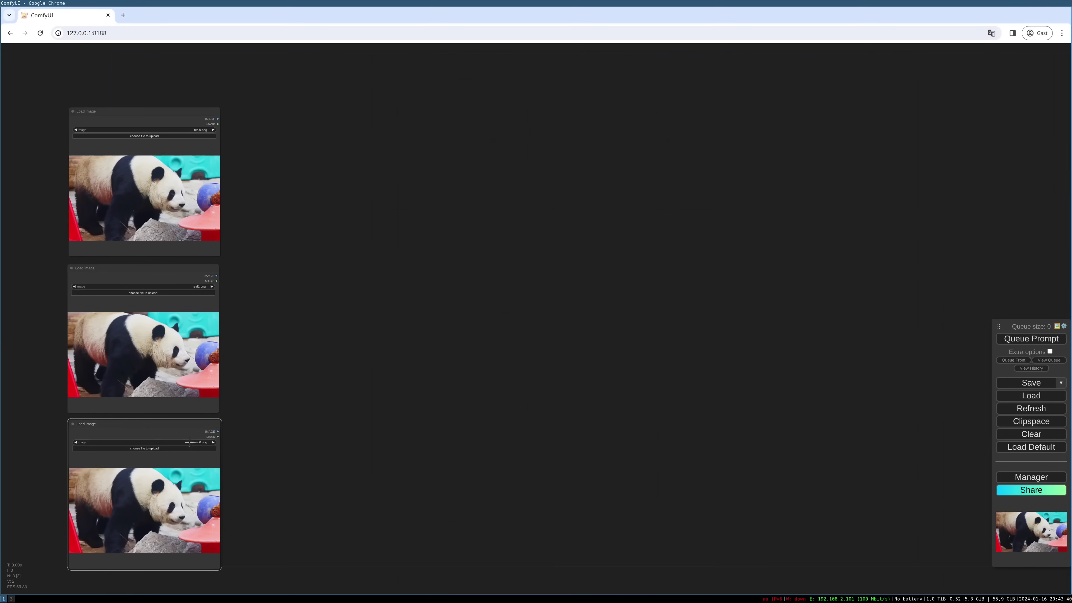
{"action": "left_click_drag", "start_coordinate": [184, 426], "coordinate": [183, 427]}
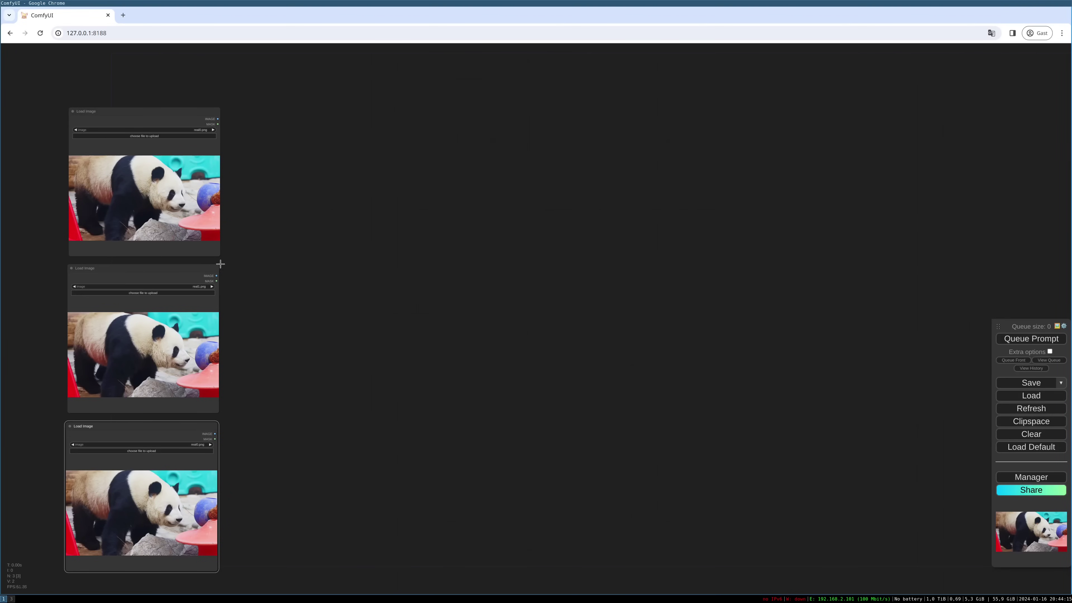
{"action": "left_click", "coordinate": [173, 271]}
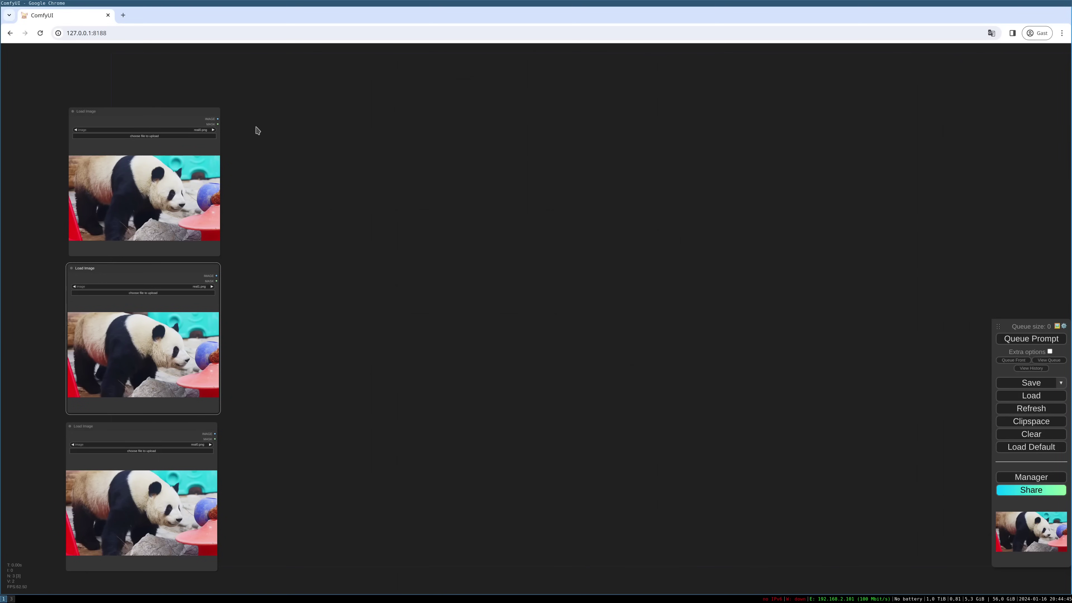
- Add a Make Image Batch node from the ImpactPack Util category beside the Load Image nodes and enlarge it
{"action": "right_click", "coordinate": [266, 174]}
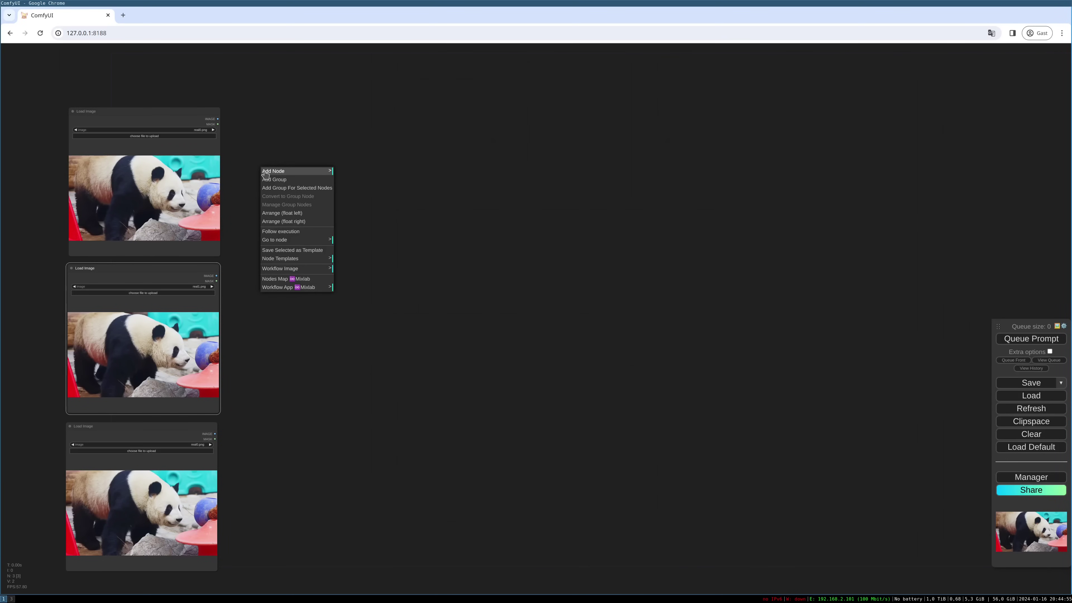
{"action": "left_click", "coordinate": [265, 172]}
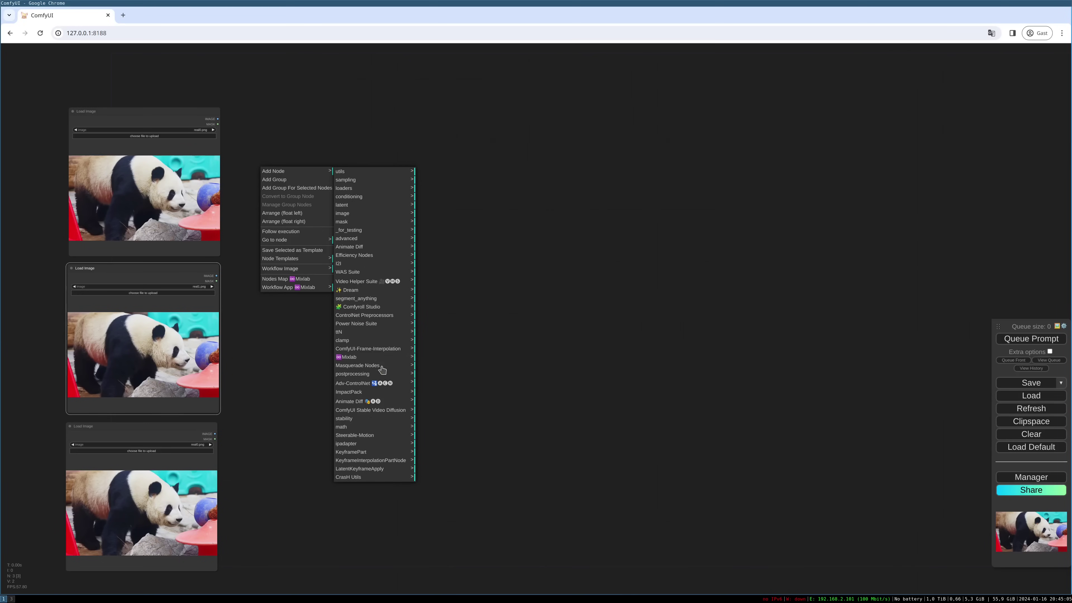
{"action": "left_click", "coordinate": [370, 393]}
{"action": "left_click", "coordinate": [434, 173]}
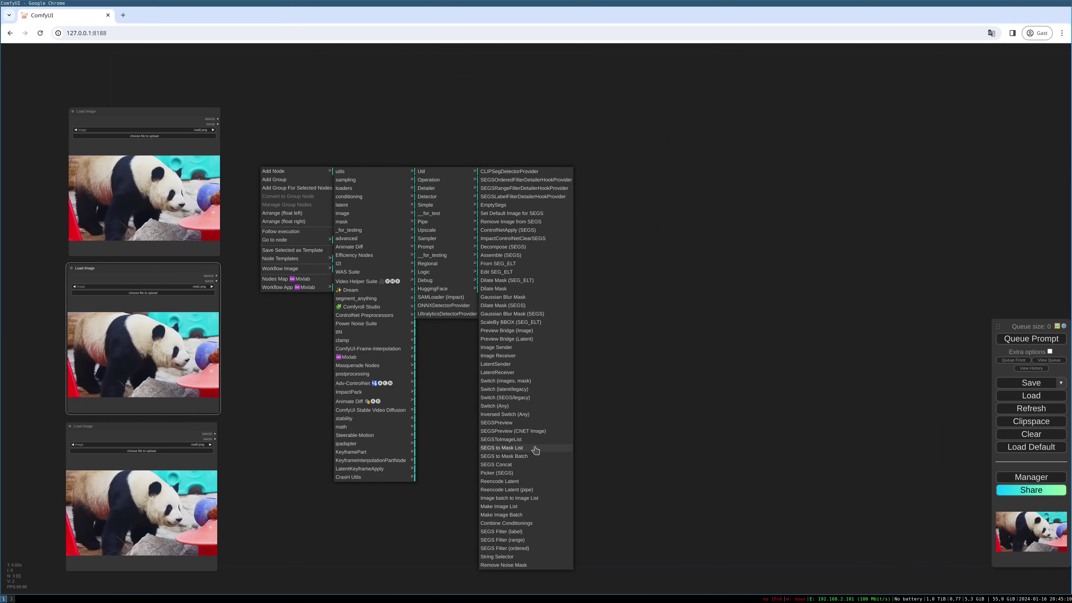
{"action": "left_click", "coordinate": [523, 514]}
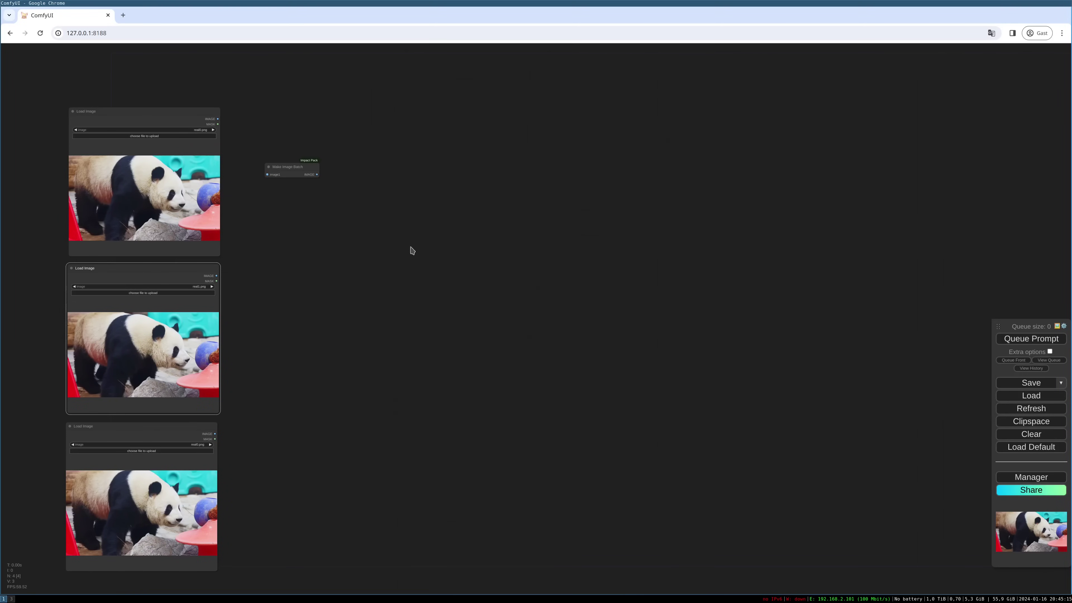
{"action": "left_click_drag", "start_coordinate": [295, 172], "coordinate": [356, 185]}
- Connect the IMAGE outputs of the three Load Image nodes, in order, to image1, image2 and image3 of Make Image Batch, and adjust that node's position
{"action": "scroll", "coordinate": [356, 186], "scroll_direction": "up", "scroll_amount": 1}
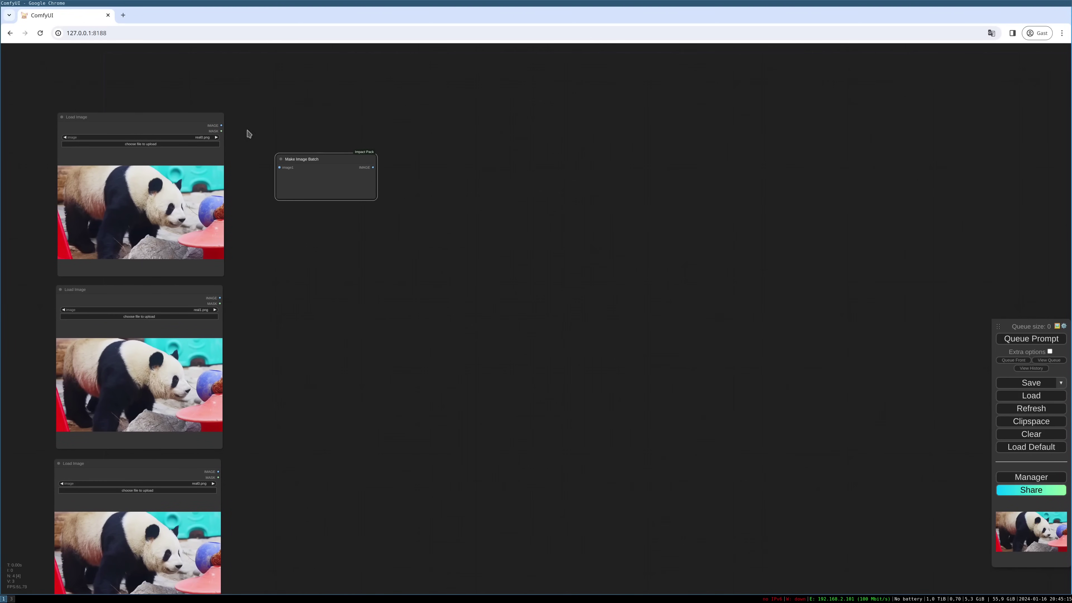
{"action": "left_click_drag", "start_coordinate": [223, 125], "coordinate": [394, 197]}
{"action": "scroll", "coordinate": [314, 193], "scroll_direction": "up", "scroll_amount": 1}
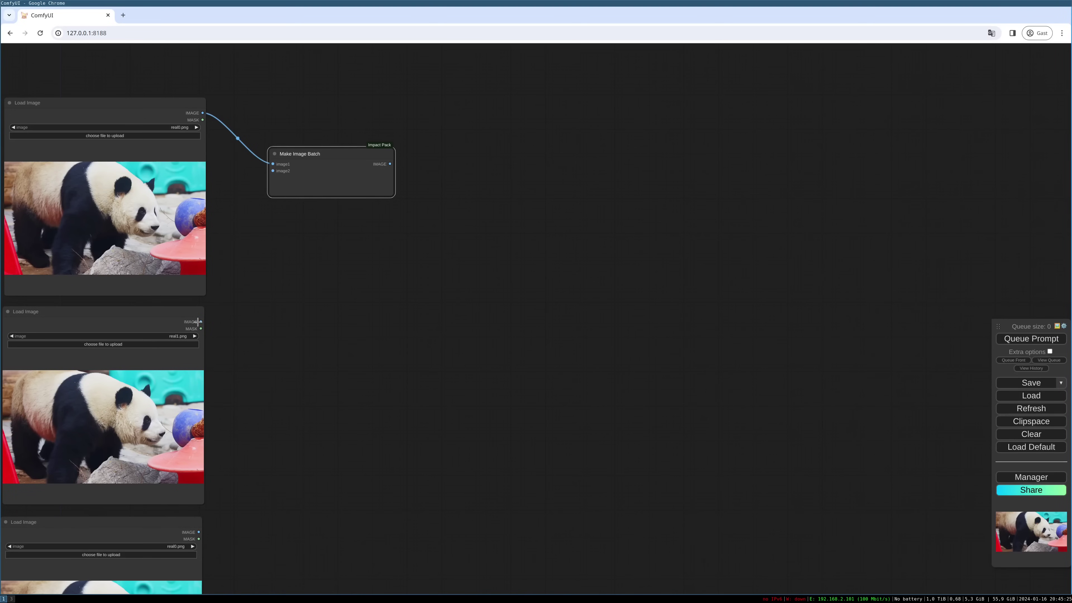
{"action": "left_click_drag", "start_coordinate": [198, 322], "coordinate": [273, 171]}
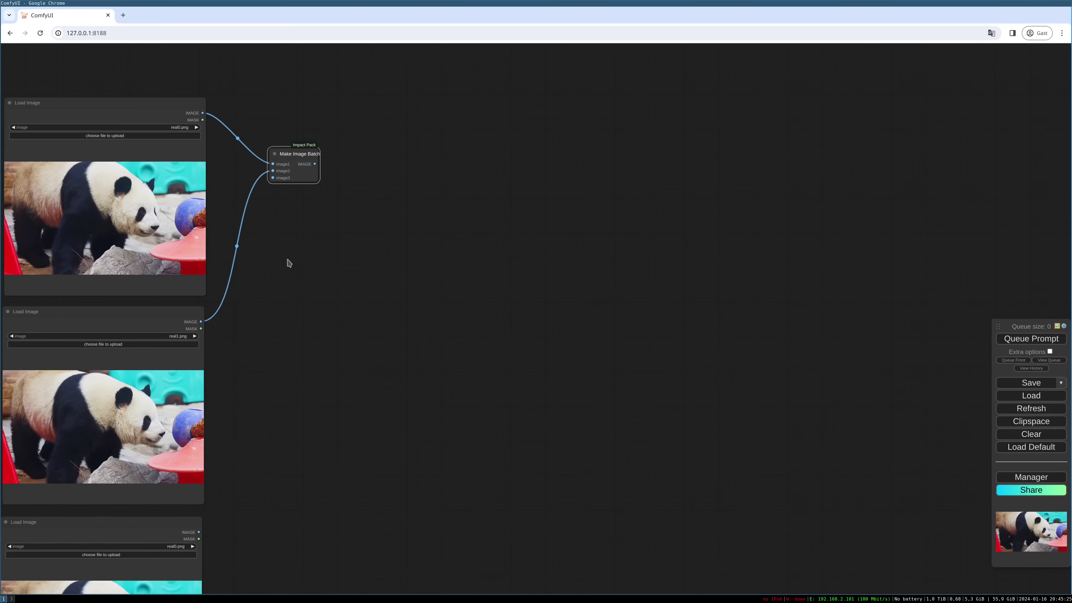
{"action": "left_click_drag", "start_coordinate": [289, 263], "coordinate": [334, 194]}
{"action": "left_click_drag", "start_coordinate": [244, 462], "coordinate": [431, 94]}
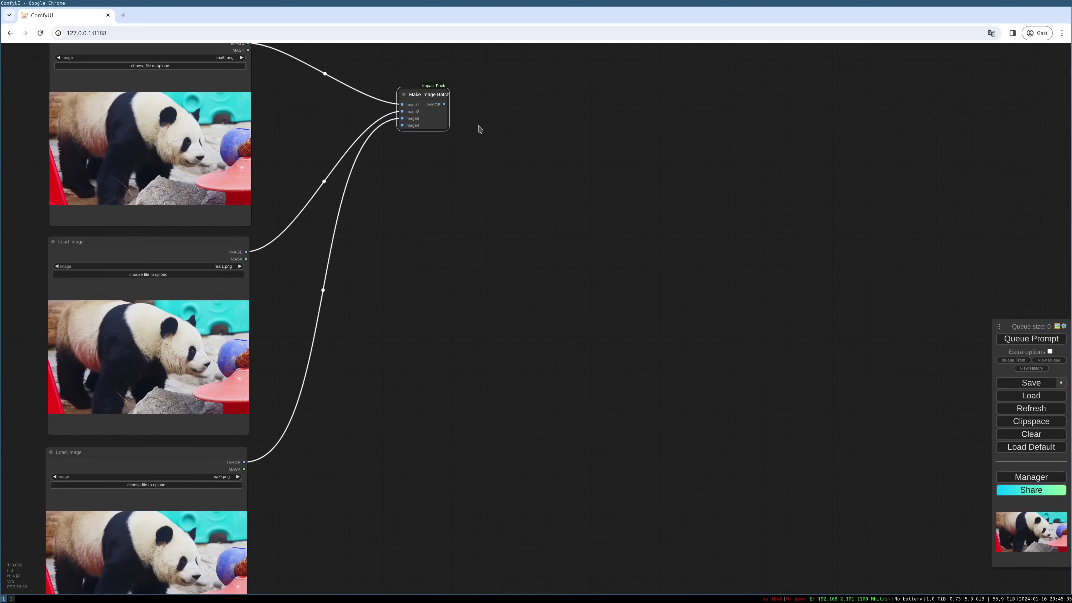
{"action": "scroll", "coordinate": [480, 128], "scroll_direction": "down", "scroll_amount": 2}
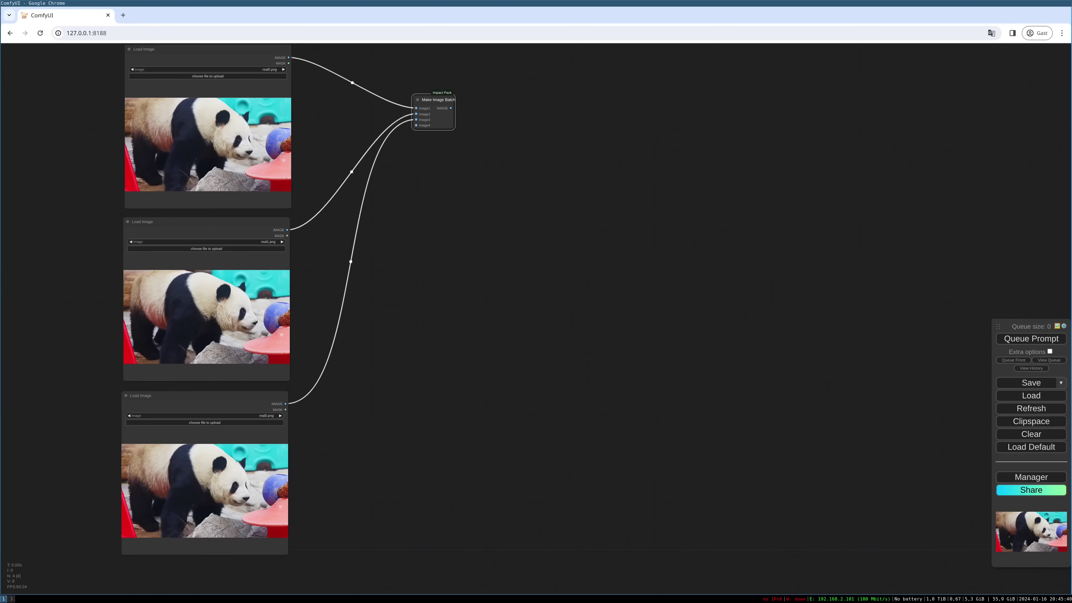
{"action": "left_click_drag", "start_coordinate": [440, 208], "coordinate": [297, 318]}
{"action": "left_click_drag", "start_coordinate": [288, 205], "coordinate": [291, 222]}
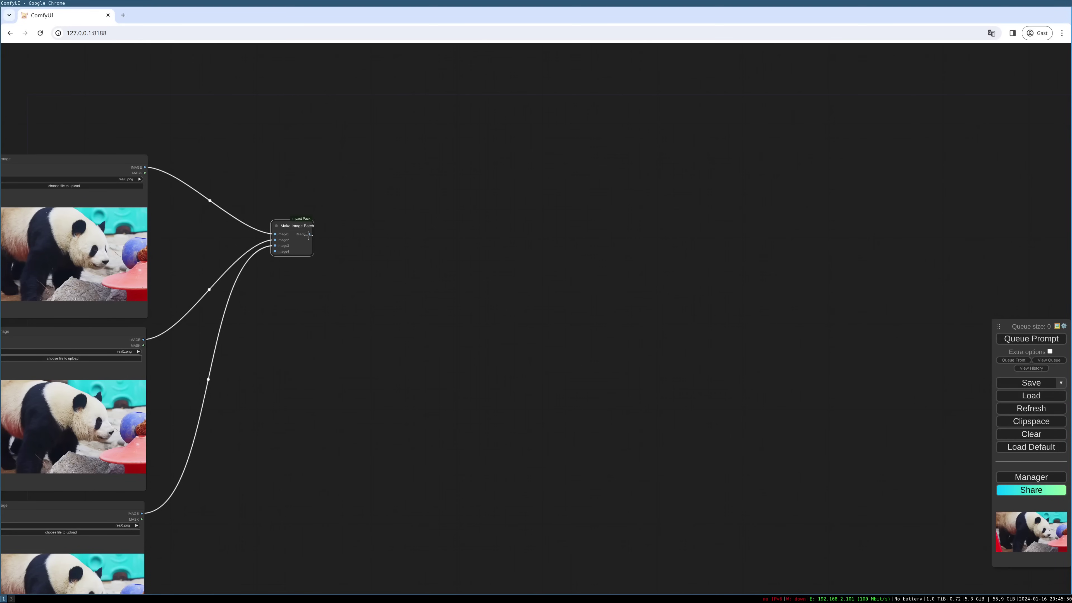
- Add a FILM VFI node fed by the IMAGE output of Make Image Batch by searching for "film"
{"action": "left_click_drag", "start_coordinate": [309, 235], "coordinate": [371, 235]}
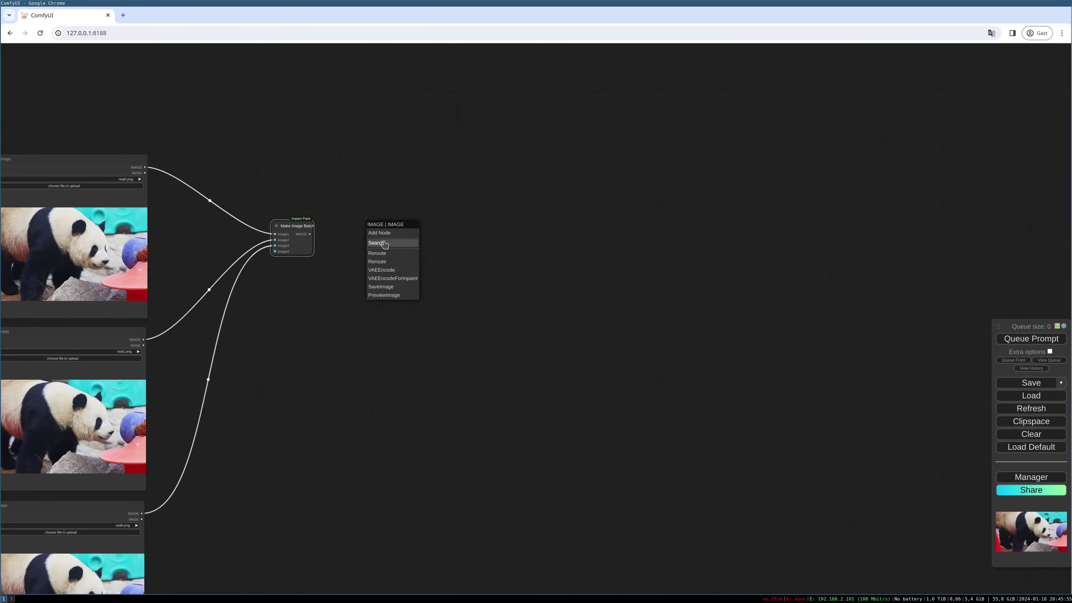
{"action": "left_click", "coordinate": [385, 244]}
{"action": "type", "text": "film"}
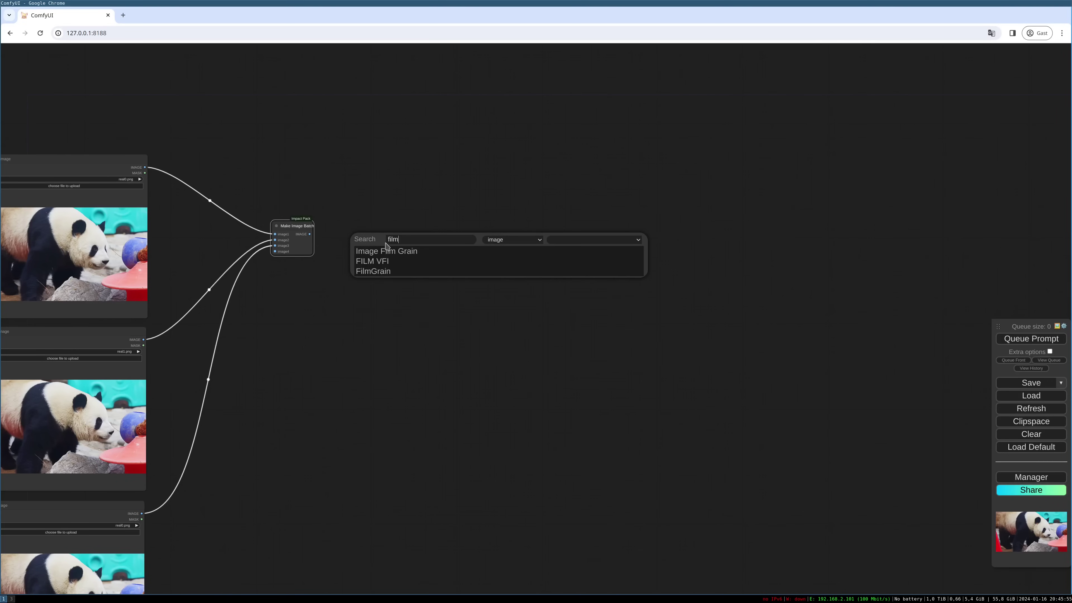
{"action": "left_click", "coordinate": [382, 263]}
{"action": "left_click_drag", "start_coordinate": [456, 240], "coordinate": [446, 243]}
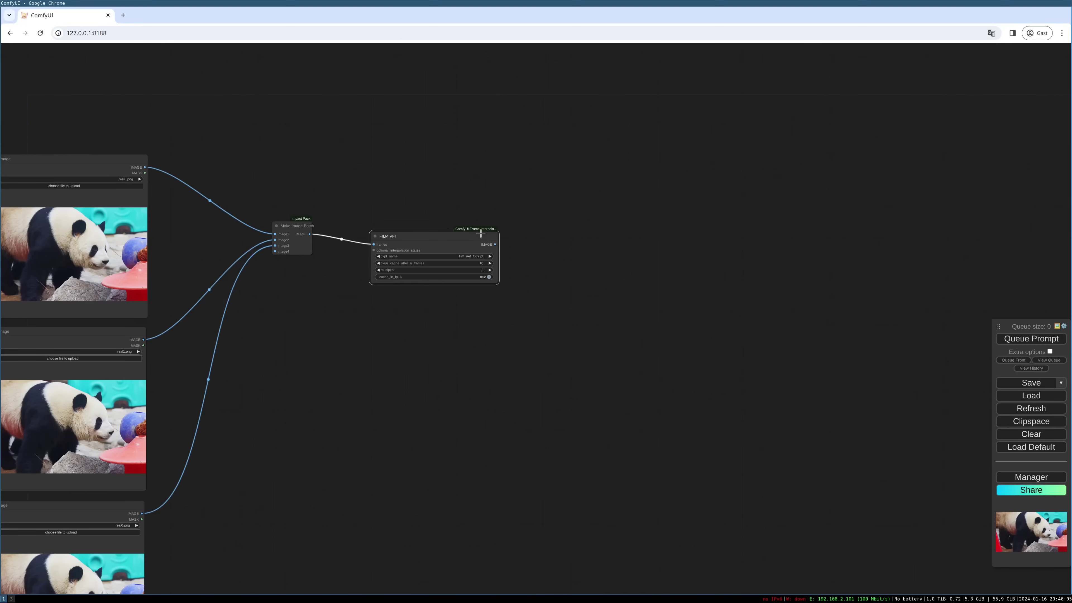
- Enlarge the FILM VFI node, place it close beside Make Image Batch, and set its multiplier to 10
{"action": "left_click_drag", "start_coordinate": [497, 284], "coordinate": [531, 294]}
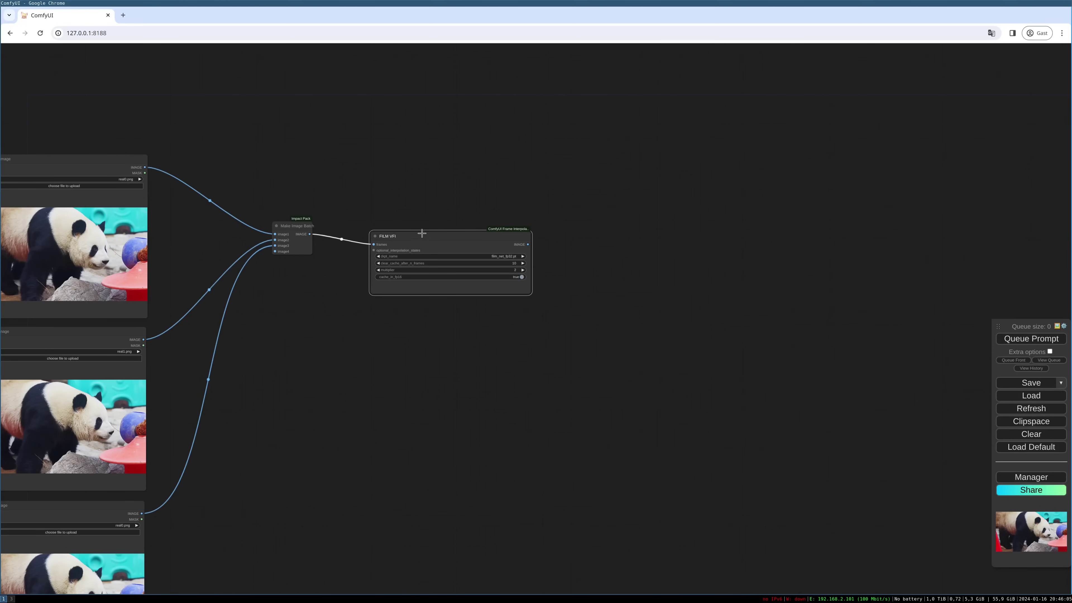
{"action": "left_click_drag", "start_coordinate": [423, 236], "coordinate": [411, 239]}
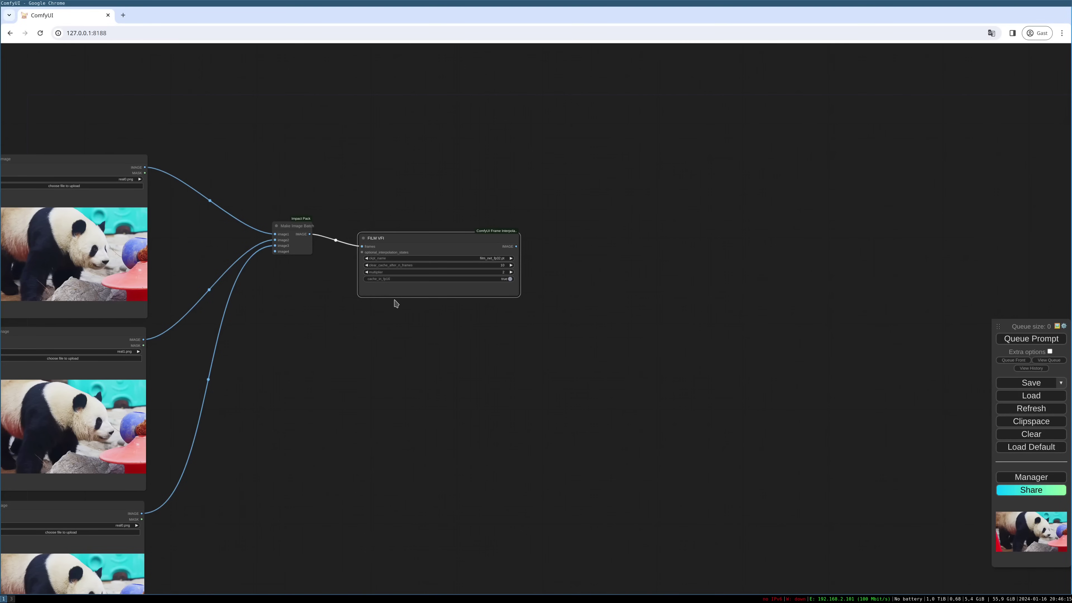
{"action": "left_click_drag", "start_coordinate": [453, 239], "coordinate": [450, 214]}
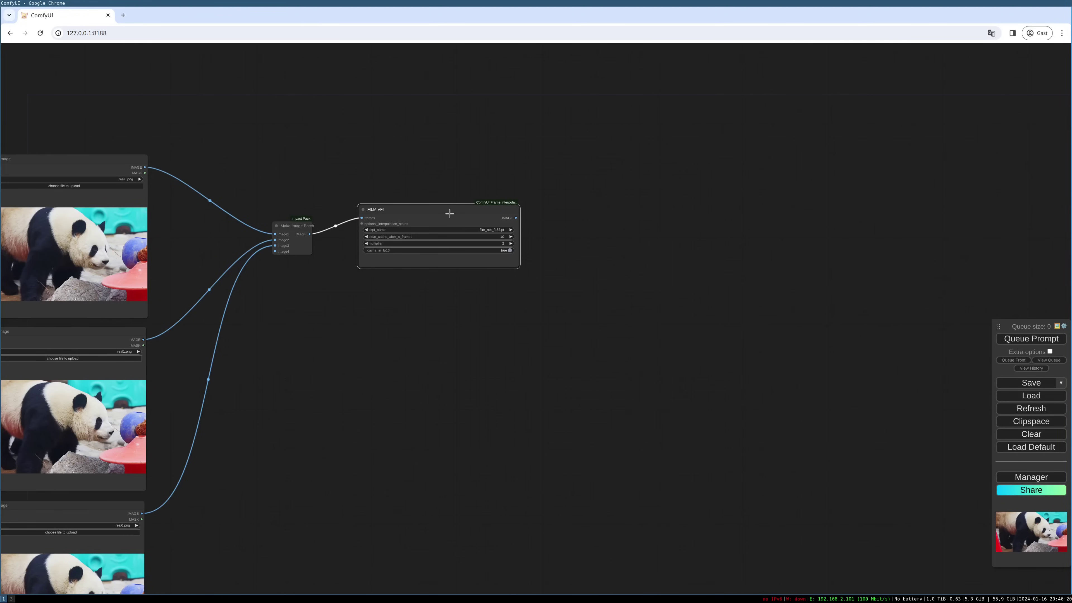
{"action": "left_click_drag", "start_coordinate": [446, 212], "coordinate": [431, 219]}
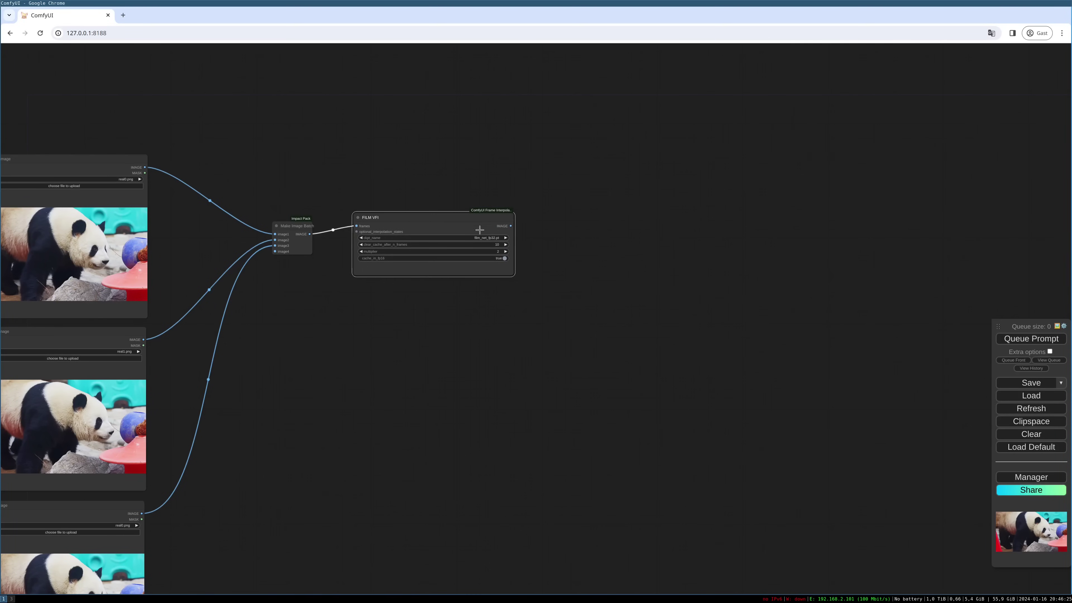
{"action": "scroll", "coordinate": [481, 270], "scroll_direction": "up", "scroll_amount": 1}
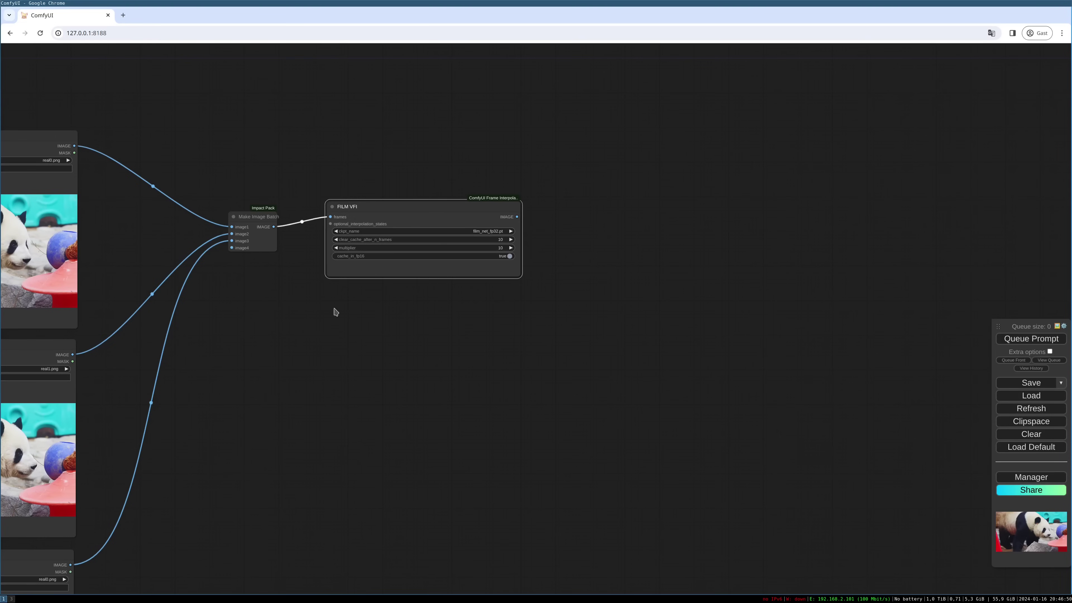
- Add a Preview Image node fed by FILM VFI's IMAGE output by searching for "image", and place it enlarged above and beside FILM VFI
{"action": "left_click_drag", "start_coordinate": [383, 336], "coordinate": [440, 330]}
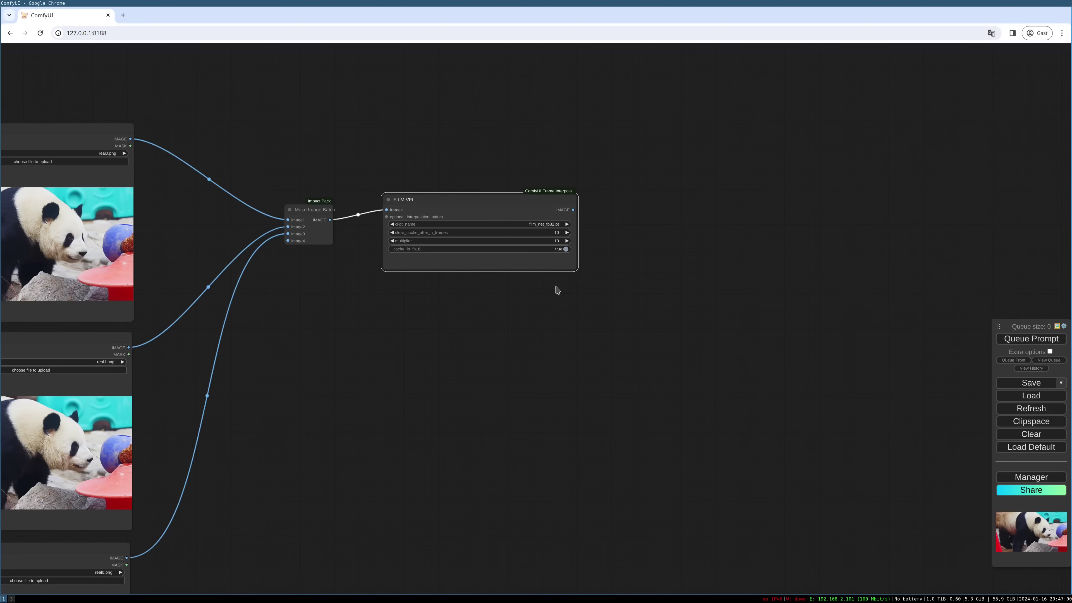
{"action": "left_click_drag", "start_coordinate": [513, 313], "coordinate": [393, 351]}
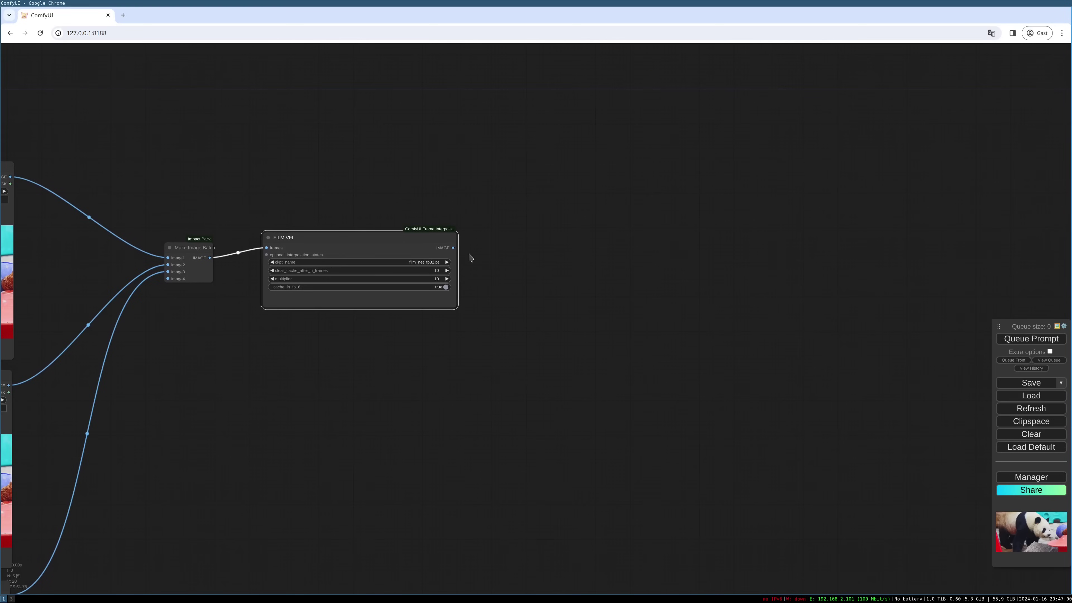
{"action": "left_click_drag", "start_coordinate": [453, 248], "coordinate": [524, 246]}
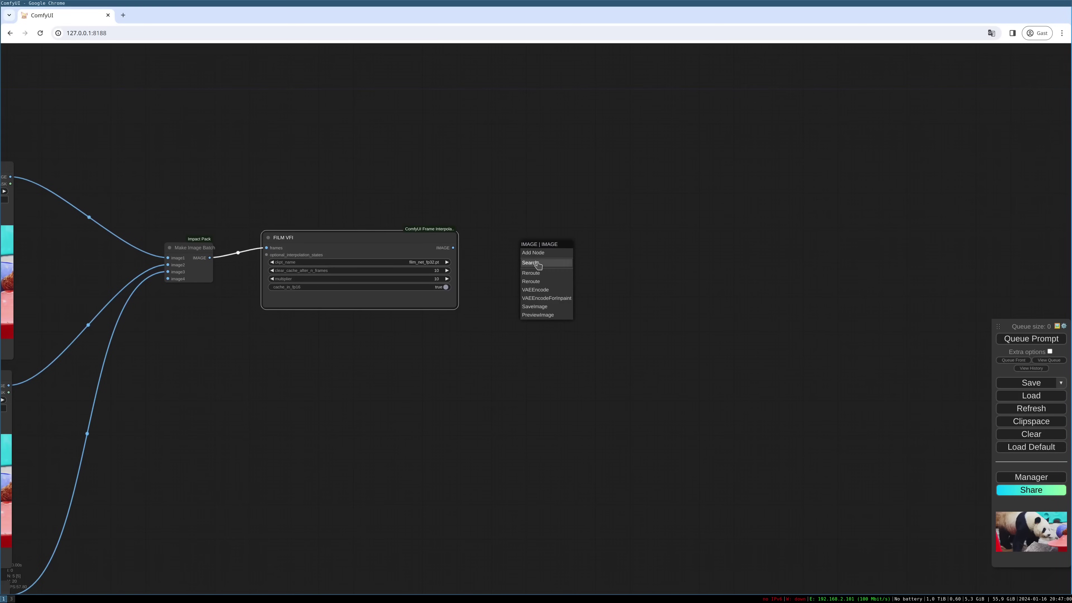
{"action": "left_click", "coordinate": [531, 262]}
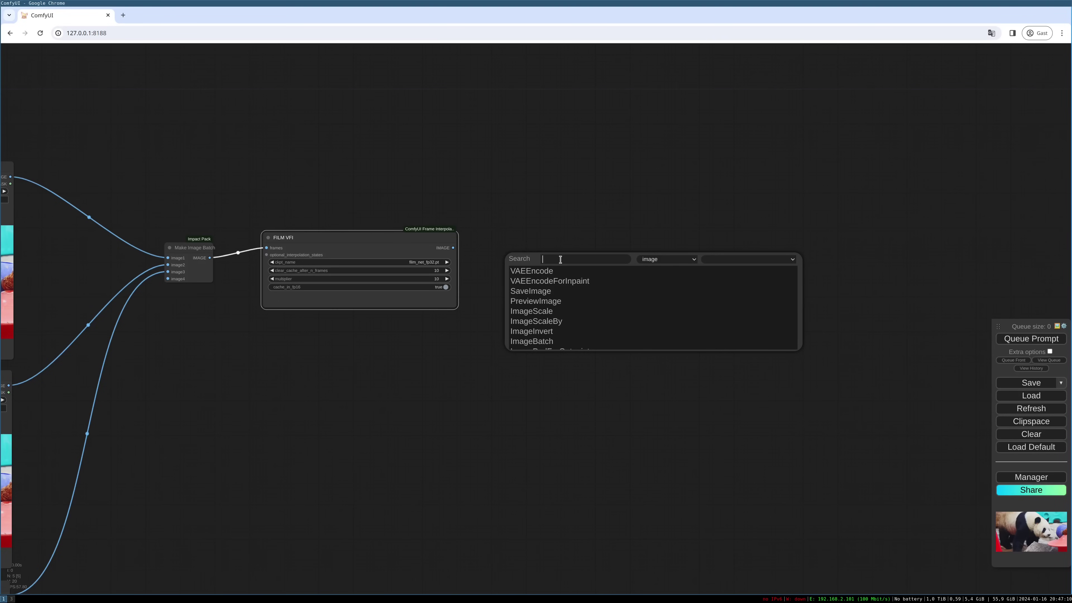
{"action": "type", "text": "ima"}
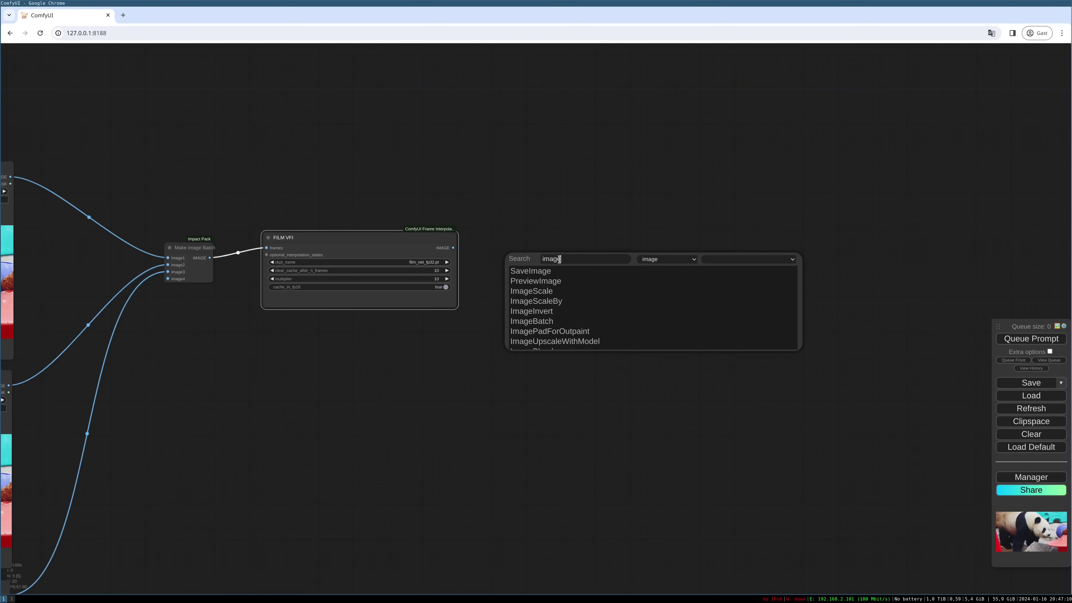
{"action": "type", "text": "ge"}
{"action": "left_click", "coordinate": [565, 281]}
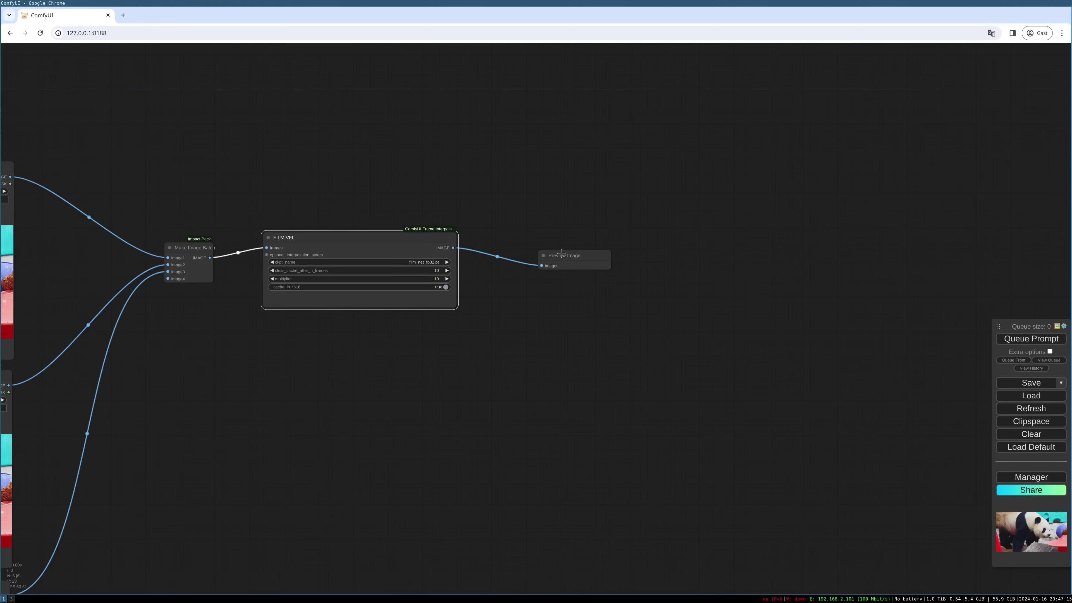
{"action": "left_click_drag", "start_coordinate": [566, 254], "coordinate": [691, 219]}
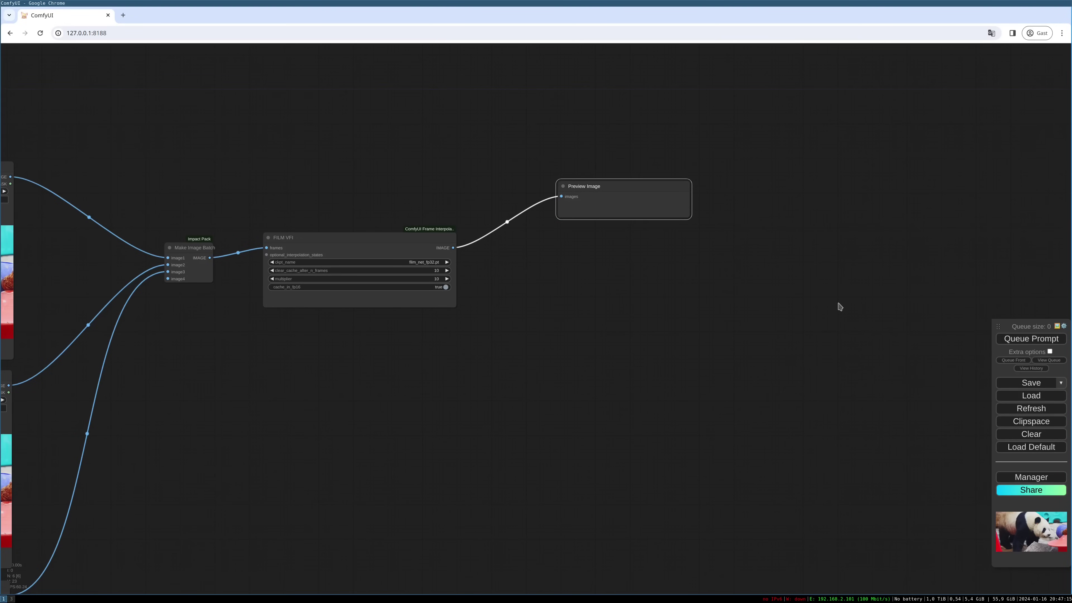
- Run the workflow to generate the interpolated frames in the Preview Image node
{"action": "left_click", "coordinate": [1012, 342]}
{"action": "scroll", "coordinate": [558, 343], "scroll_direction": "down", "scroll_amount": 1}
{"action": "left_click_drag", "start_coordinate": [455, 394], "coordinate": [547, 320]}
{"action": "scroll", "coordinate": [559, 345], "scroll_direction": "down", "scroll_amount": 1}
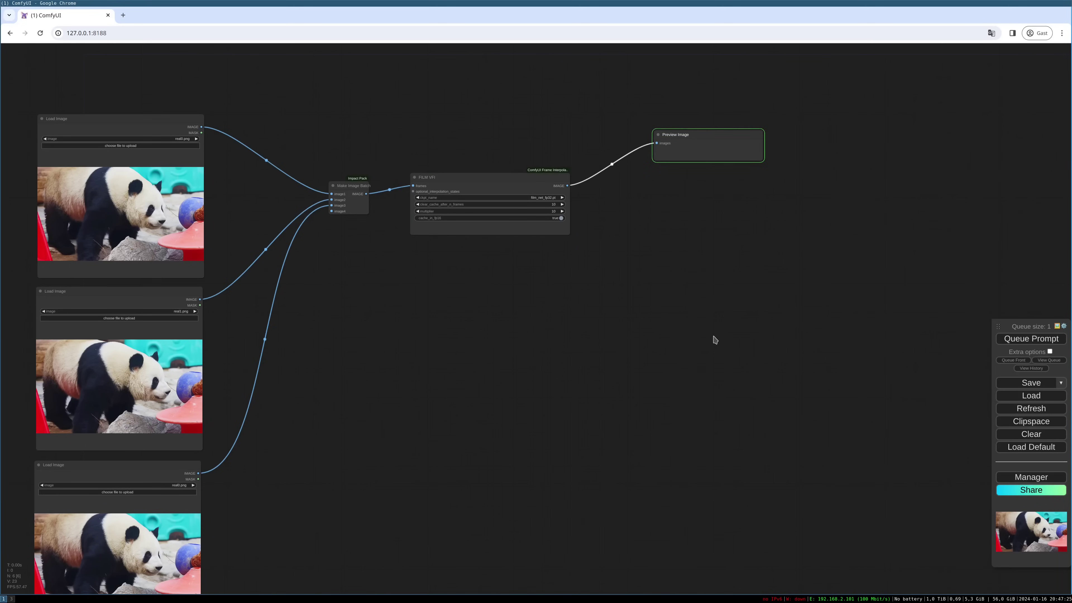
{"action": "scroll", "coordinate": [744, 215], "scroll_direction": "up", "scroll_amount": 5}
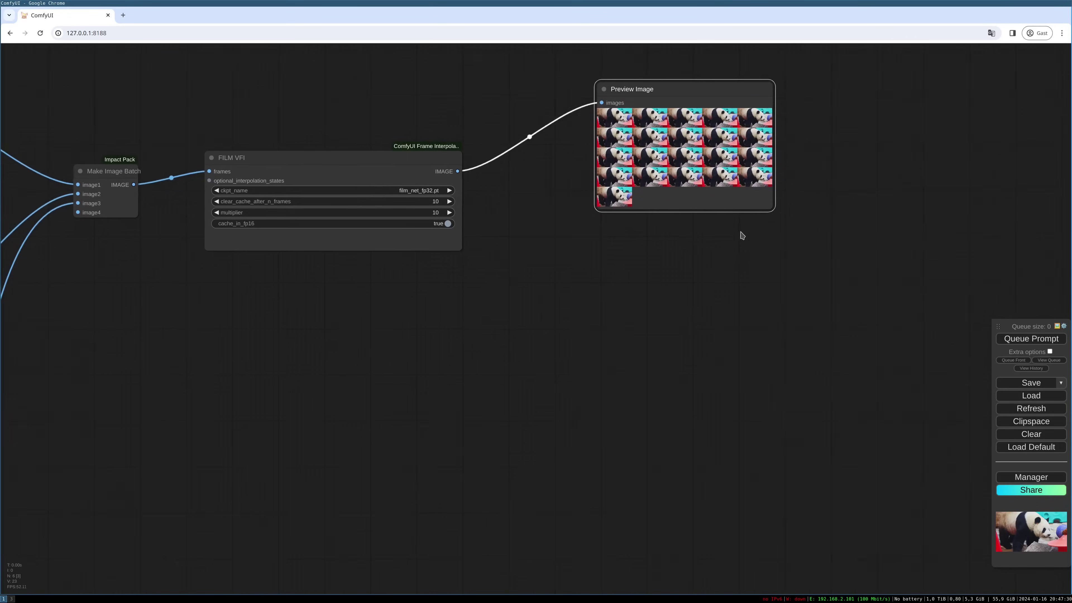
- Add a Video Combine node from the Video Helper Suite category, place it below Preview Image, and enlarge it
{"action": "left_click_drag", "start_coordinate": [743, 235], "coordinate": [667, 331]}
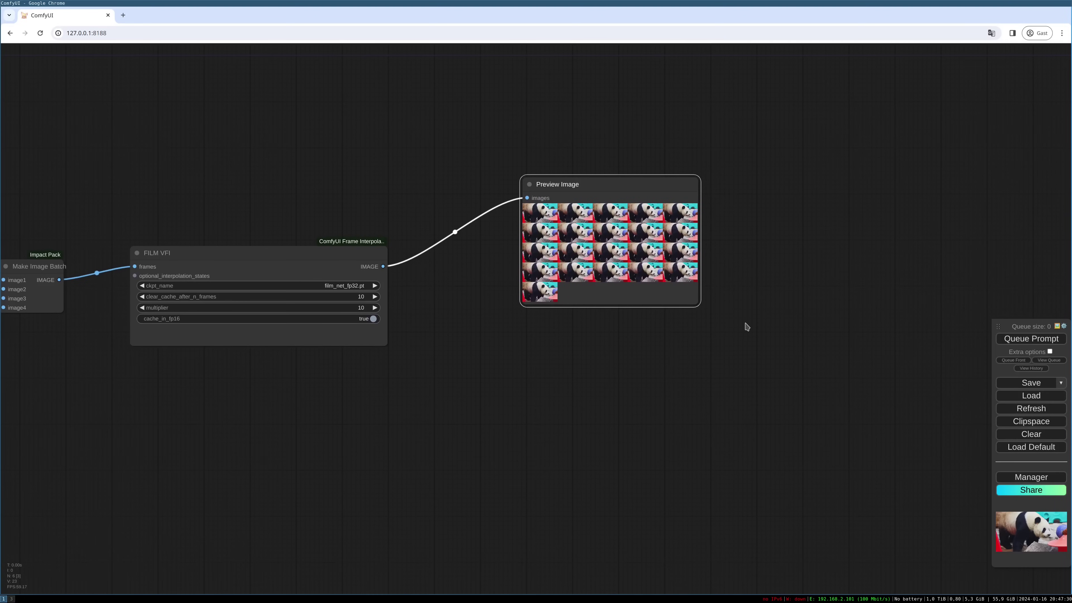
{"action": "right_click", "coordinate": [463, 346]}
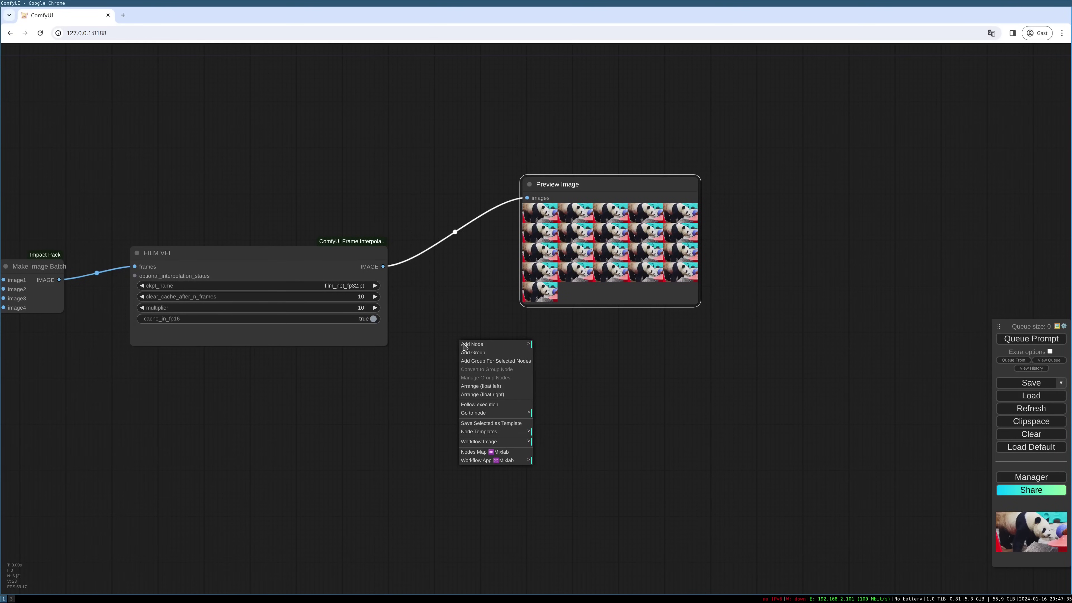
{"action": "left_click", "coordinate": [465, 346]}
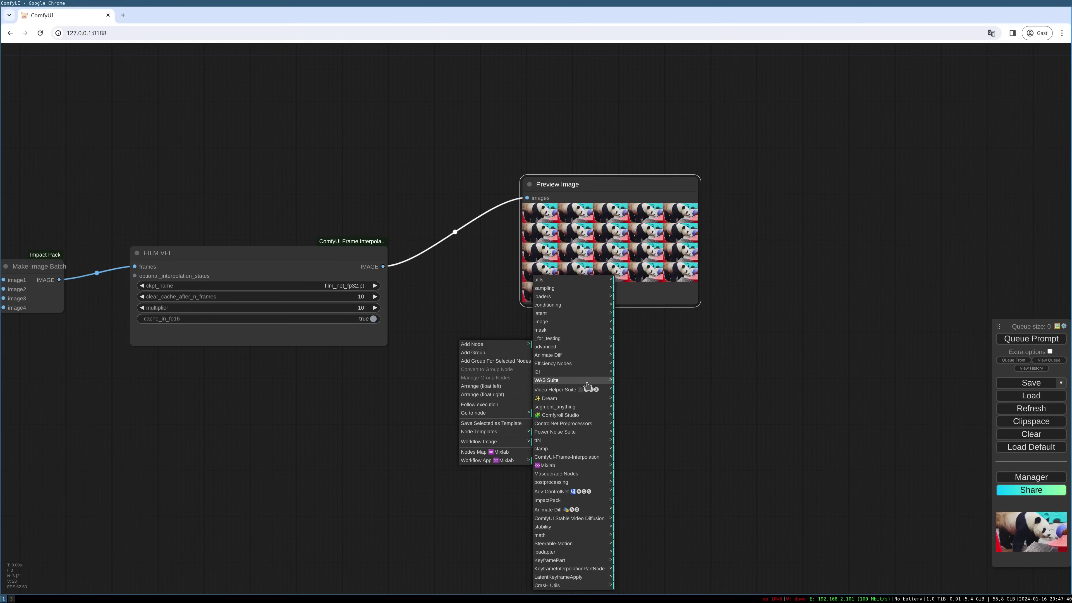
{"action": "left_click", "coordinate": [597, 394]}
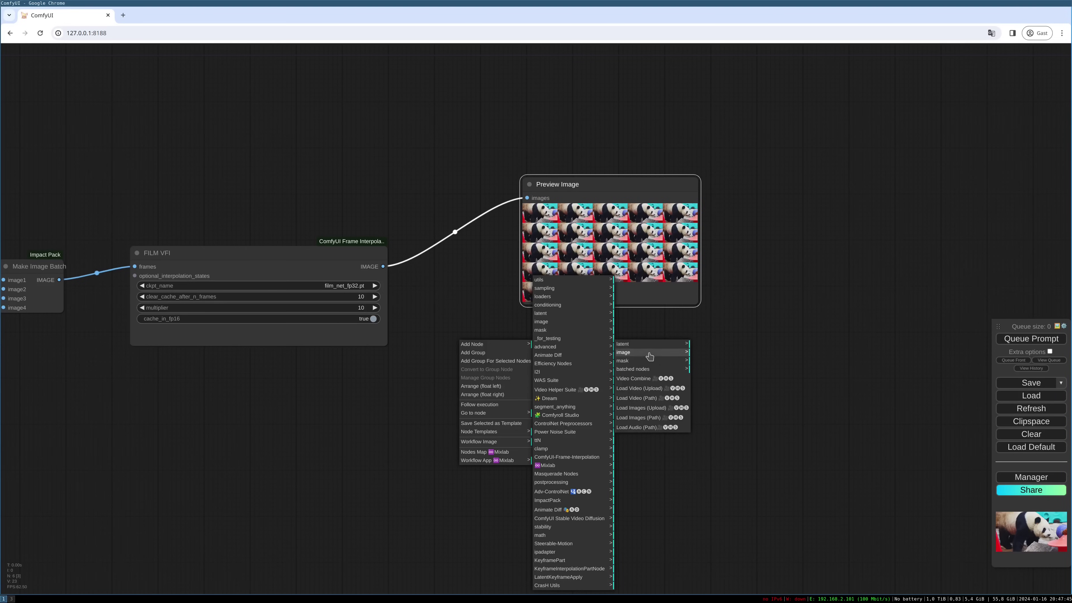
{"action": "left_click", "coordinate": [649, 382]}
{"action": "left_click_drag", "start_coordinate": [549, 345], "coordinate": [597, 340]}
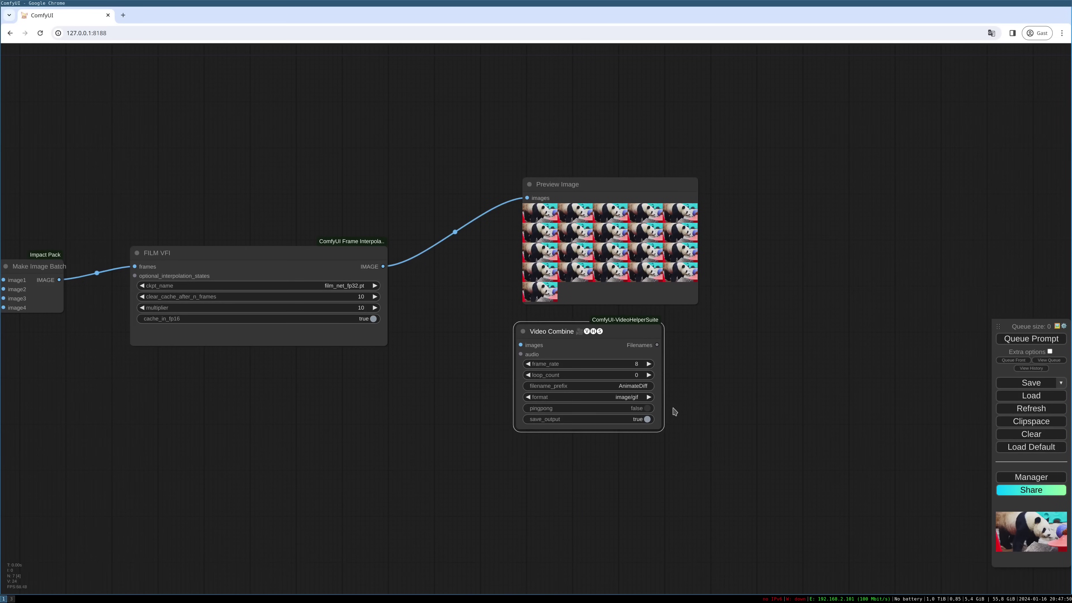
{"action": "left_click_drag", "start_coordinate": [662, 431], "coordinate": [692, 438]}
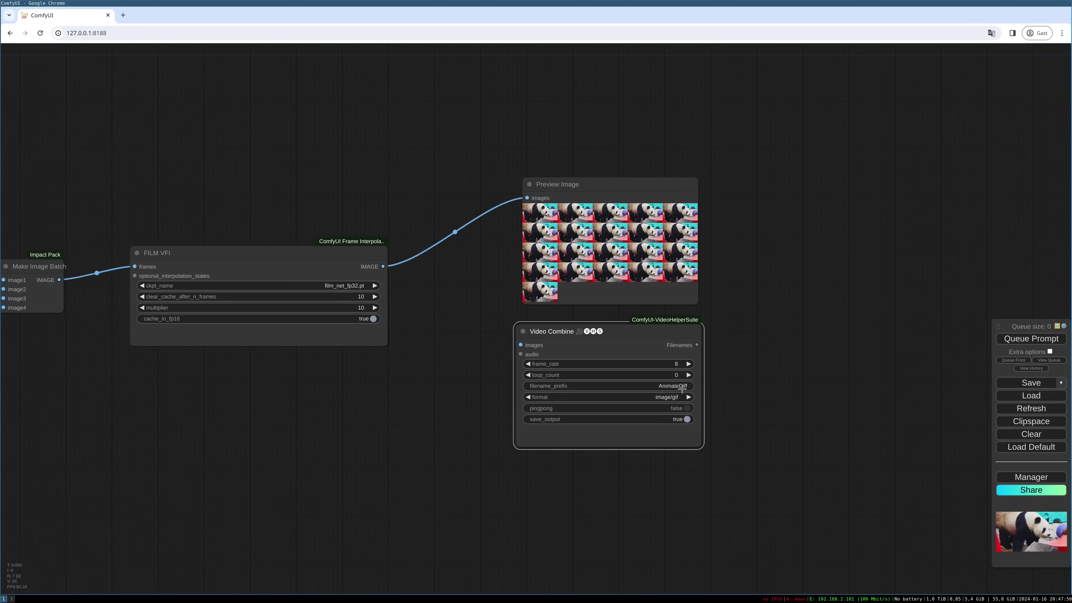
- Connect FILM VFI's IMAGE output to the images input of Video Combine and adjust the Video Combine node's position
{"action": "left_click_drag", "start_coordinate": [383, 267], "coordinate": [522, 345]}
{"action": "left_click_drag", "start_coordinate": [635, 336], "coordinate": [646, 337]}
{"action": "left_click", "coordinate": [368, 262]}
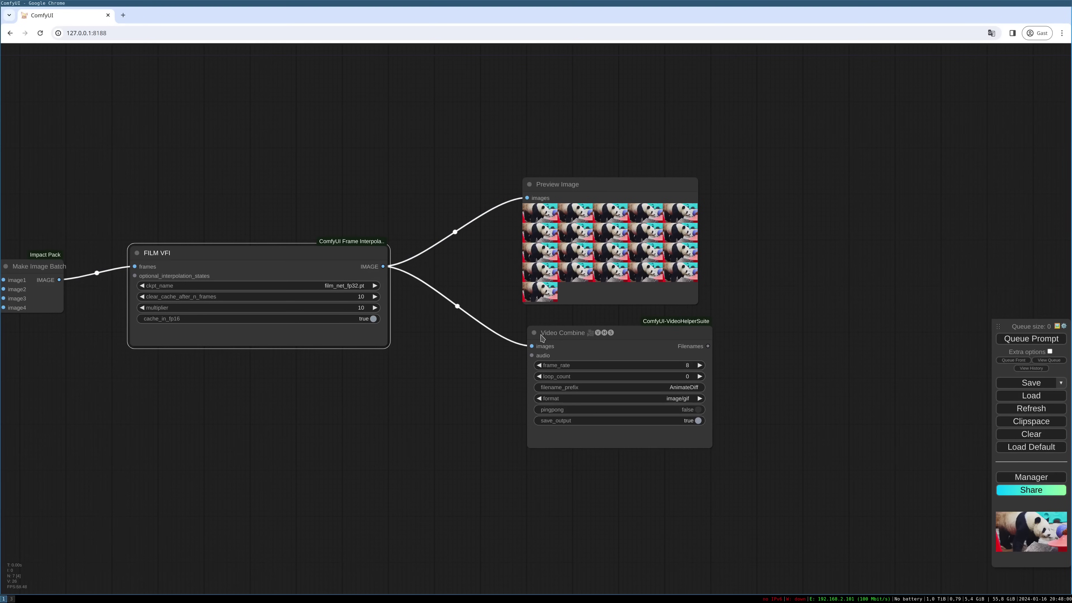
- Set the Video Combine format to video/h264-mp4 and its frame_rate to 12
{"action": "left_click", "coordinate": [687, 398]}
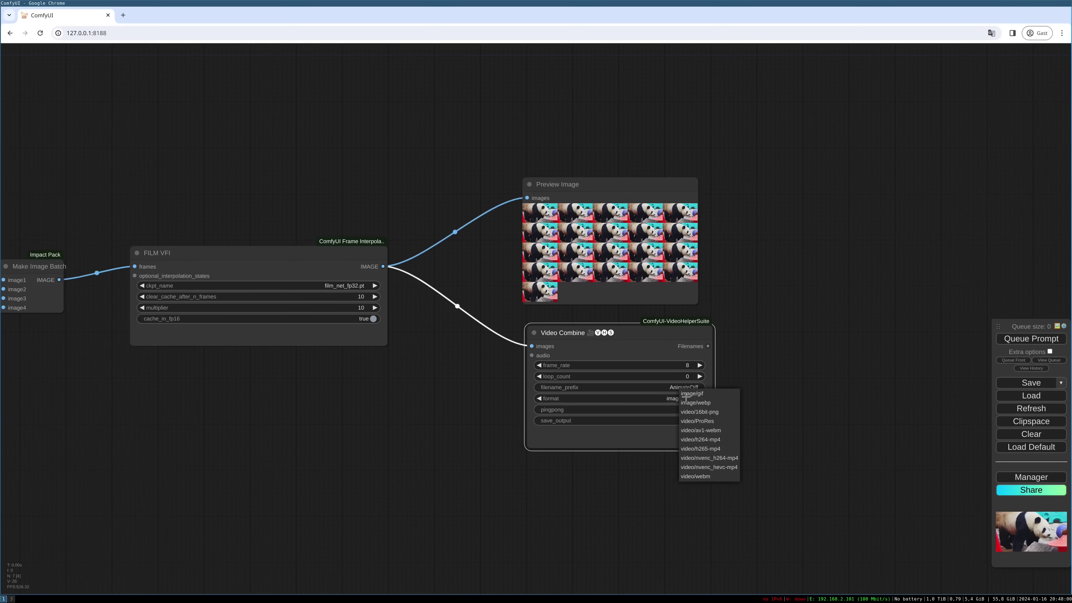
{"action": "left_click", "coordinate": [713, 441]}
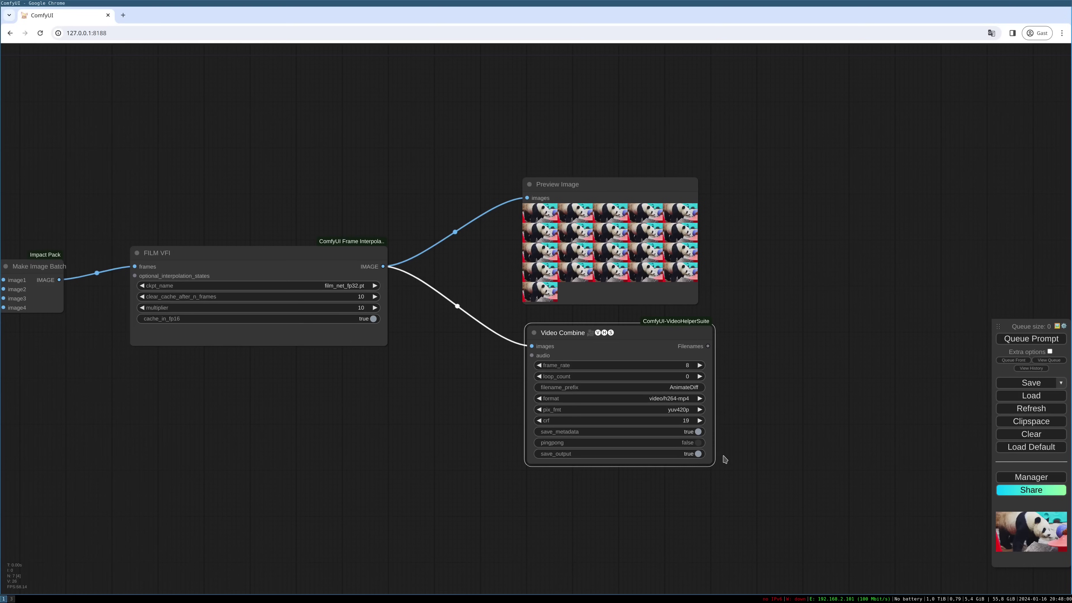
{"action": "left_click", "coordinate": [699, 365]}
{"action": "left_click_drag", "start_coordinate": [681, 349], "coordinate": [679, 357]}
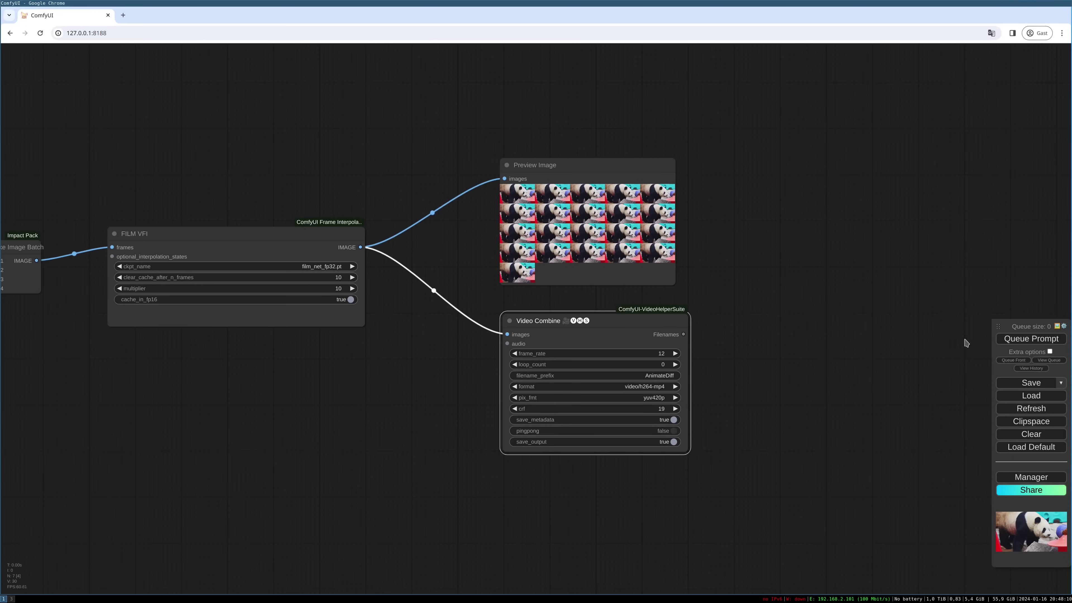
- Run the workflow to render the video and view it up close in the Video Combine node
{"action": "left_click", "coordinate": [1018, 340]}
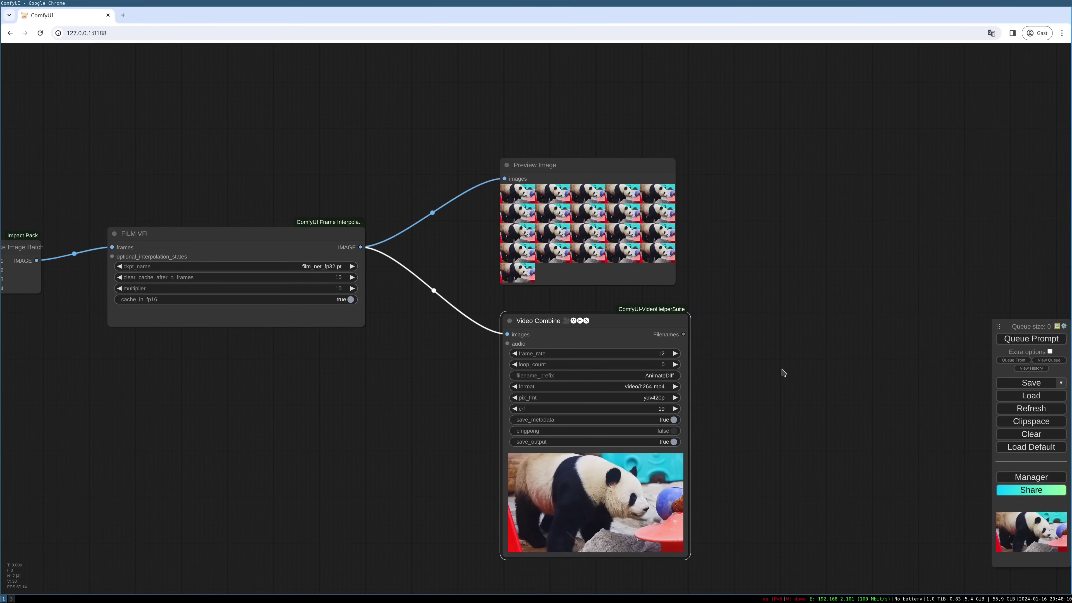
{"action": "scroll", "coordinate": [711, 475], "scroll_direction": "up", "scroll_amount": 6}
{"action": "left_click_drag", "start_coordinate": [726, 488], "coordinate": [721, 388]}
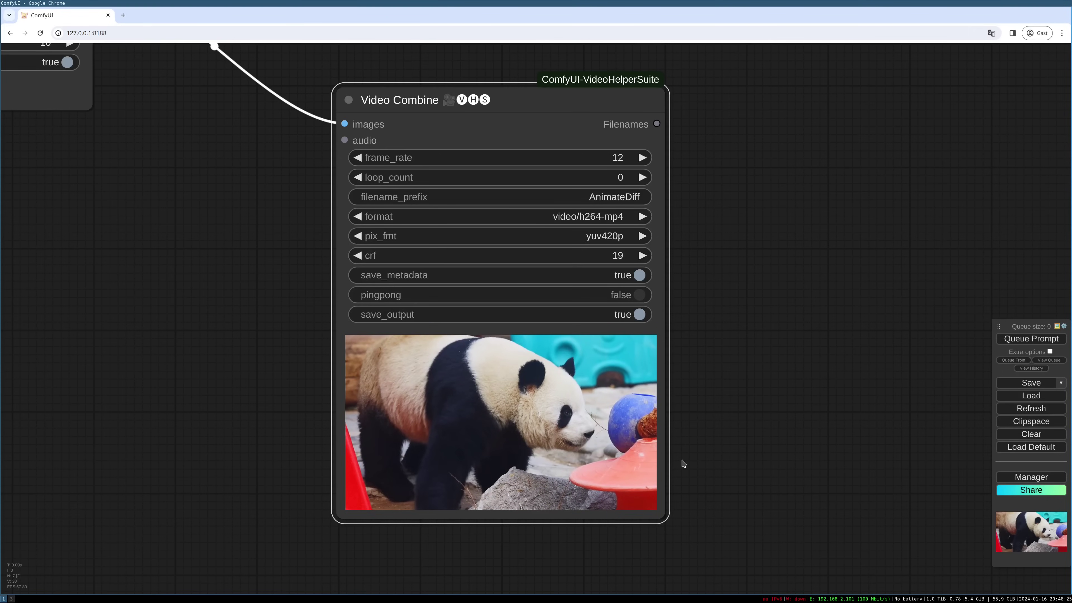
{"action": "scroll", "coordinate": [681, 456], "scroll_direction": "down", "scroll_amount": 2}
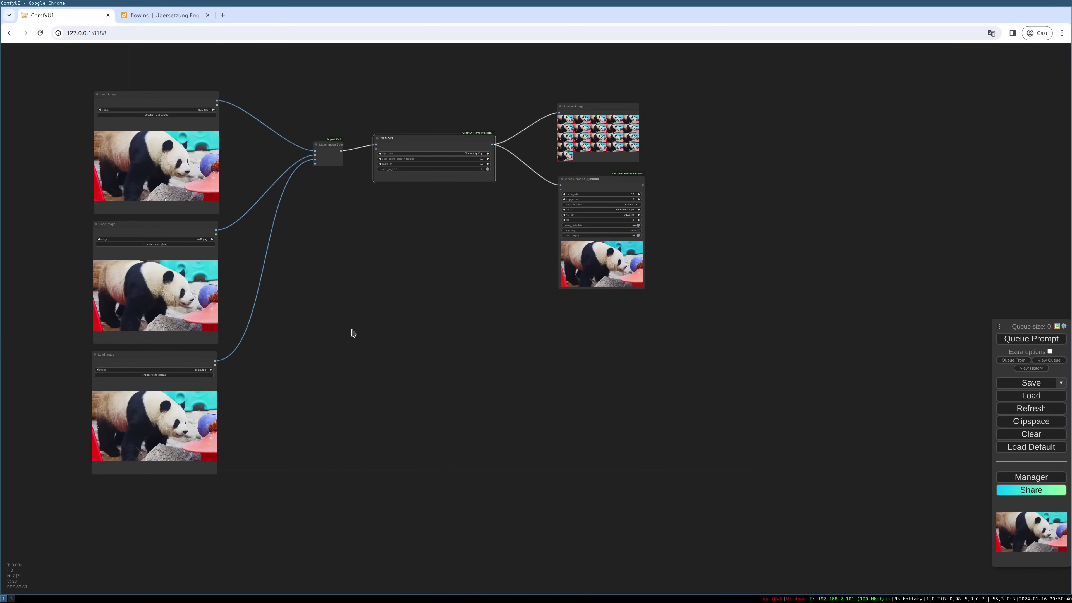
- Add a Load Checkpoint node from the loaders category below the third Load Image node and select v1-5-pruned.ckpt as its checkpoint
{"action": "scroll", "coordinate": [353, 333], "scroll_direction": "down", "scroll_amount": 1}
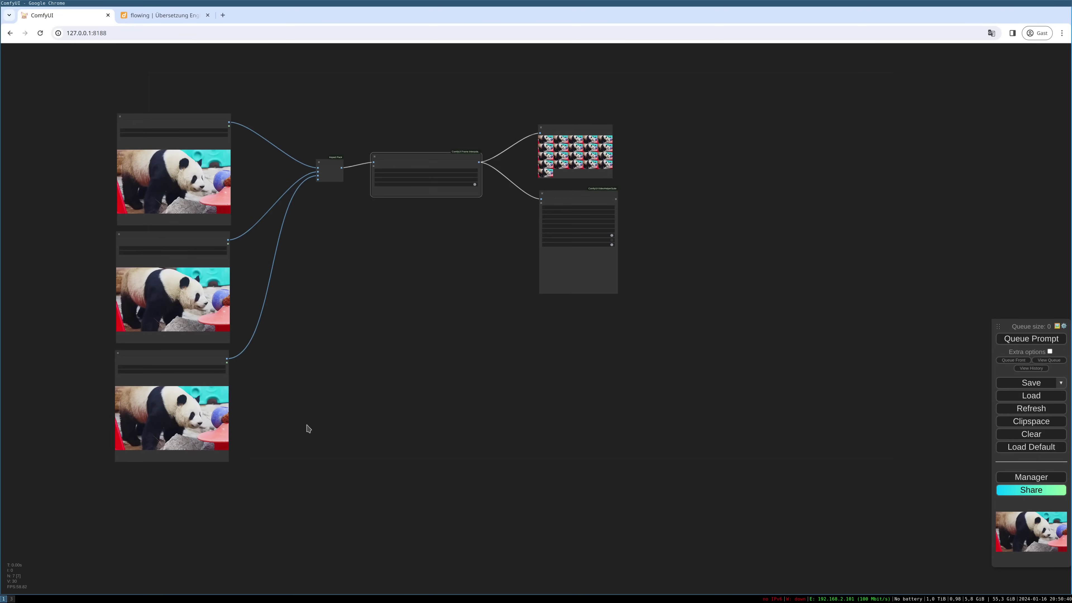
{"action": "left_click_drag", "start_coordinate": [307, 429], "coordinate": [321, 364]}
{"action": "scroll", "coordinate": [298, 388], "scroll_direction": "up", "scroll_amount": 2}
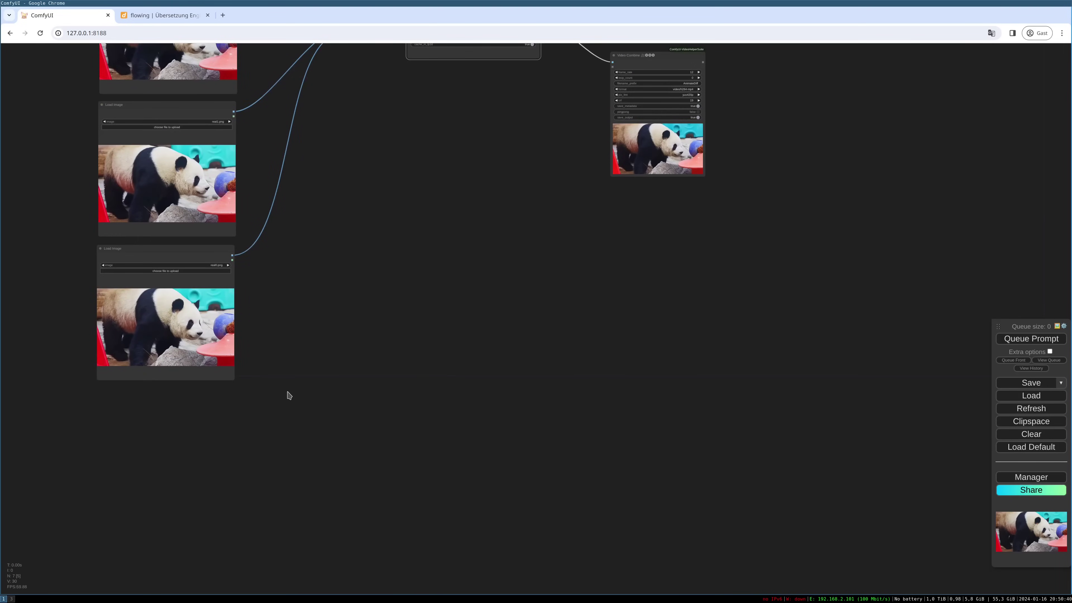
{"action": "left_click_drag", "start_coordinate": [287, 394], "coordinate": [321, 410]}
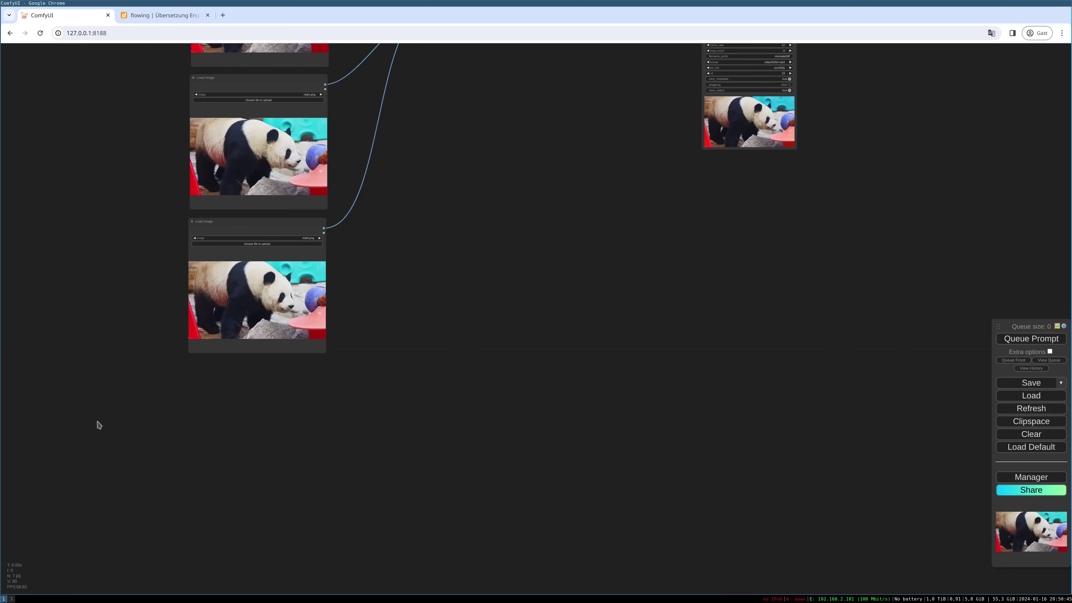
{"action": "scroll", "coordinate": [100, 426], "scroll_direction": "up", "scroll_amount": 2}
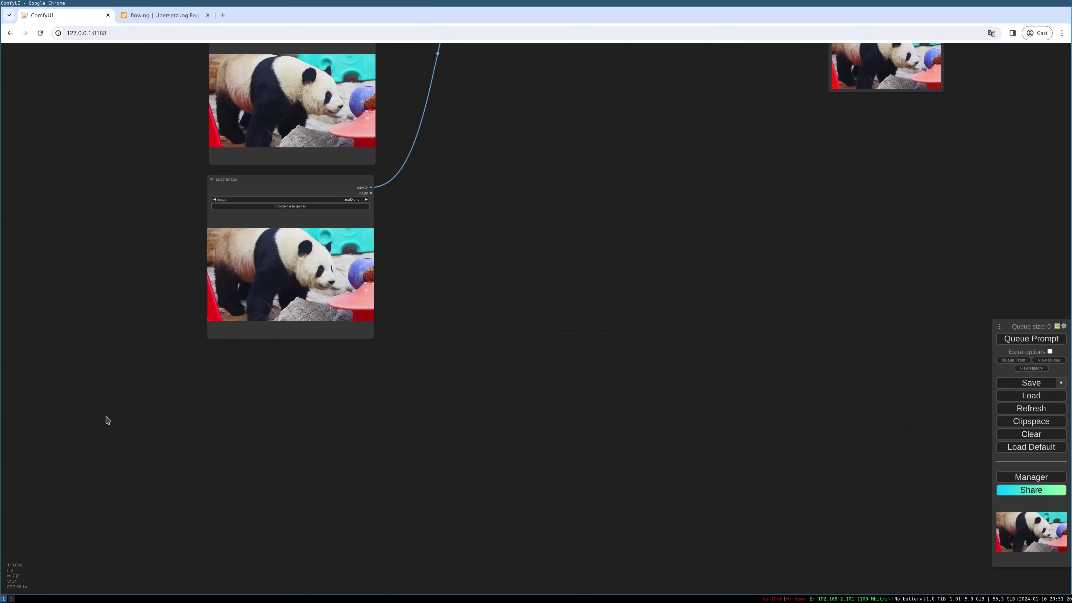
{"action": "right_click", "coordinate": [104, 419]}
{"action": "left_click", "coordinate": [113, 417]}
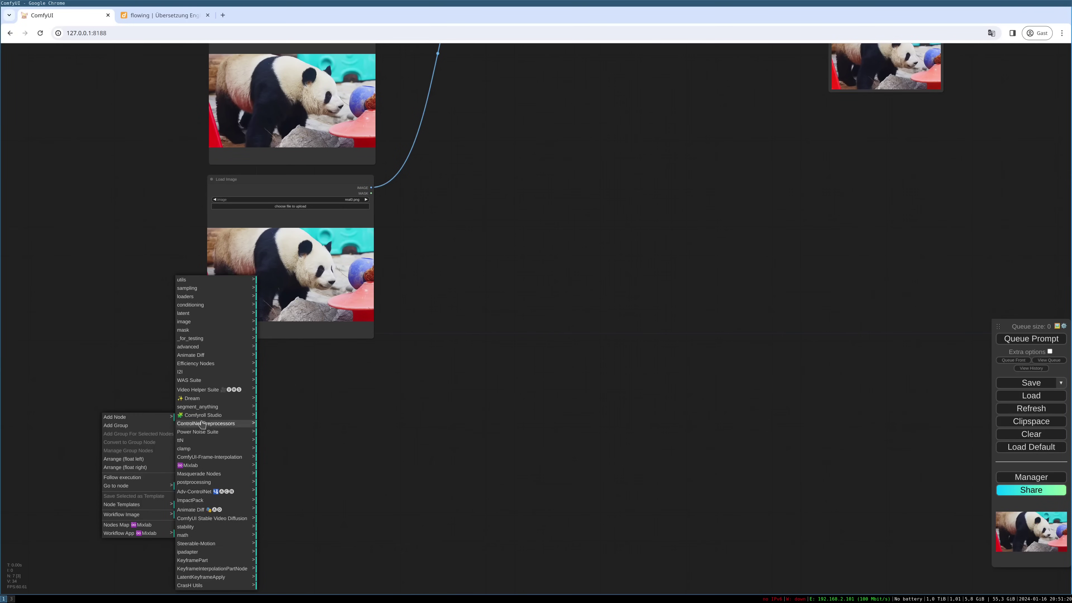
{"action": "left_click", "coordinate": [218, 297]}
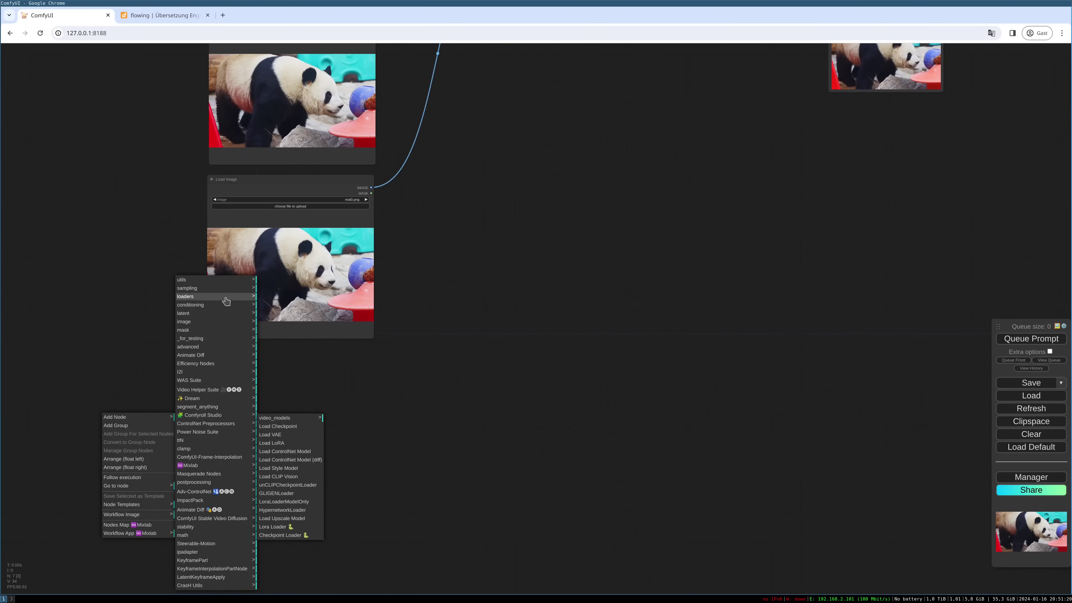
{"action": "left_click", "coordinate": [291, 430]}
{"action": "left_click_drag", "start_coordinate": [159, 422], "coordinate": [176, 407]}
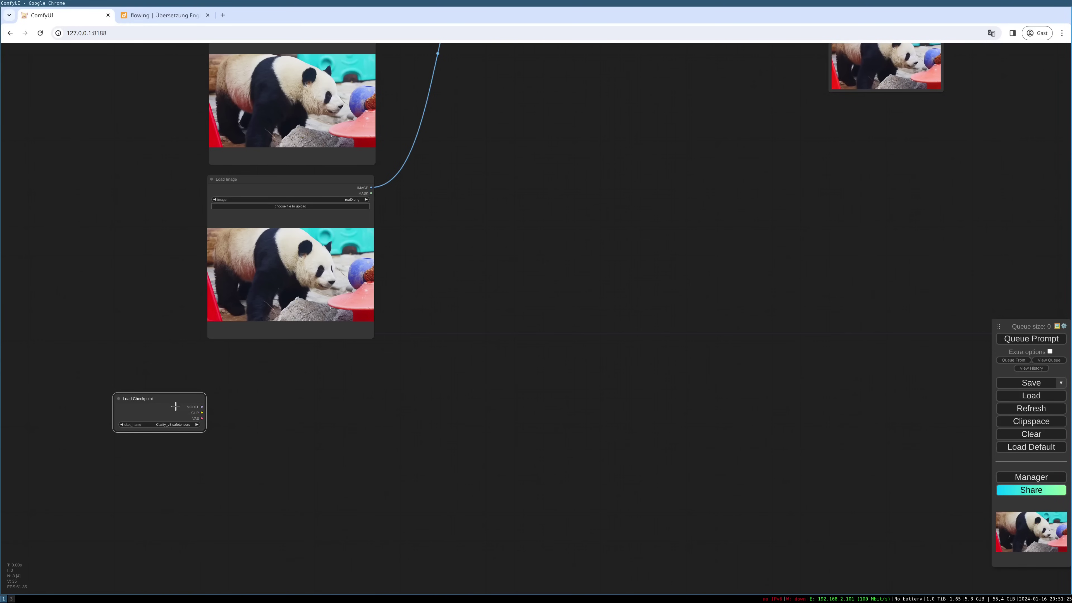
{"action": "left_click", "coordinate": [174, 423]}
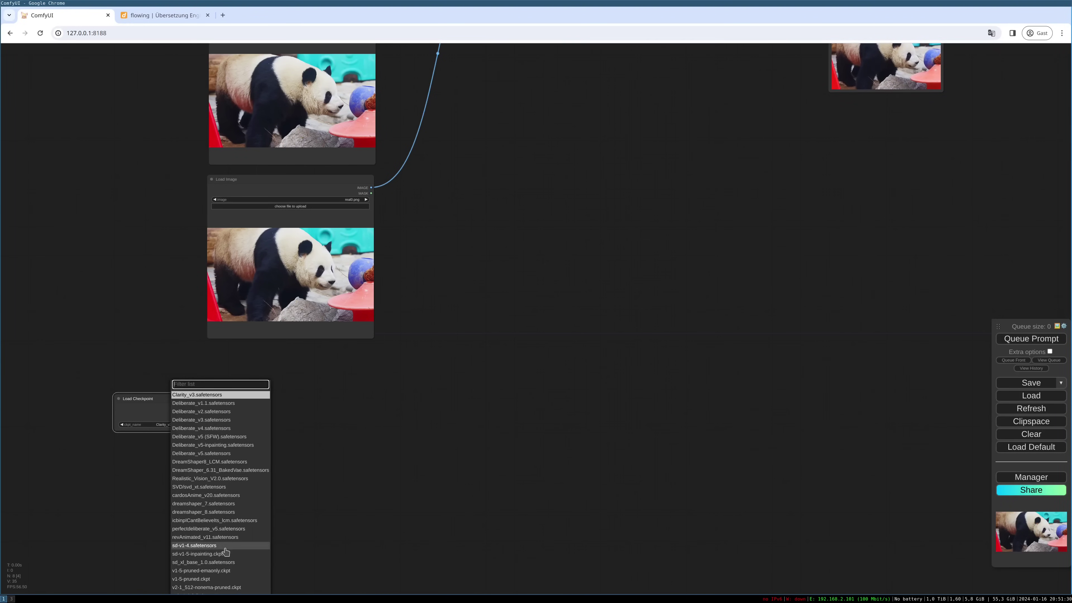
{"action": "left_click", "coordinate": [235, 580]}
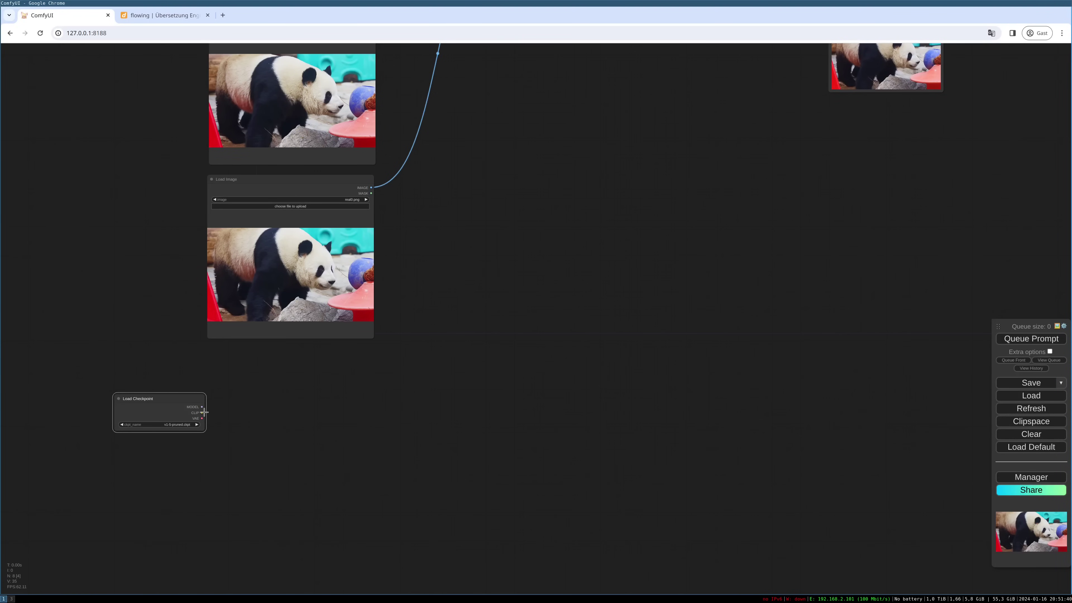
- Add two stacked CLIP Text Encode nodes beside Load Checkpoint, one as a copy of the other, both fed by its CLIP output
{"action": "left_click_drag", "start_coordinate": [202, 413], "coordinate": [258, 394]}
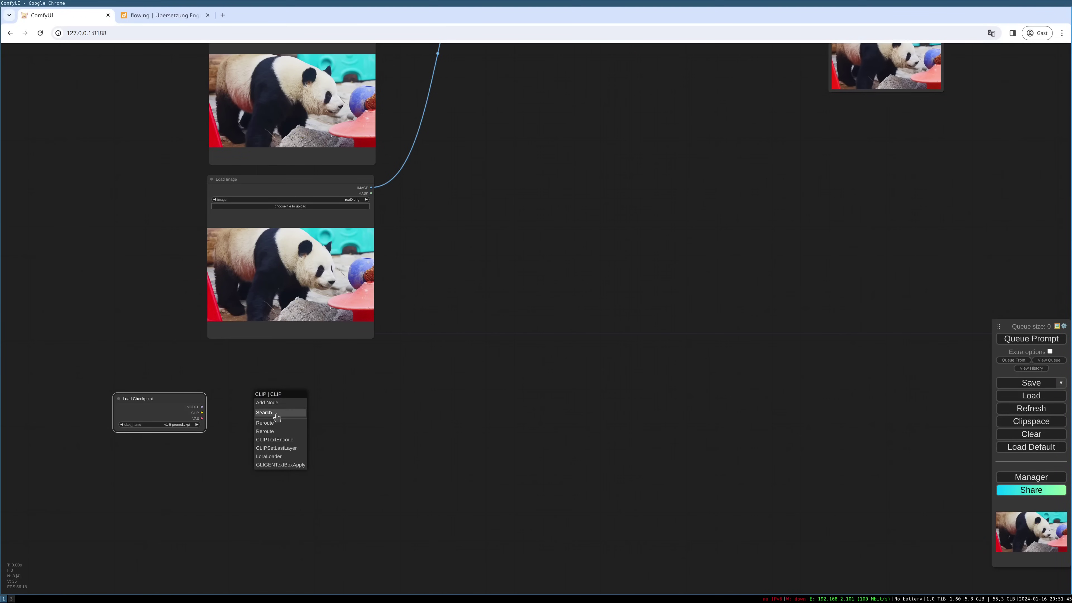
{"action": "left_click", "coordinate": [287, 440]}
{"action": "left_click_drag", "start_coordinate": [290, 405], "coordinate": [267, 455]}
{"action": "key", "text": "ctrl+c"}
{"action": "key", "text": "ctrl+v"}
{"action": "left_click_drag", "start_coordinate": [199, 413], "coordinate": [264, 463]}
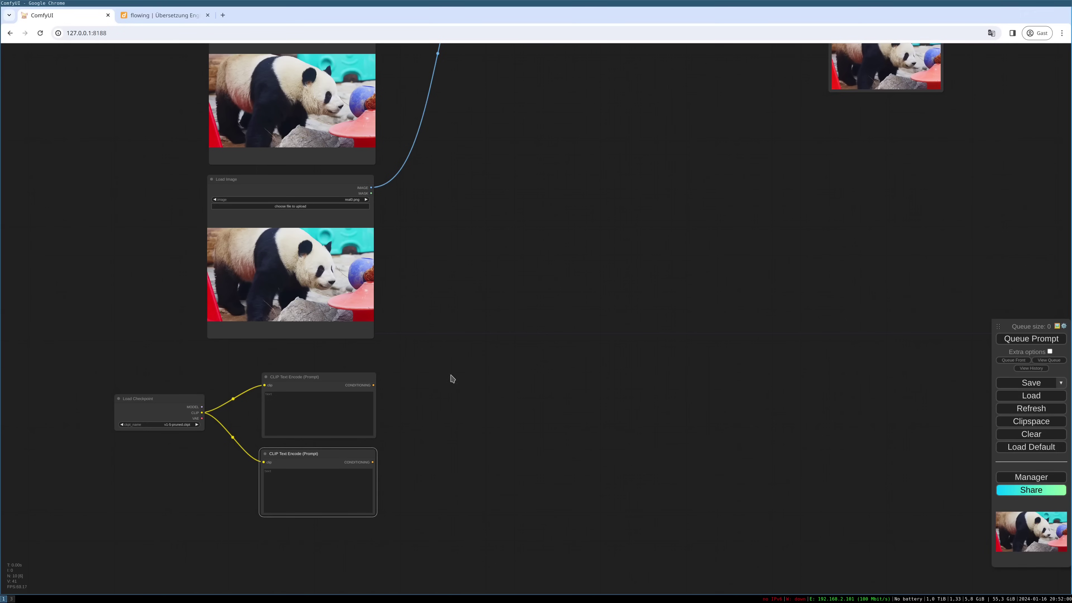
- Fill the upper CLIP Text Encode node with the prompt "video of woman with wind flowing through hair, 8k, photorealistic, photo"
{"action": "left_click", "coordinate": [325, 400]}
{"action": "key", "text": "ctrl+v"}
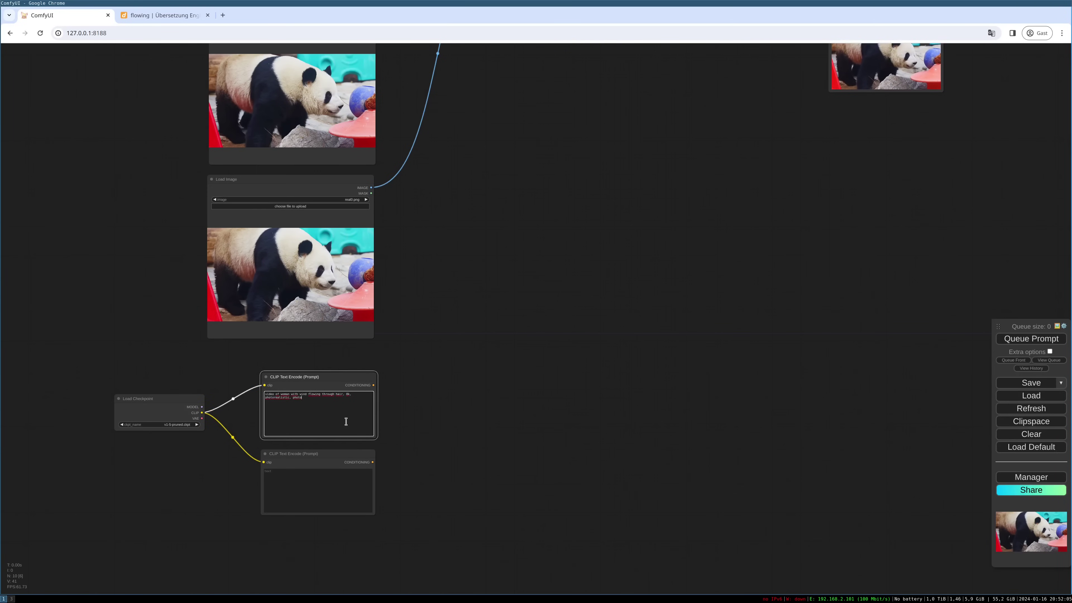
{"action": "left_click", "coordinate": [388, 426]}
{"action": "scroll", "coordinate": [389, 429], "scroll_direction": "up", "scroll_amount": 3}
{"action": "scroll", "coordinate": [388, 427], "scroll_direction": "up", "scroll_amount": 3}
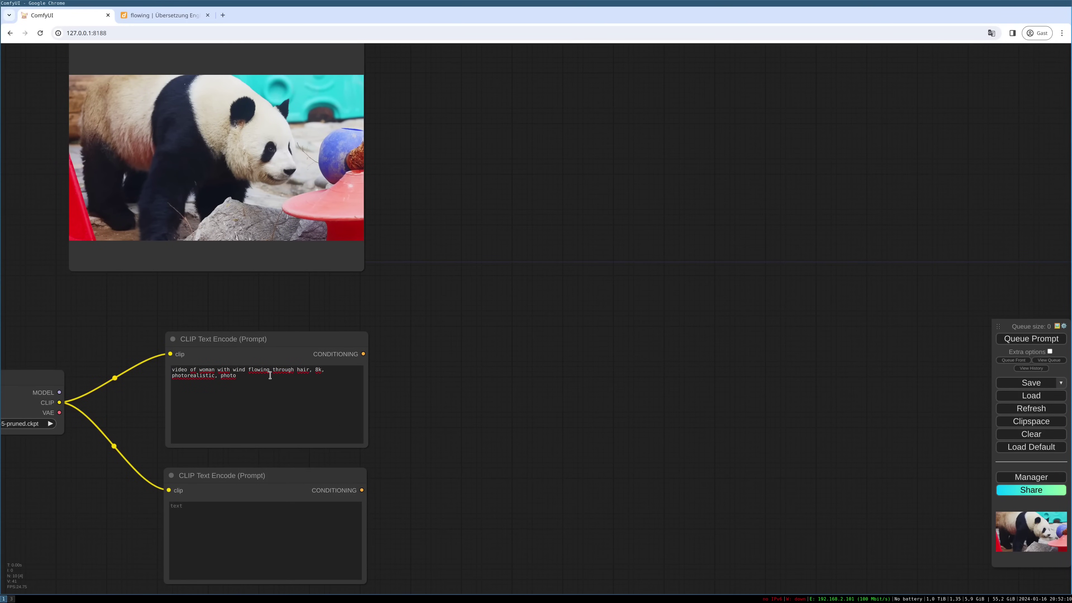
- Add an Animate Diff Sampler node beside the prompt nodes, with the upper CLIP Text Encode's CONDITIONING feeding its positive input
{"action": "left_click_drag", "start_coordinate": [390, 426], "coordinate": [434, 375]}
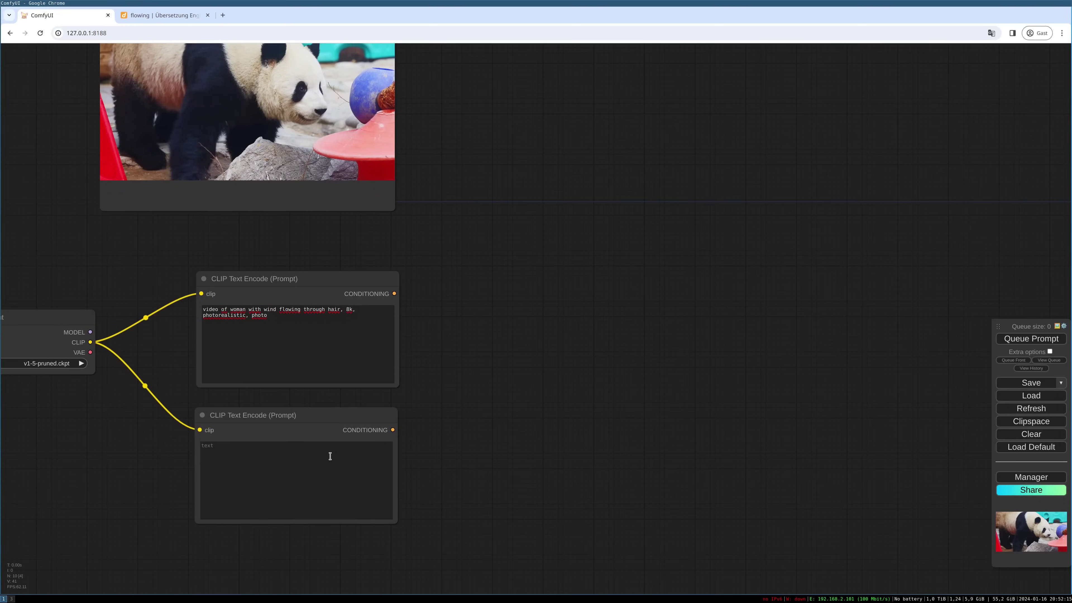
{"action": "left_click_drag", "start_coordinate": [314, 414], "coordinate": [317, 413]}
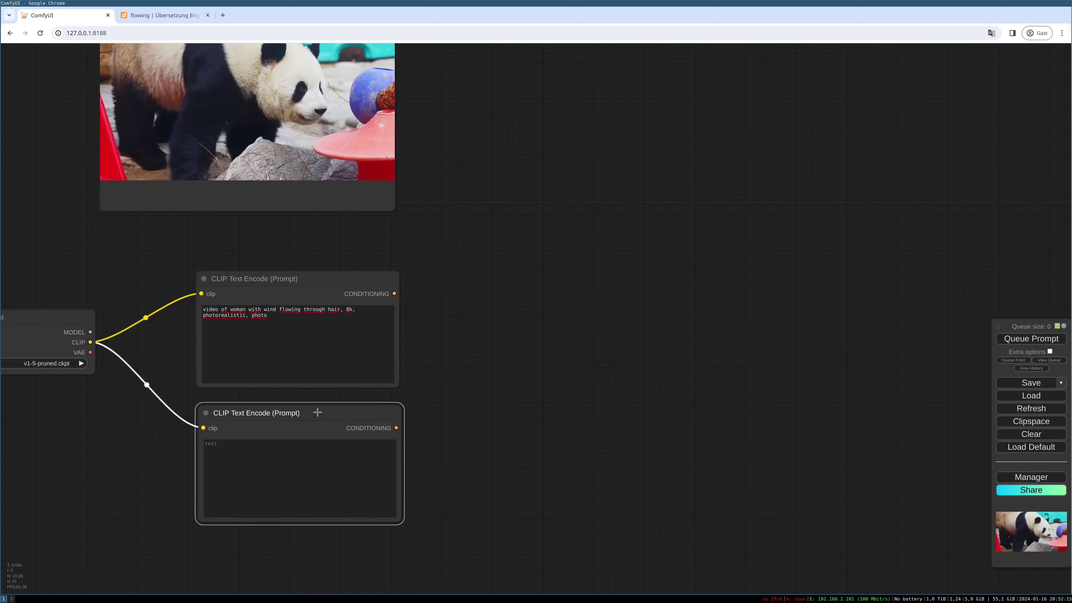
{"action": "left_click", "coordinate": [312, 447]}
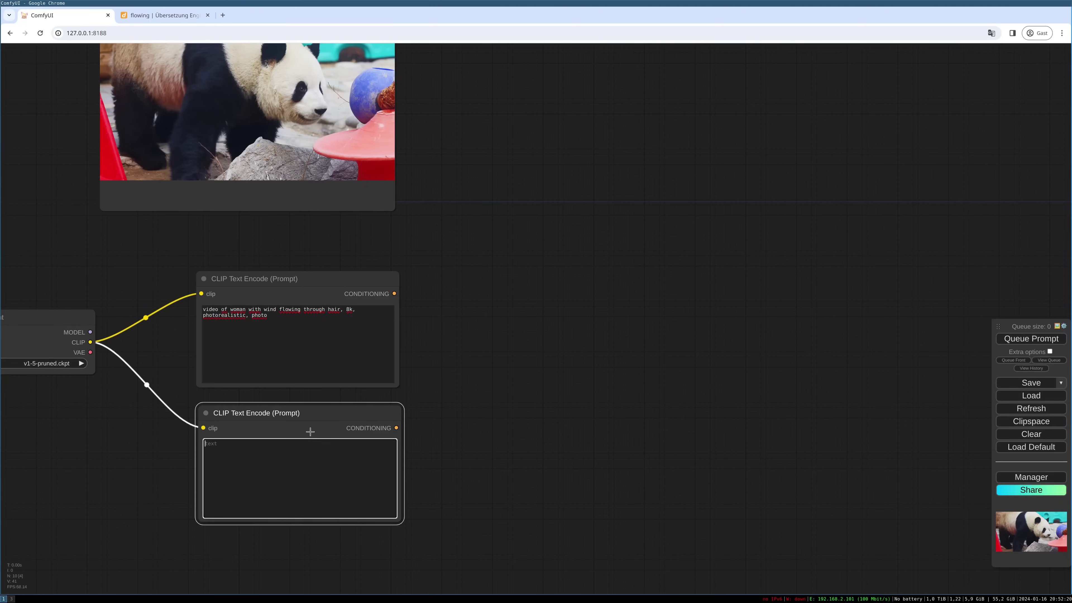
{"action": "left_click_drag", "start_coordinate": [495, 351], "coordinate": [480, 347]}
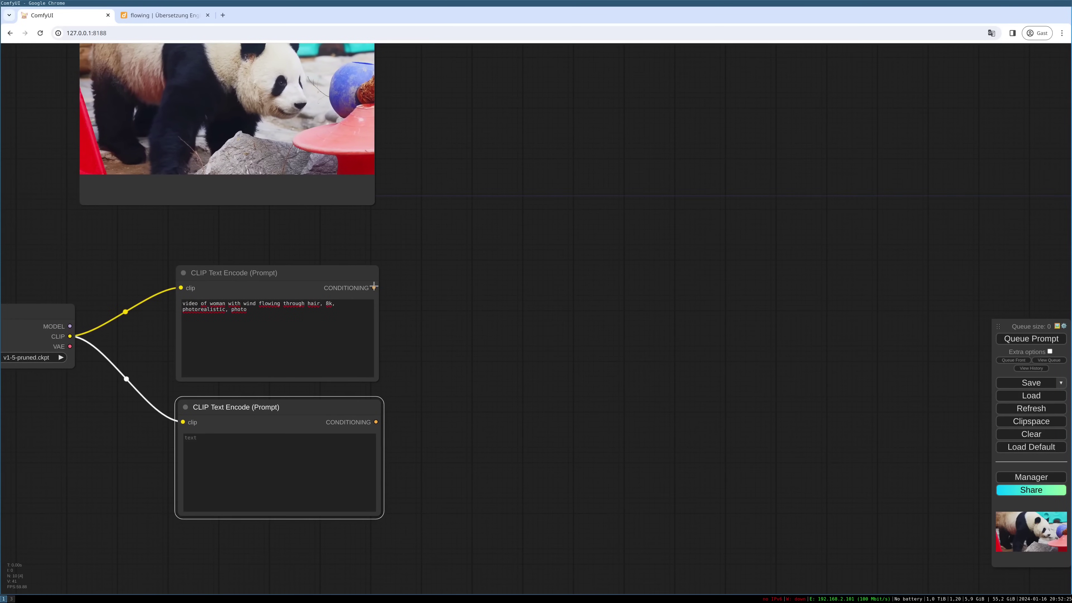
{"action": "left_click_drag", "start_coordinate": [374, 287], "coordinate": [463, 313]}
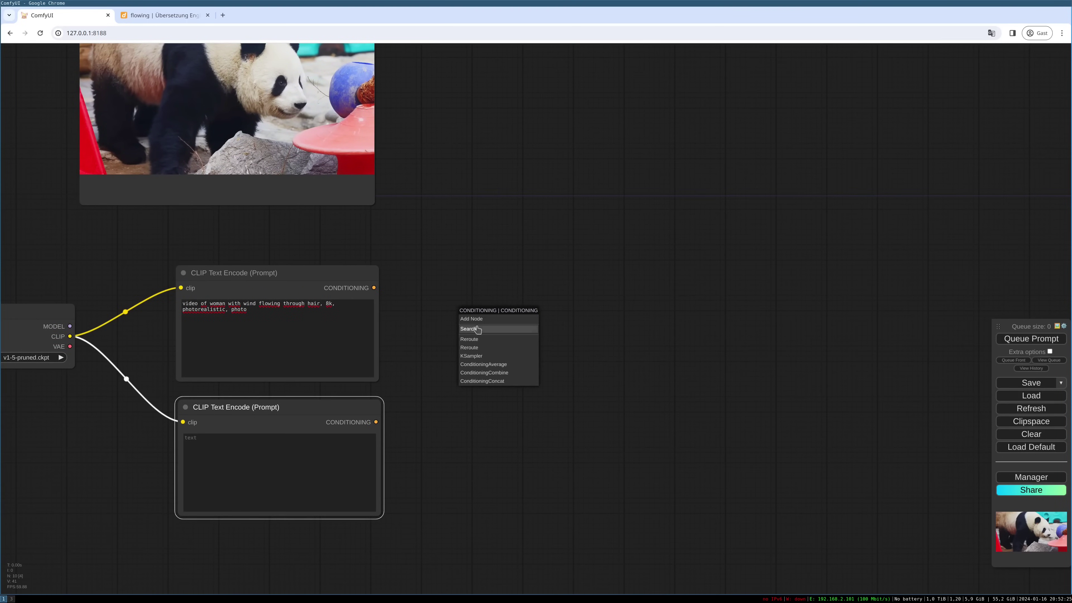
{"action": "left_click", "coordinate": [468, 329]}
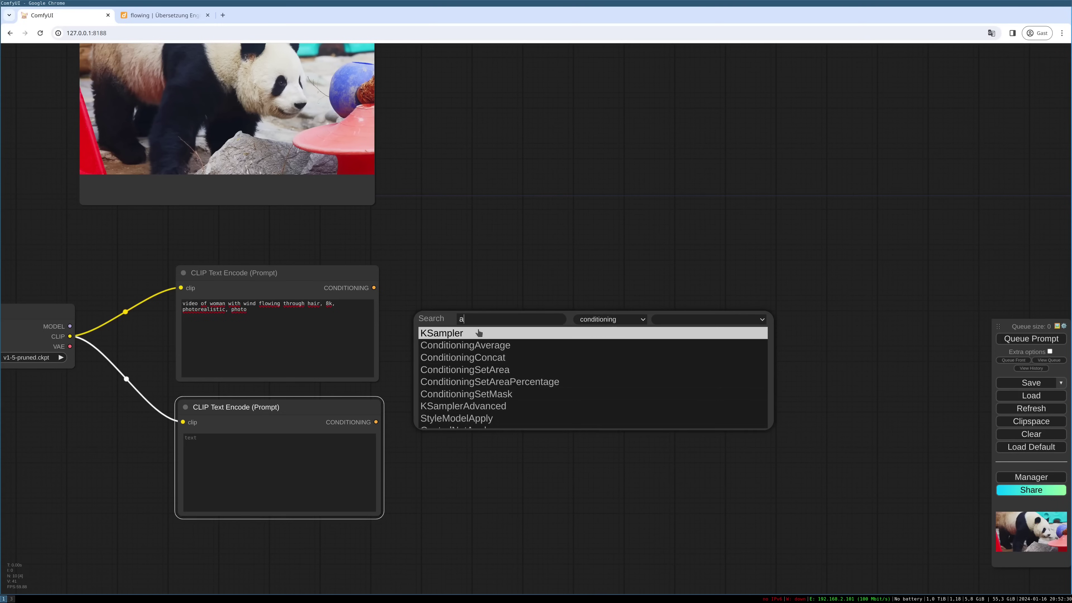
{"action": "type", "text": "animatedi"}
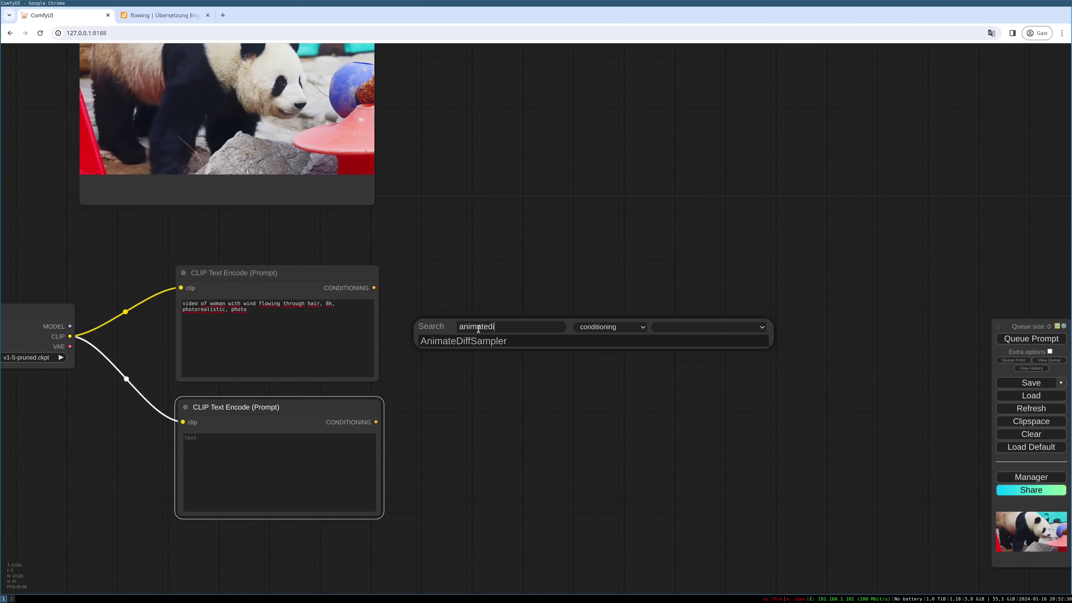
{"action": "type", "text": "ff"}
{"action": "left_click", "coordinate": [482, 340]}
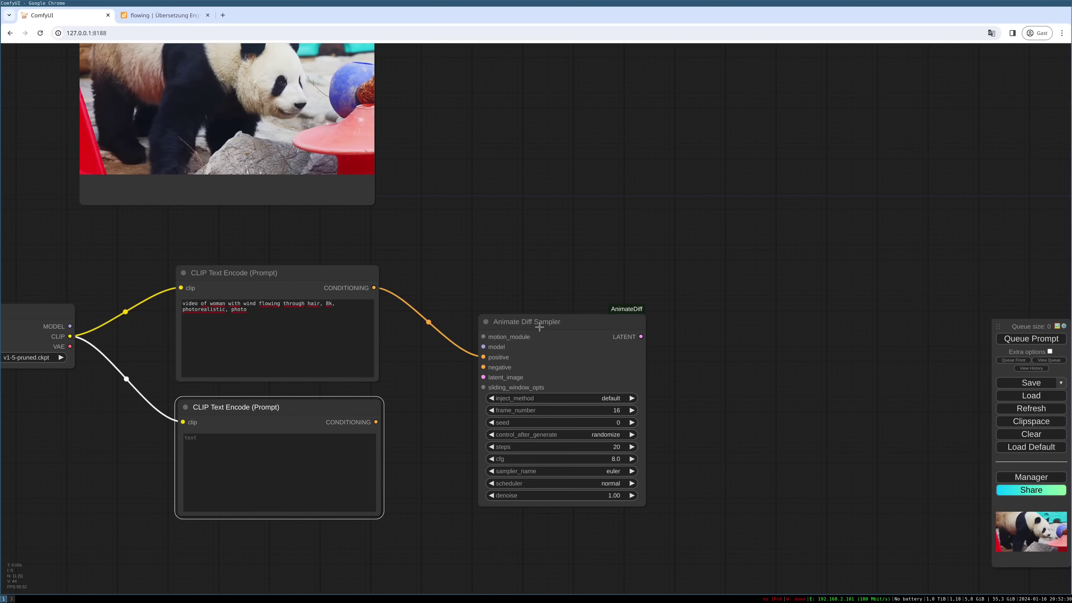
- Feed the sampler's negative input from the lower CLIP Text Encode and its model input from Load Checkpoint, spacing the sampler farther from the prompts
{"action": "left_click_drag", "start_coordinate": [376, 422], "coordinate": [500, 318]}
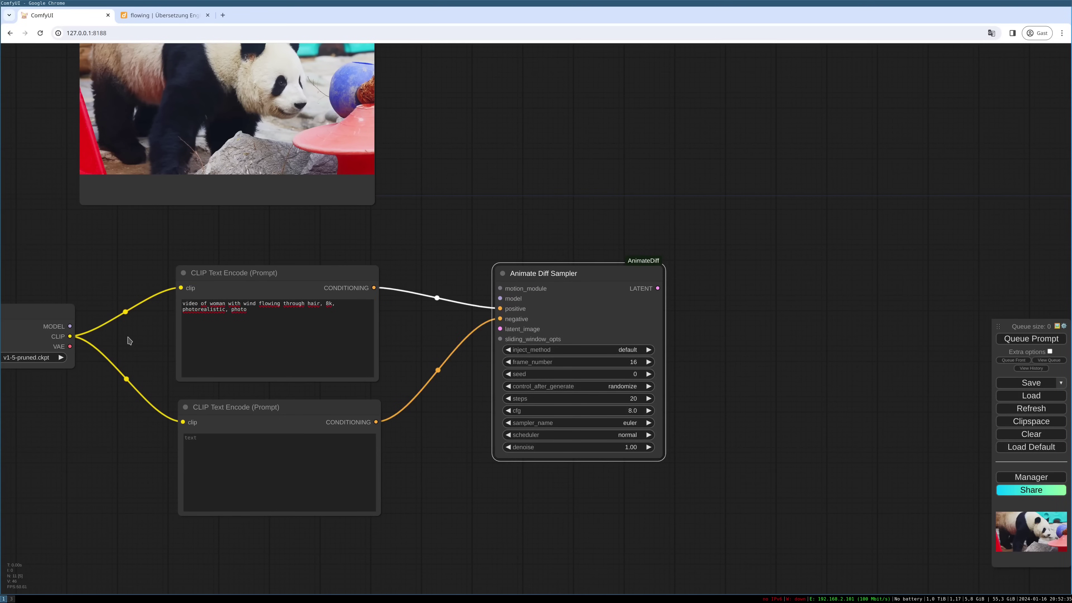
{"action": "left_click_drag", "start_coordinate": [70, 326], "coordinate": [500, 298]}
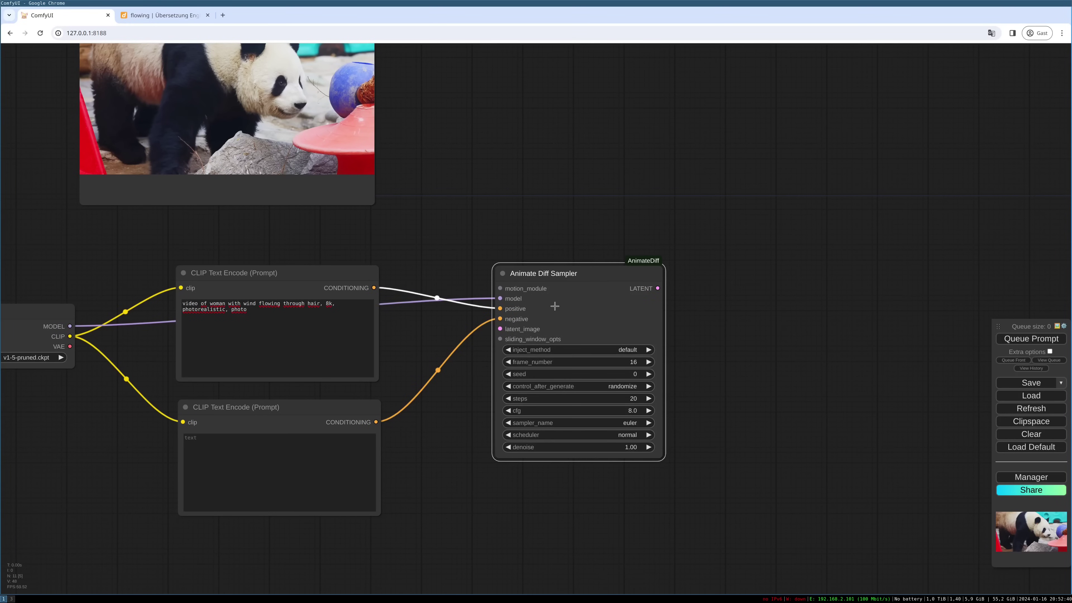
{"action": "left_click_drag", "start_coordinate": [595, 283], "coordinate": [684, 260]}
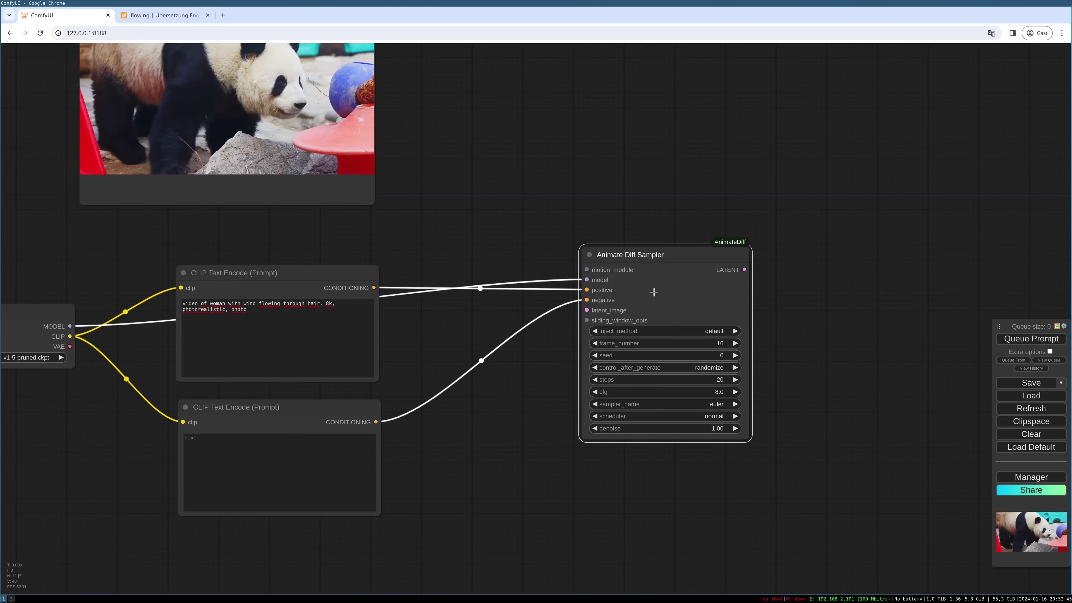
- Add an Empty Latent Image node feeding the sampler's latent_image input and place it below the lower CLIP Text Encode node
{"action": "left_click_drag", "start_coordinate": [630, 310], "coordinate": [473, 409]}
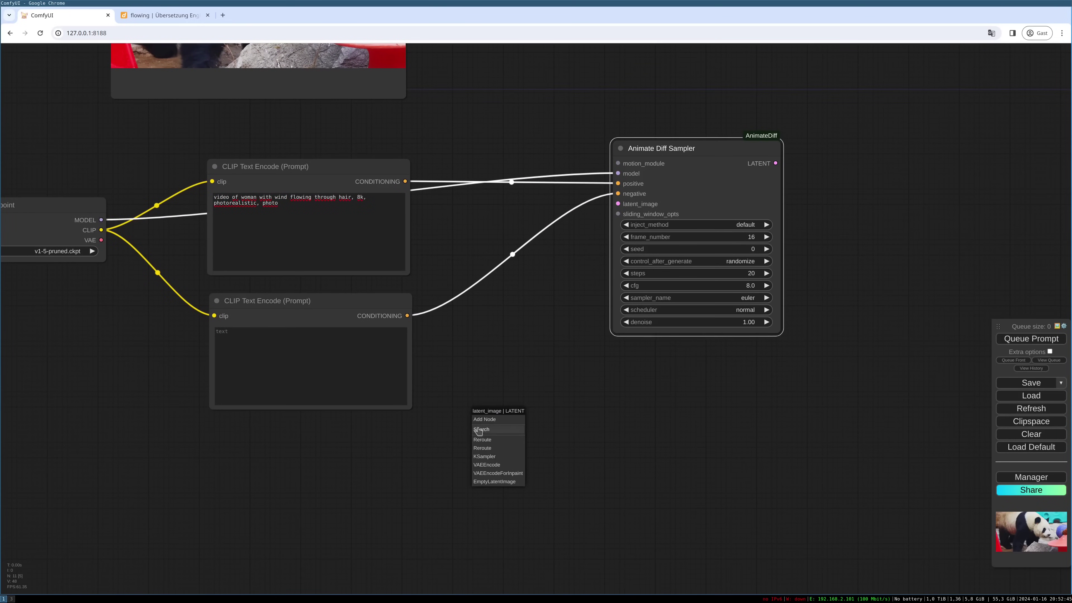
{"action": "left_click", "coordinate": [506, 481]}
{"action": "left_click_drag", "start_coordinate": [543, 426], "coordinate": [320, 449]}
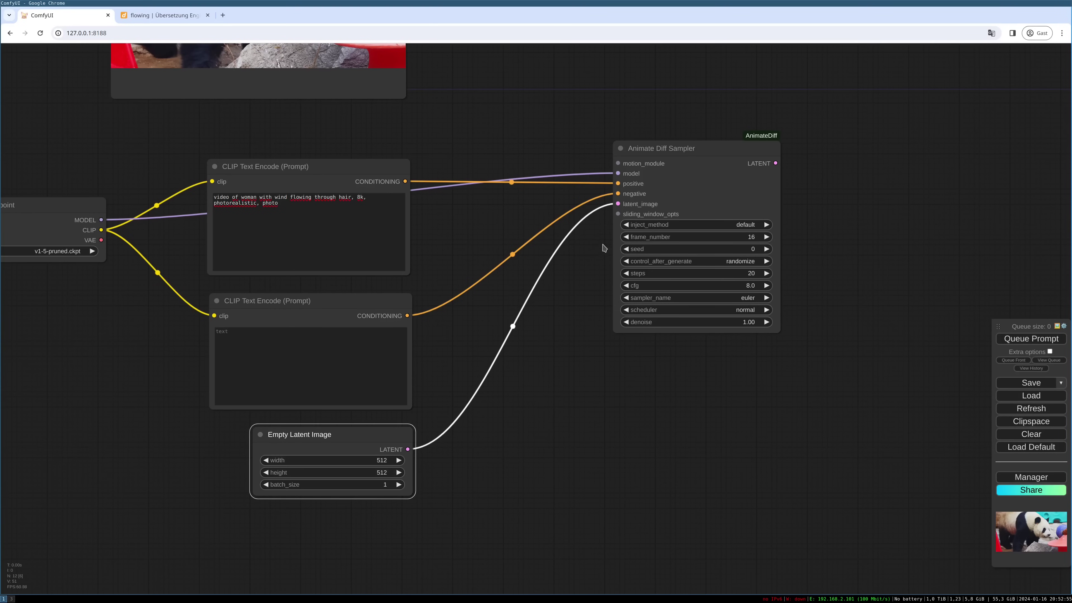
- Add a Sliding Window Options node feeding the sampler's sliding_window_opts input, and place it clear of the sampler, above the connections
{"action": "left_click_drag", "start_coordinate": [618, 214], "coordinate": [530, 123]}
{"action": "left_click", "coordinate": [548, 166]}
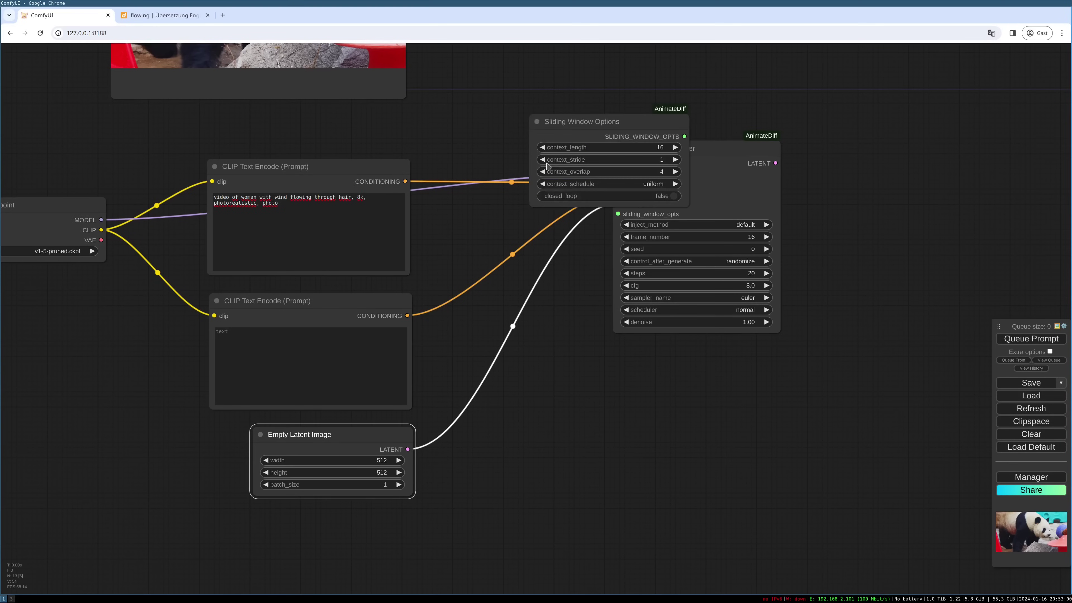
{"action": "left_click_drag", "start_coordinate": [617, 276], "coordinate": [634, 406]}
{"action": "left_click_drag", "start_coordinate": [648, 291], "coordinate": [550, 228]}
{"action": "left_click_drag", "start_coordinate": [694, 312], "coordinate": [739, 328]}
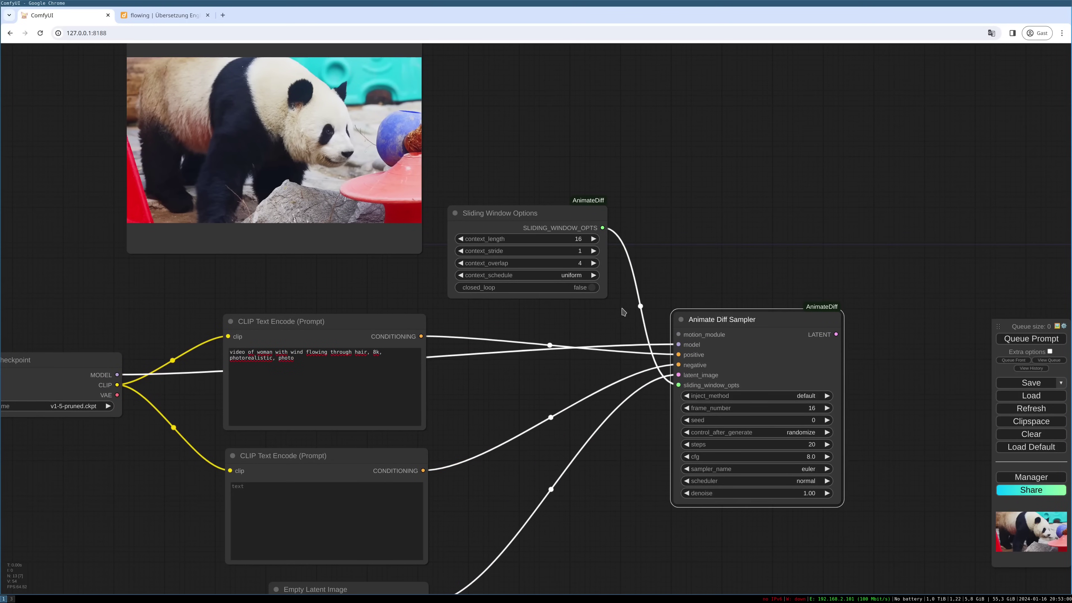
- Add an Animate Diff Module Loader node feeding the sampler's motion_module input and place it just above the upper CLIP Text Encode node
{"action": "left_click_drag", "start_coordinate": [598, 321], "coordinate": [569, 278]}
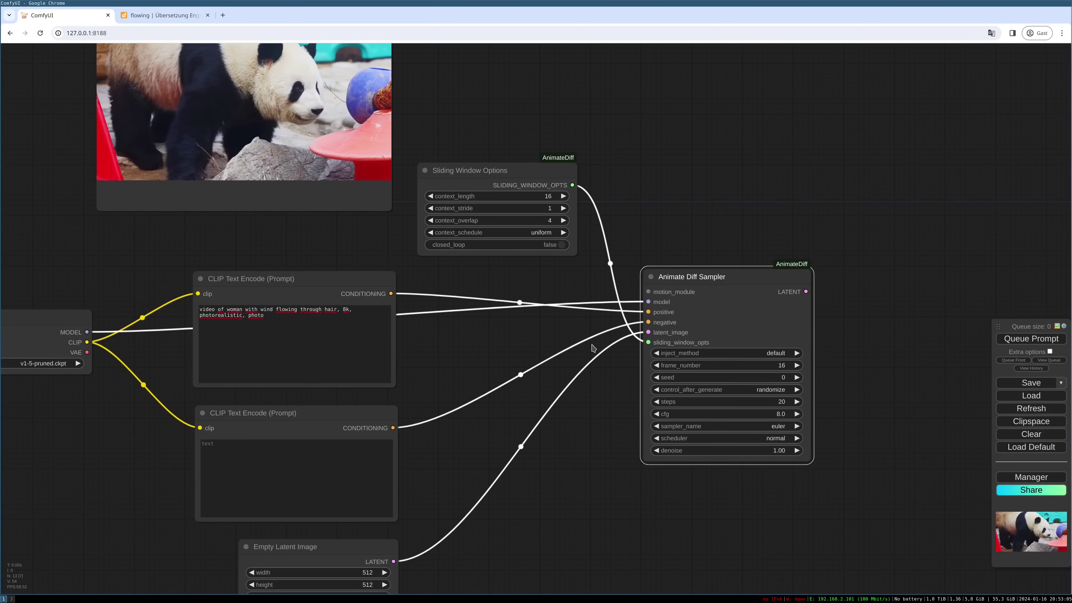
{"action": "left_click_drag", "start_coordinate": [649, 292], "coordinate": [535, 277]}
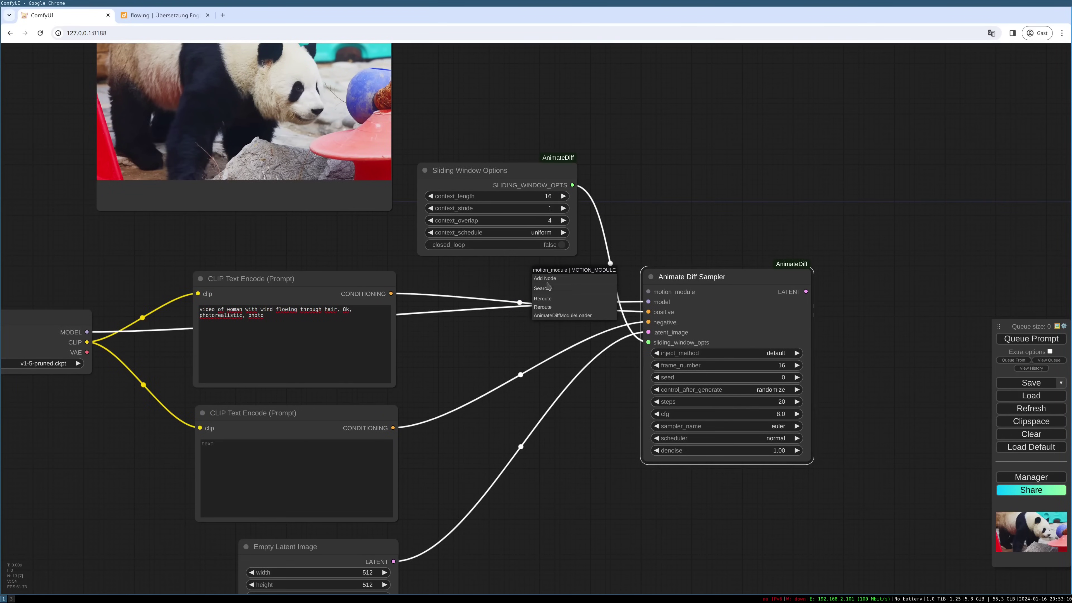
{"action": "left_click", "coordinate": [572, 315]}
{"action": "left_click_drag", "start_coordinate": [626, 306], "coordinate": [305, 248]}
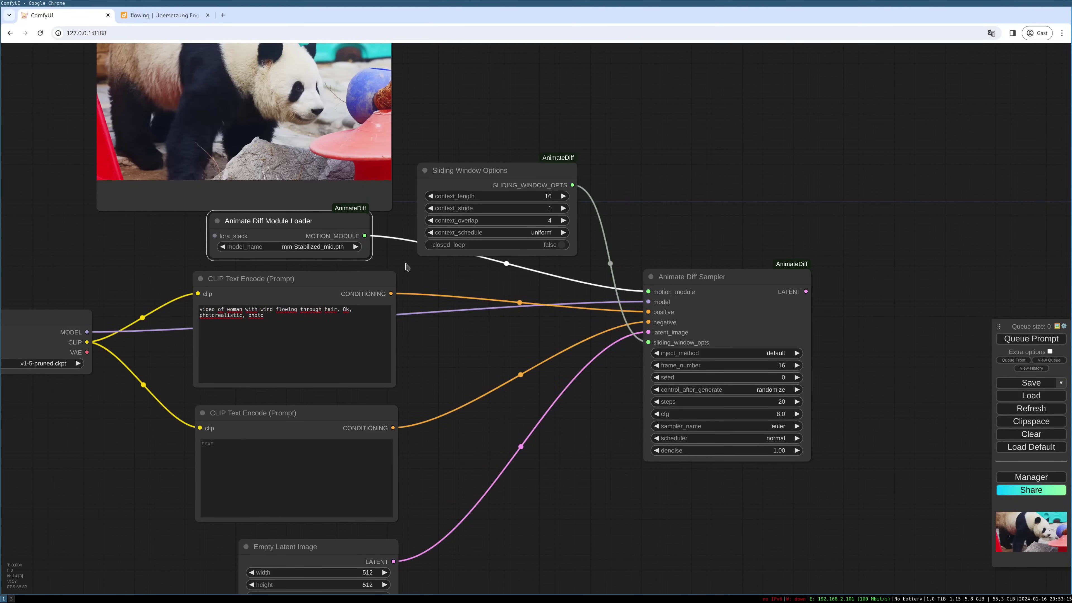
- Add a VAE Decode node after the sampler, fed by the sampler's LATENT output and Load Checkpoint's VAE output
{"action": "left_click_drag", "start_coordinate": [564, 349], "coordinate": [327, 346]}
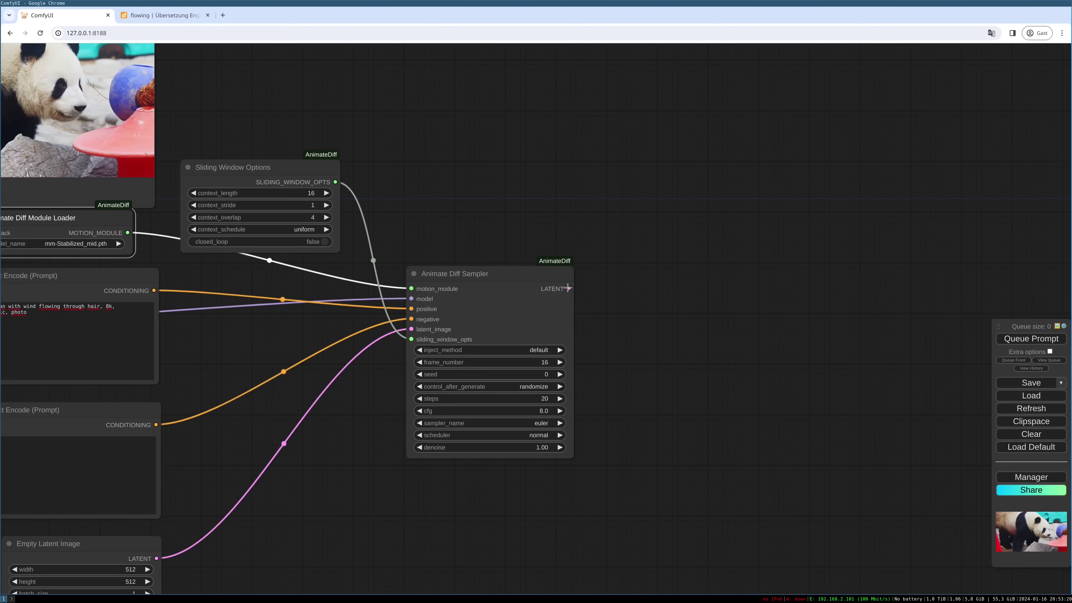
{"action": "left_click_drag", "start_coordinate": [568, 289], "coordinate": [650, 291]}
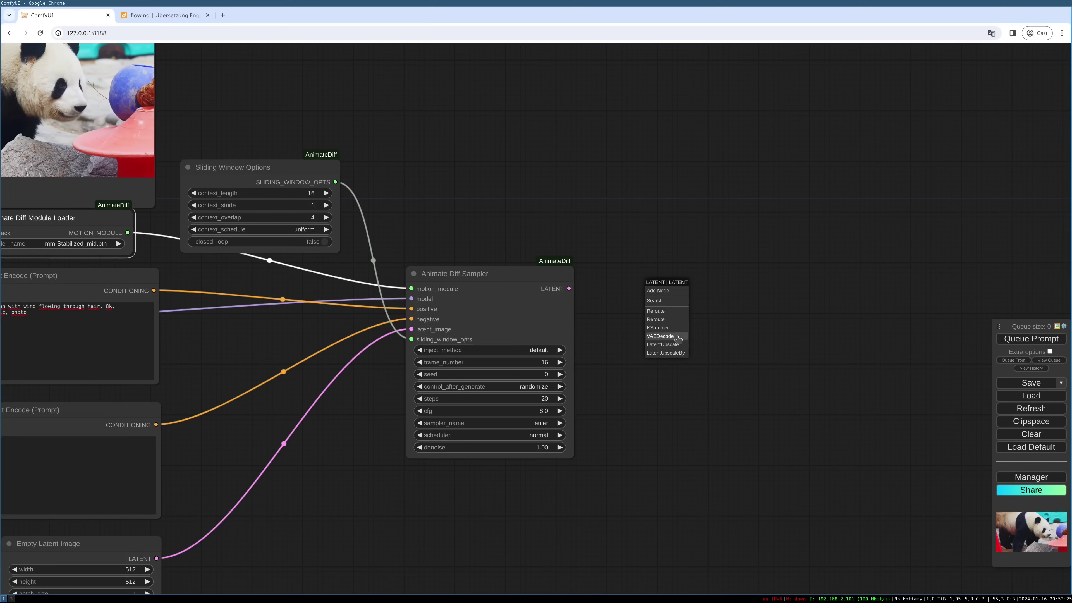
{"action": "left_click", "coordinate": [661, 337]}
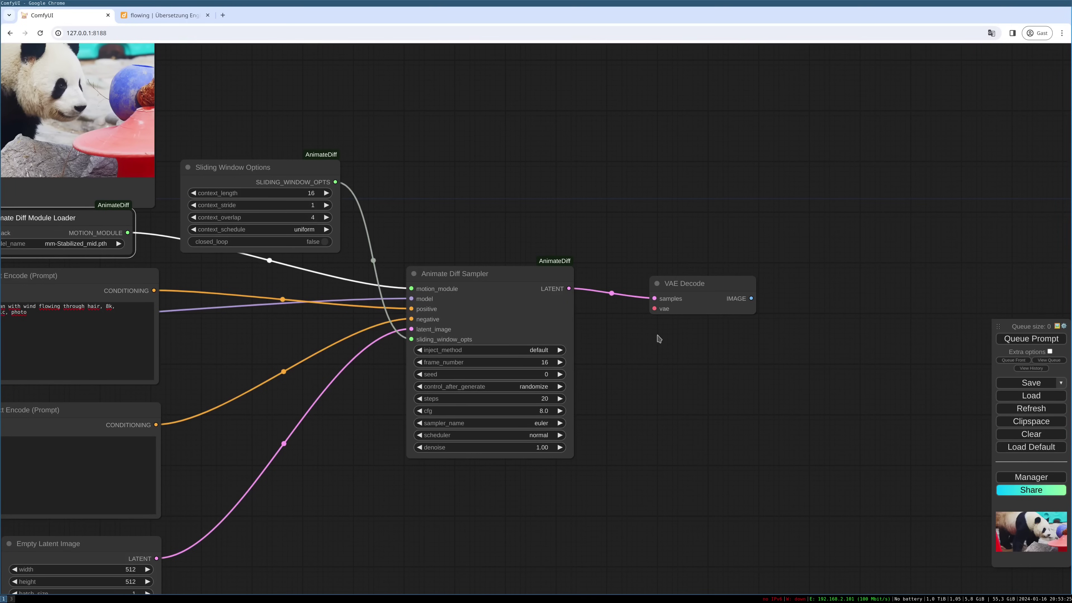
{"action": "scroll", "coordinate": [660, 338], "scroll_direction": "down", "scroll_amount": 4}
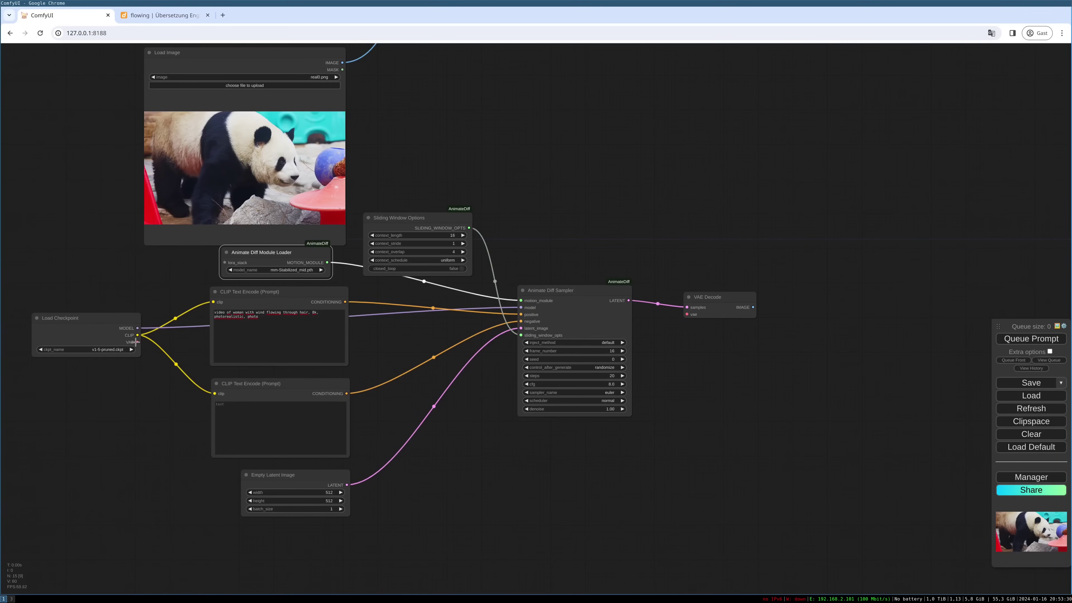
{"action": "left_click_drag", "start_coordinate": [135, 342], "coordinate": [689, 315]}
{"action": "left_click_drag", "start_coordinate": [738, 342], "coordinate": [583, 361]}
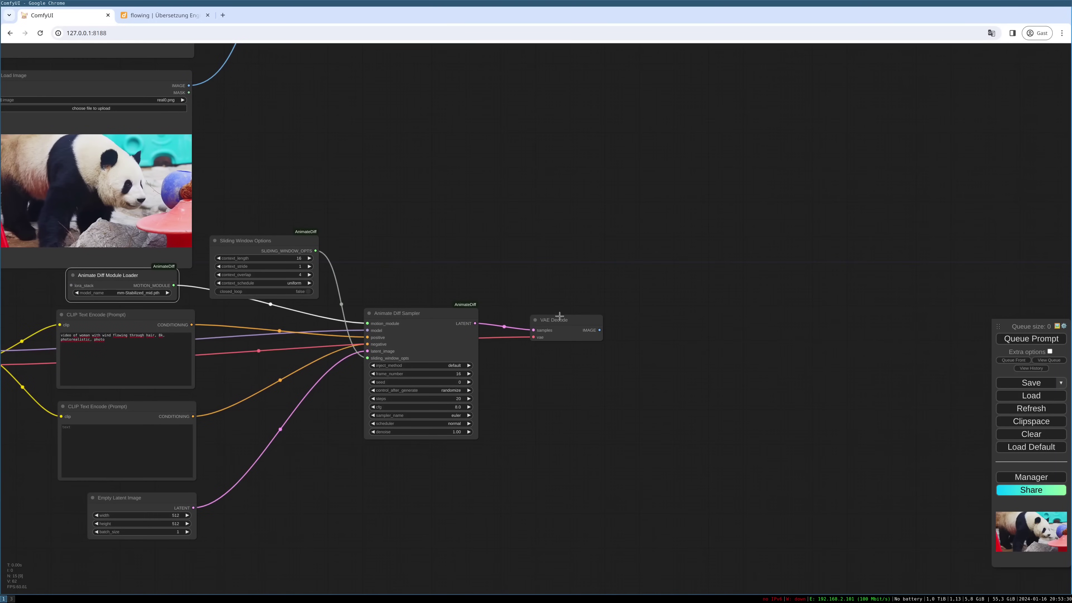
{"action": "left_click_drag", "start_coordinate": [559, 315], "coordinate": [552, 319]}
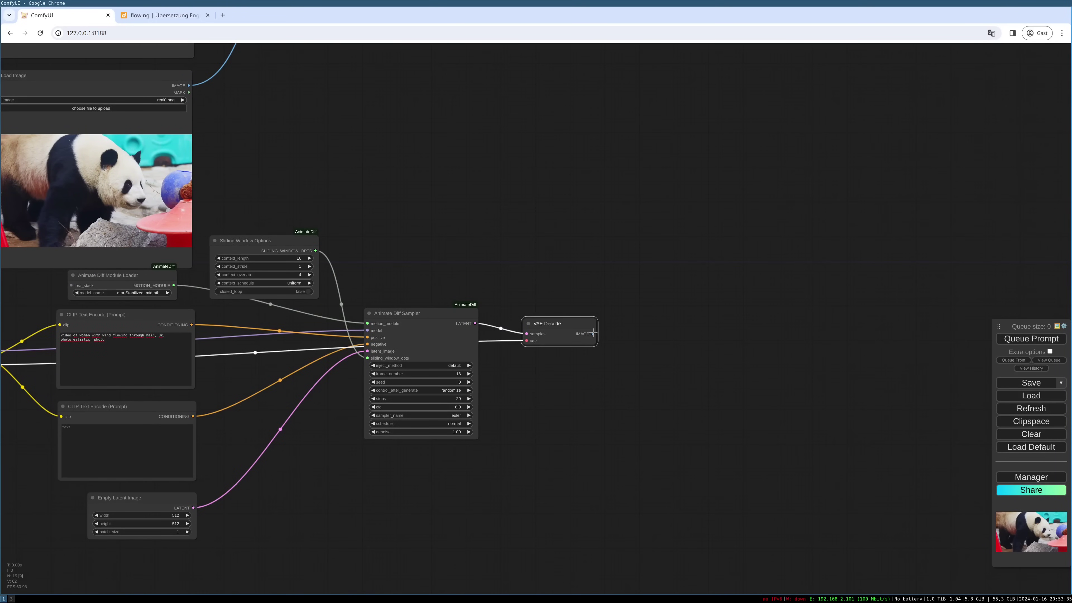
- Add a Video Combine node from the Video Helper Suite category and connect VAE Decode's IMAGE output to its images input
{"action": "right_click", "coordinate": [620, 330]}
{"action": "left_click", "coordinate": [633, 329]}
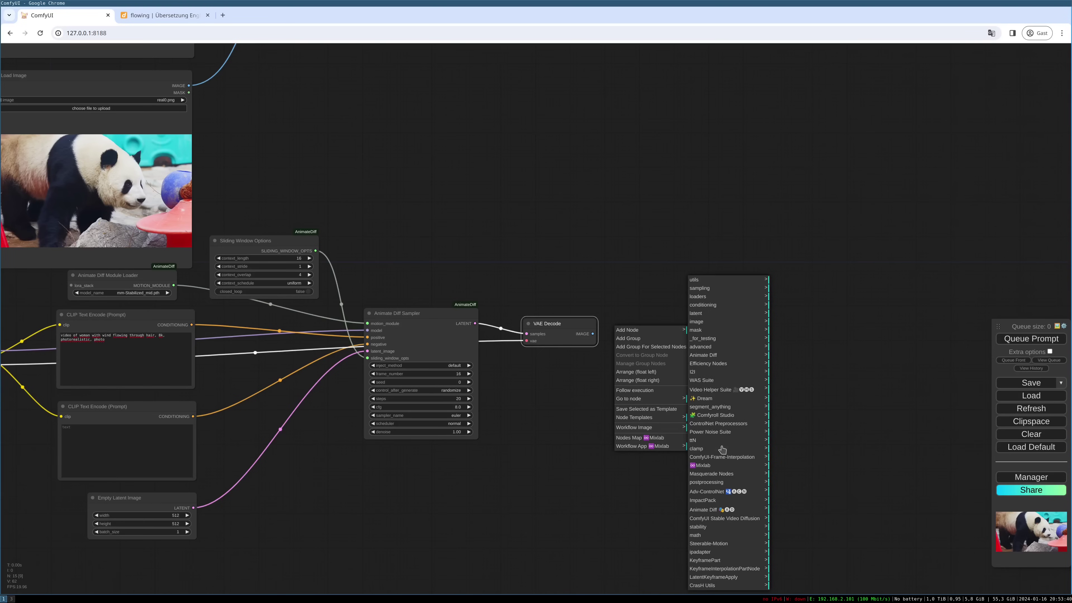
{"action": "left_click", "coordinate": [737, 391]}
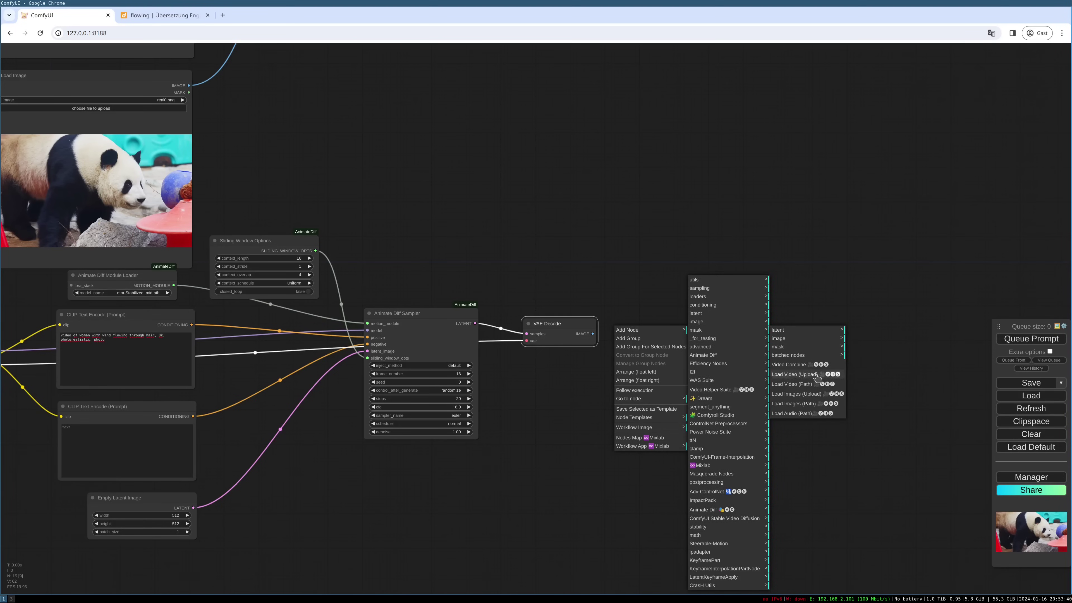
{"action": "left_click", "coordinate": [789, 364]}
{"action": "left_click_drag", "start_coordinate": [698, 332], "coordinate": [755, 332]}
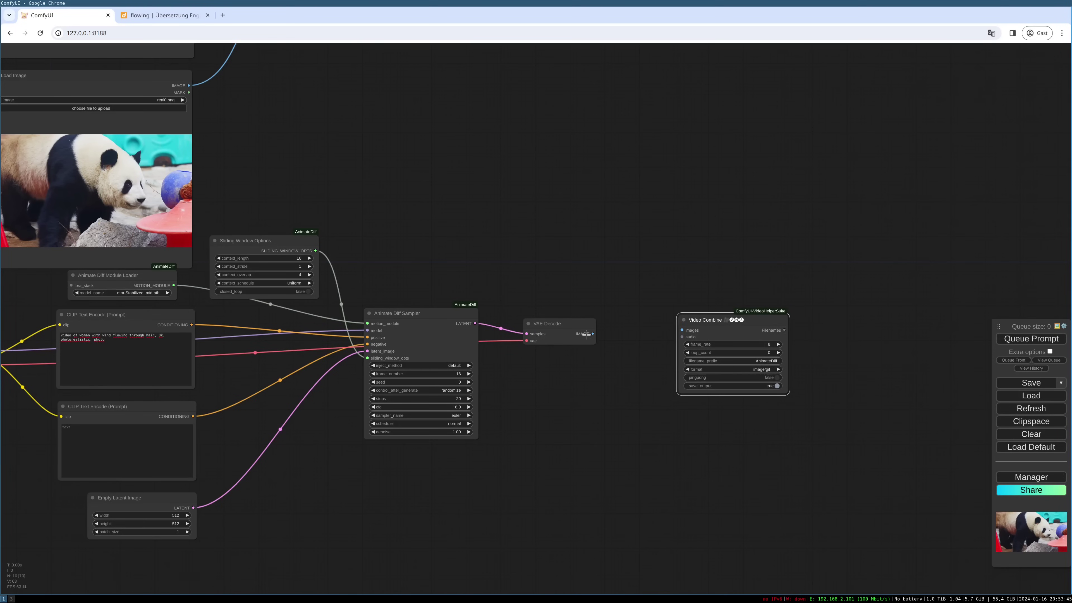
{"action": "left_click_drag", "start_coordinate": [591, 334], "coordinate": [682, 330]}
{"action": "left_click_drag", "start_coordinate": [781, 320], "coordinate": [842, 324]}
- Tidy the layout by raising Sliding Window Options and lowering the CLIP Text Encode, Empty Latent Image and Animate Diff Module Loader nodes
{"action": "left_click_drag", "start_coordinate": [541, 381], "coordinate": [590, 414]}
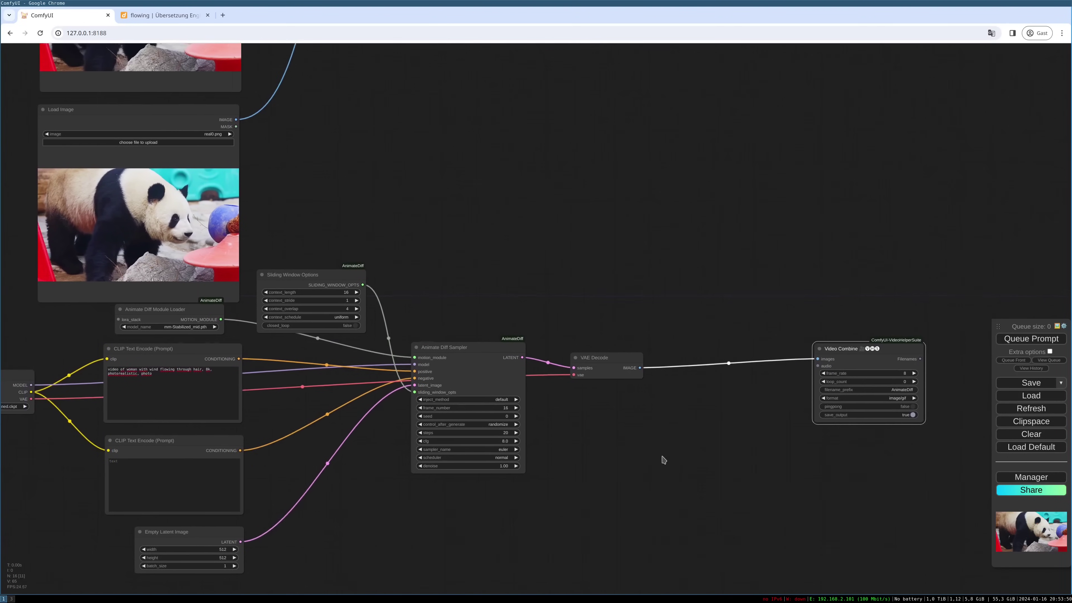
{"action": "left_click", "coordinate": [351, 272]}
{"action": "left_click_drag", "start_coordinate": [351, 271], "coordinate": [373, 252]}
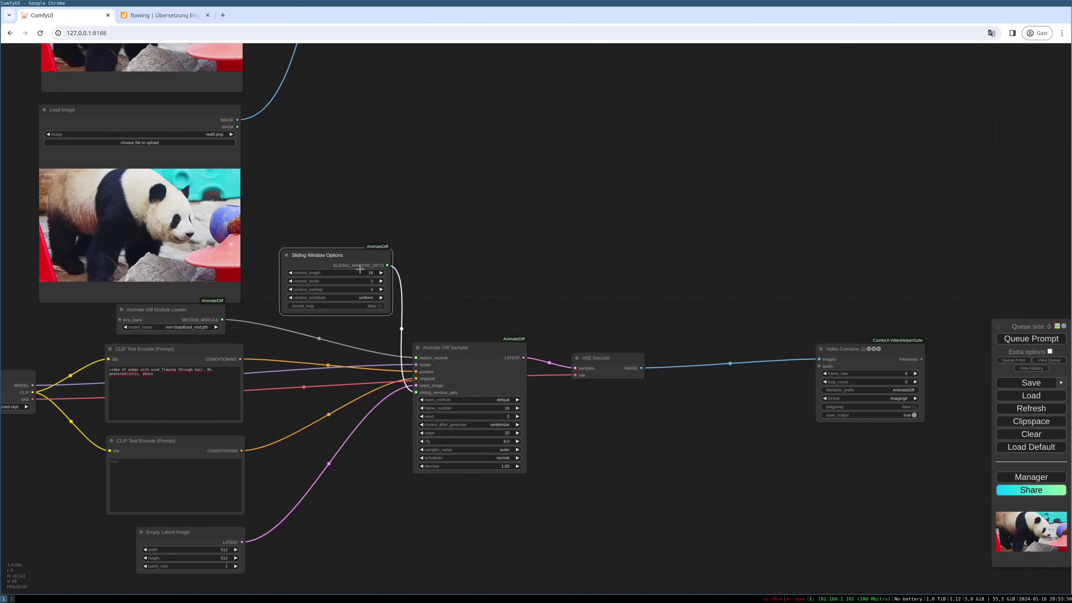
{"action": "left_click_drag", "start_coordinate": [285, 357], "coordinate": [362, 354]}
{"action": "left_click", "coordinate": [280, 356]}
{"action": "left_click_drag", "start_coordinate": [280, 356], "coordinate": [280, 362]}
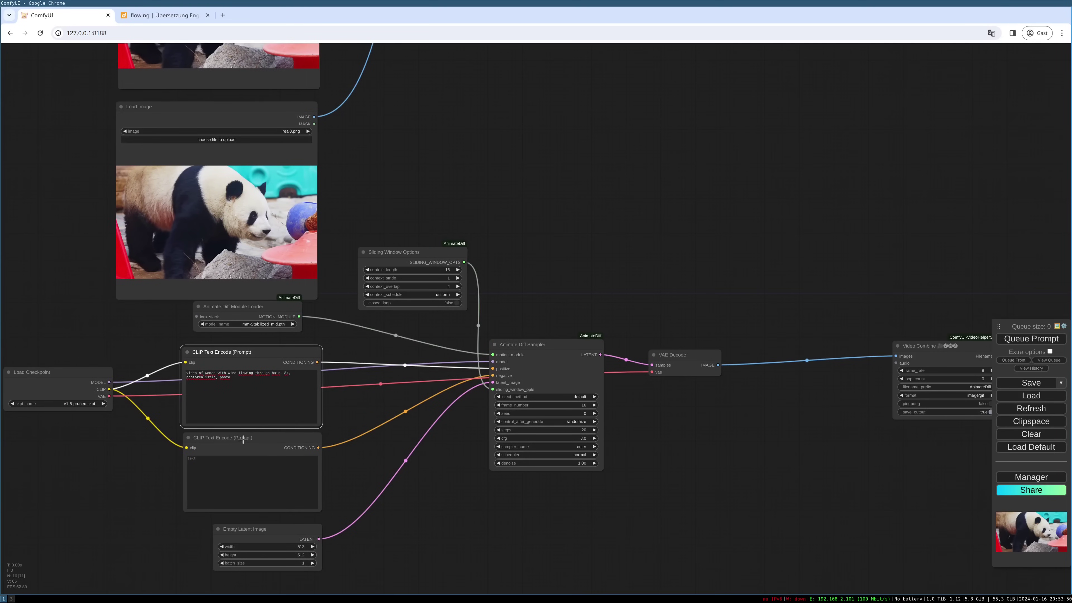
{"action": "left_click_drag", "start_coordinate": [244, 440], "coordinate": [247, 447]}
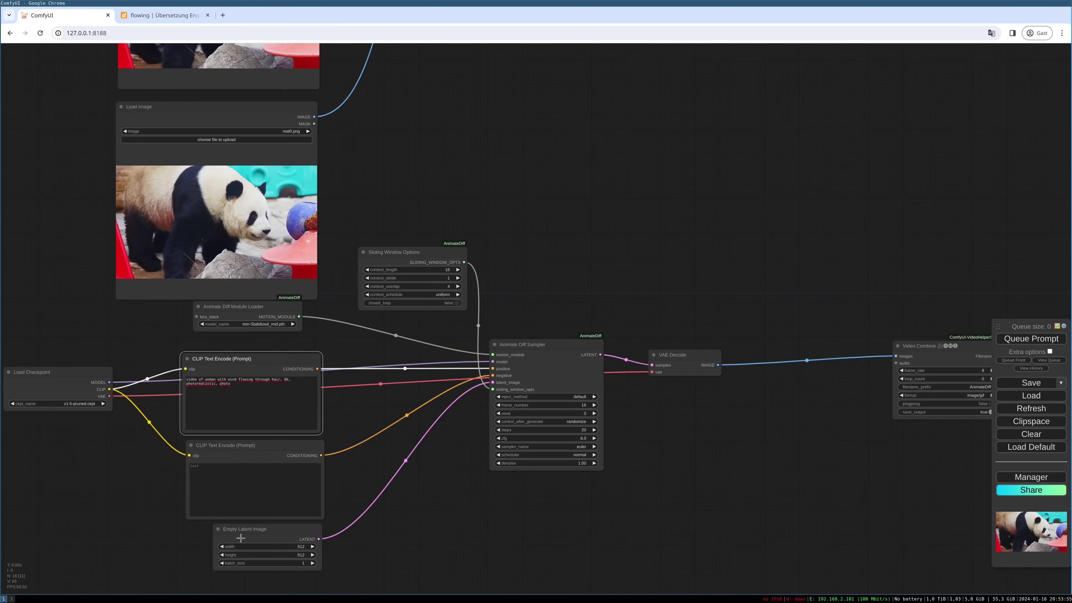
{"action": "left_click_drag", "start_coordinate": [241, 538], "coordinate": [235, 550]}
{"action": "left_click_drag", "start_coordinate": [264, 304], "coordinate": [267, 319]}
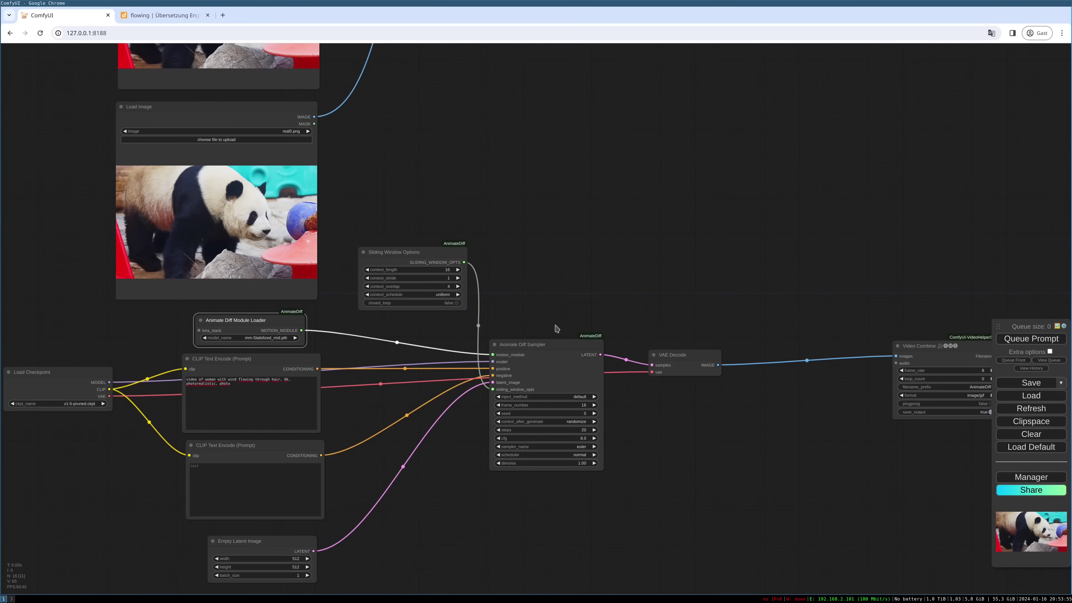
- Move Video Combine aside and insert a FILM VFI node between VAE Decode's IMAGE output and Video Combine's images input
{"action": "left_click_drag", "start_coordinate": [734, 438], "coordinate": [487, 445]}
{"action": "left_click_drag", "start_coordinate": [665, 359], "coordinate": [756, 361]}
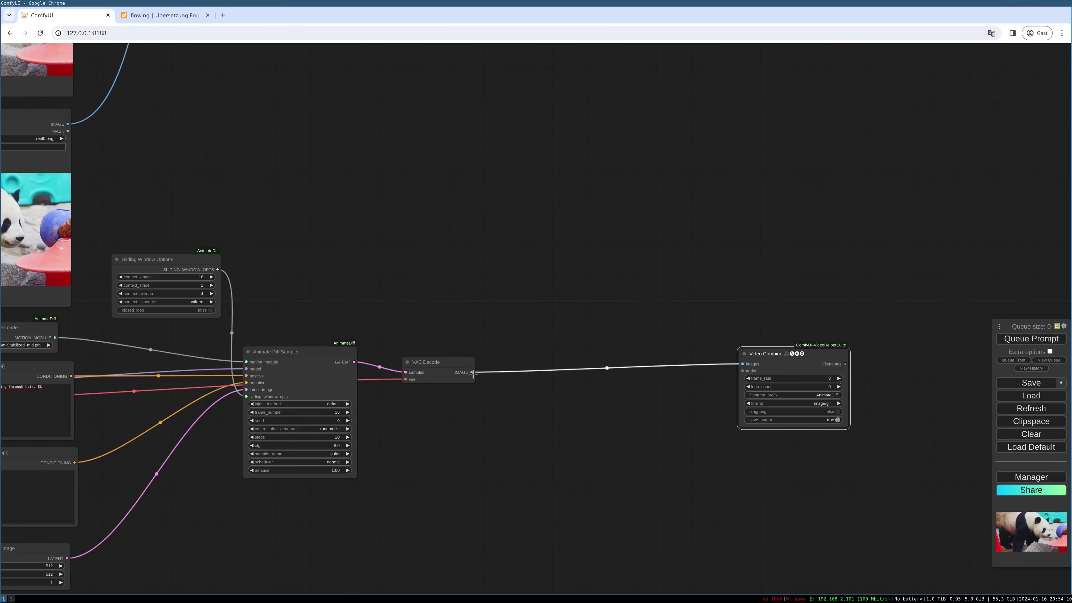
{"action": "left_click_drag", "start_coordinate": [472, 372], "coordinate": [513, 409]}
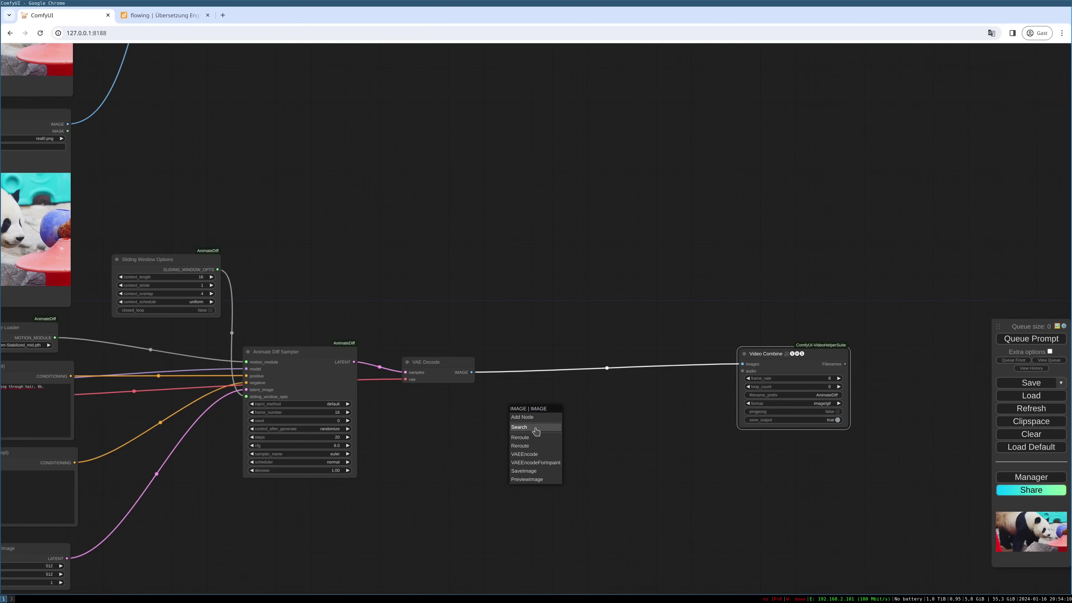
{"action": "left_click", "coordinate": [520, 427]}
{"action": "type", "text": "film"}
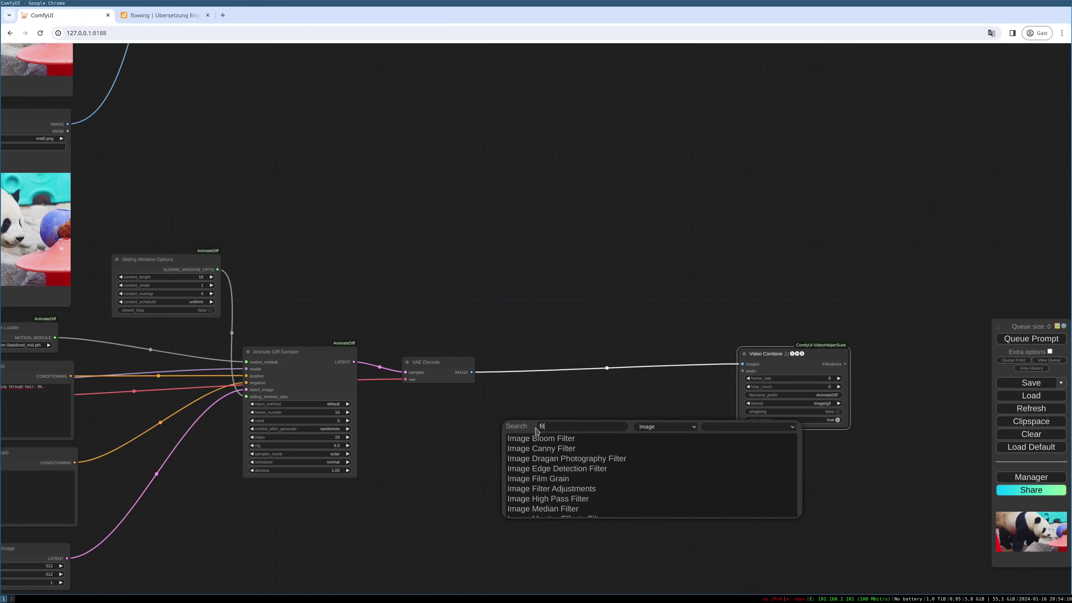
{"action": "left_click", "coordinate": [534, 448]}
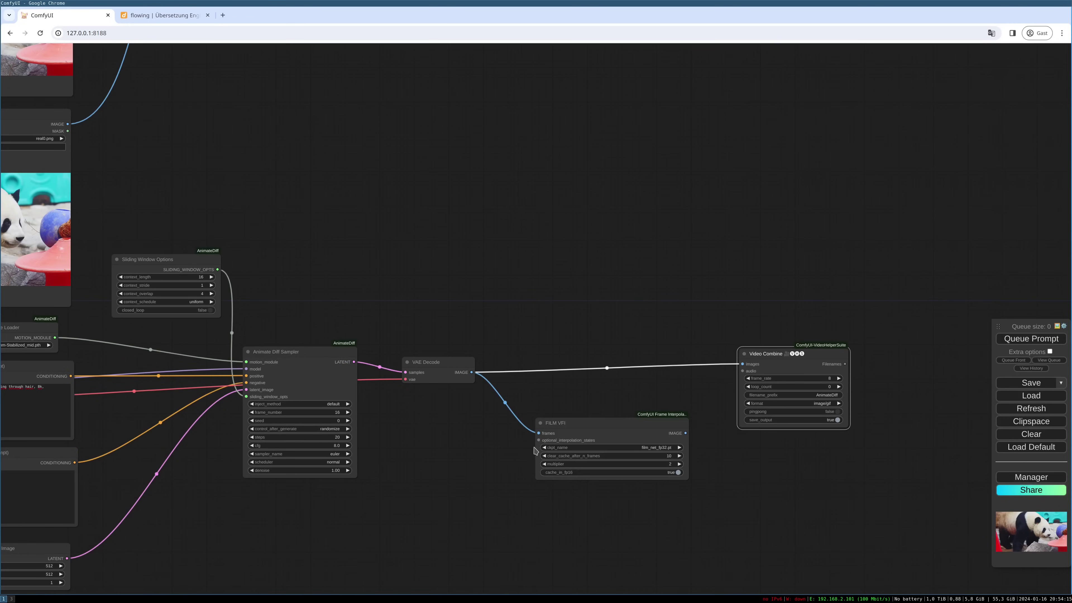
{"action": "left_click_drag", "start_coordinate": [684, 434], "coordinate": [743, 363]}
{"action": "left_click_drag", "start_coordinate": [650, 429], "coordinate": [653, 360]}
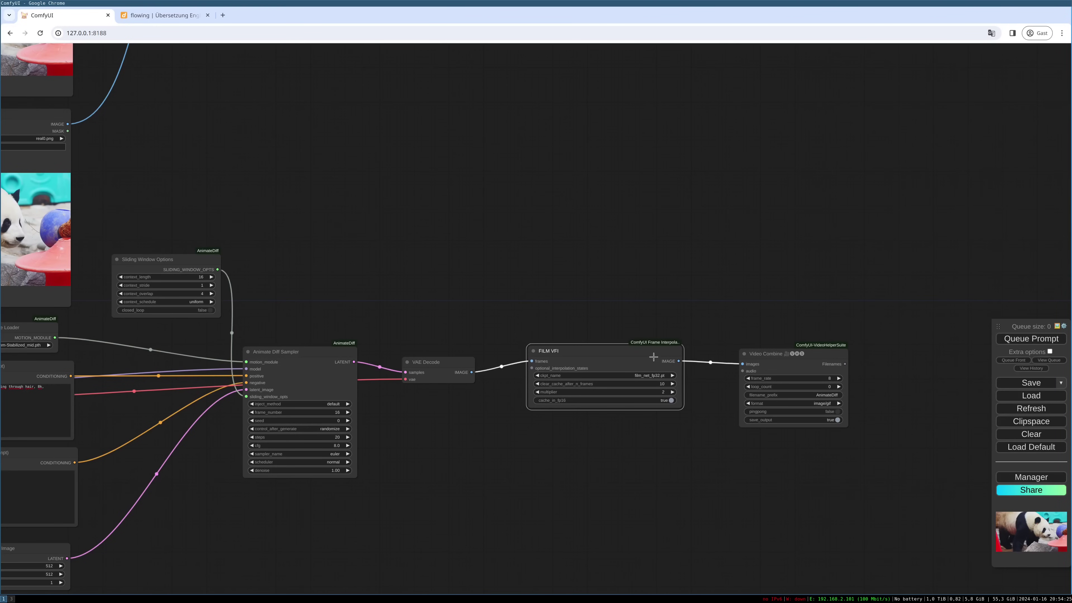
- Set the new FILM VFI node's multiplier to 3 and Video Combine's frame rate to 12, nudging Video Combine slightly lower
{"action": "left_click_drag", "start_coordinate": [666, 325], "coordinate": [612, 273]}
{"action": "left_click_drag", "start_coordinate": [626, 404], "coordinate": [590, 455]}
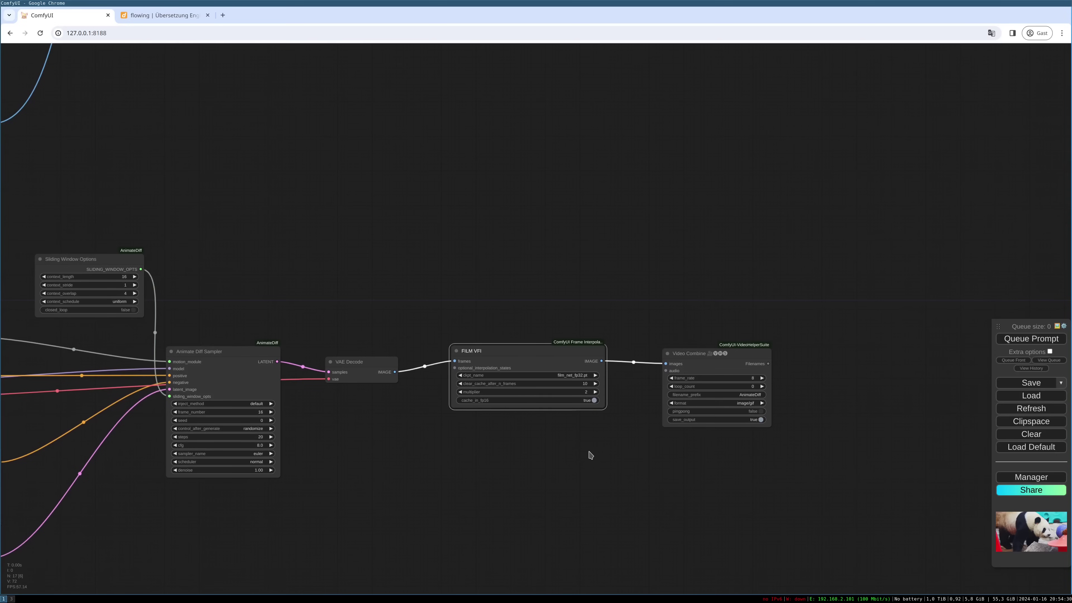
{"action": "scroll", "coordinate": [577, 423], "scroll_direction": "up", "scroll_amount": 2}
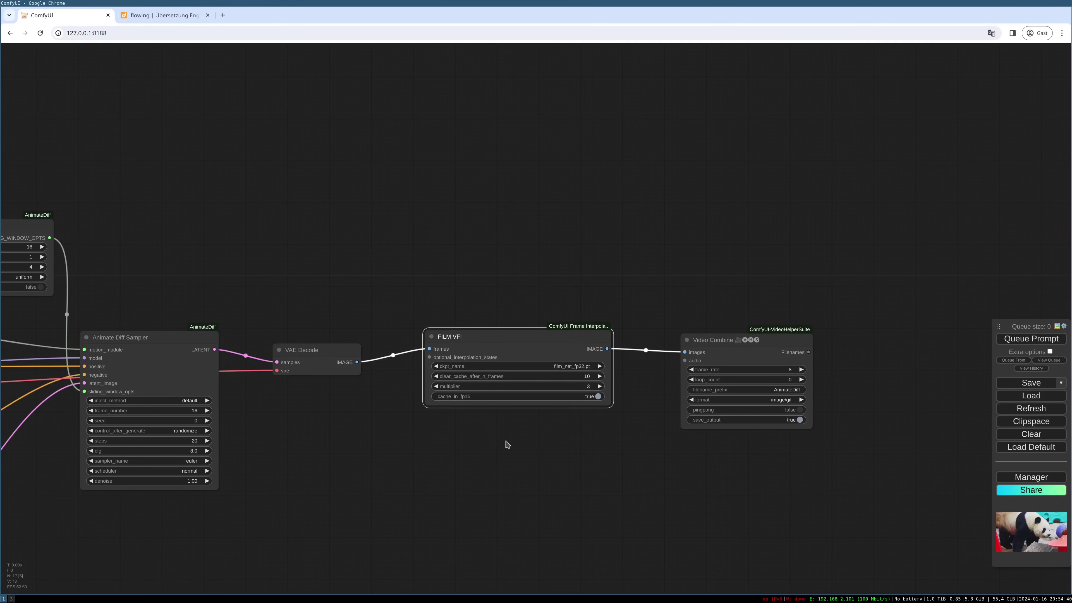
{"action": "scroll", "coordinate": [436, 450], "scroll_direction": "down", "scroll_amount": 2}
{"action": "left_click_drag", "start_coordinate": [436, 450], "coordinate": [578, 430]}
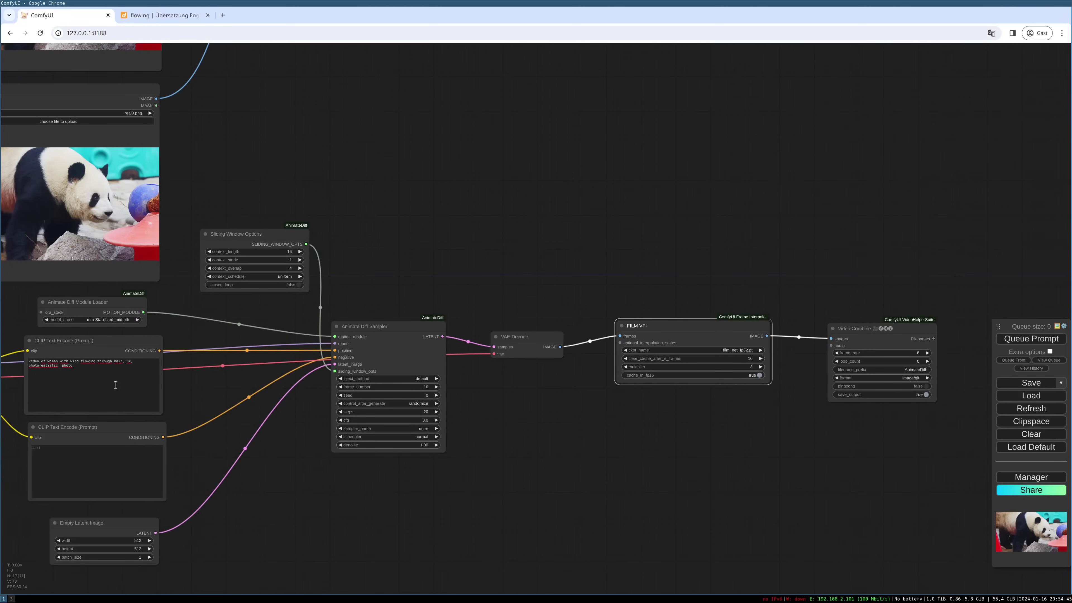
{"action": "left_click_drag", "start_coordinate": [704, 413], "coordinate": [670, 421]}
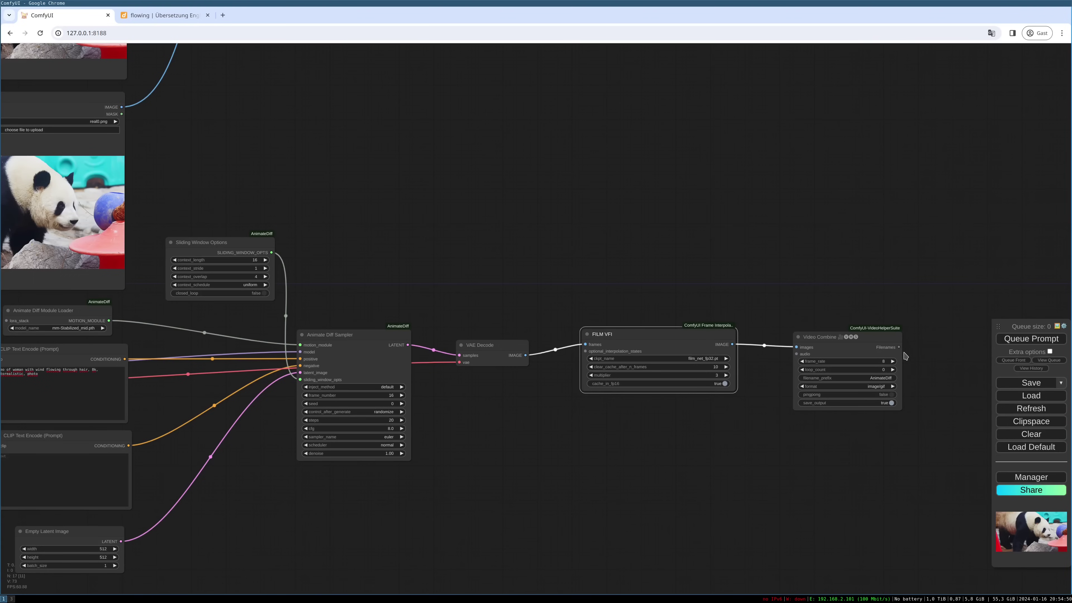
{"action": "triple_click", "coordinate": [892, 361]}
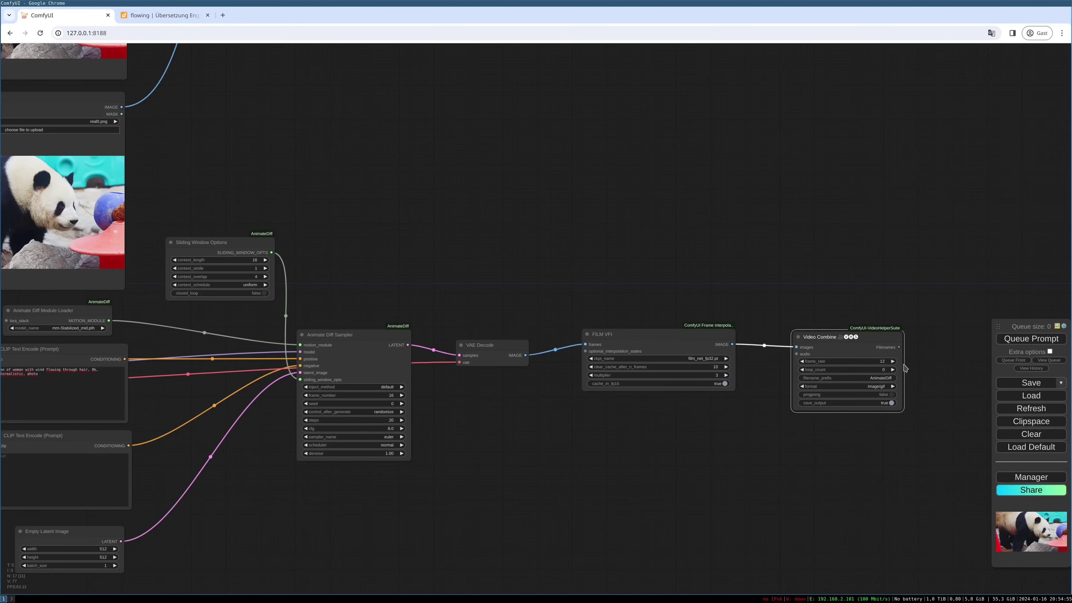
{"action": "left_click_drag", "start_coordinate": [906, 380], "coordinate": [893, 392]}
{"action": "left_click_drag", "start_coordinate": [853, 349], "coordinate": [846, 360]}
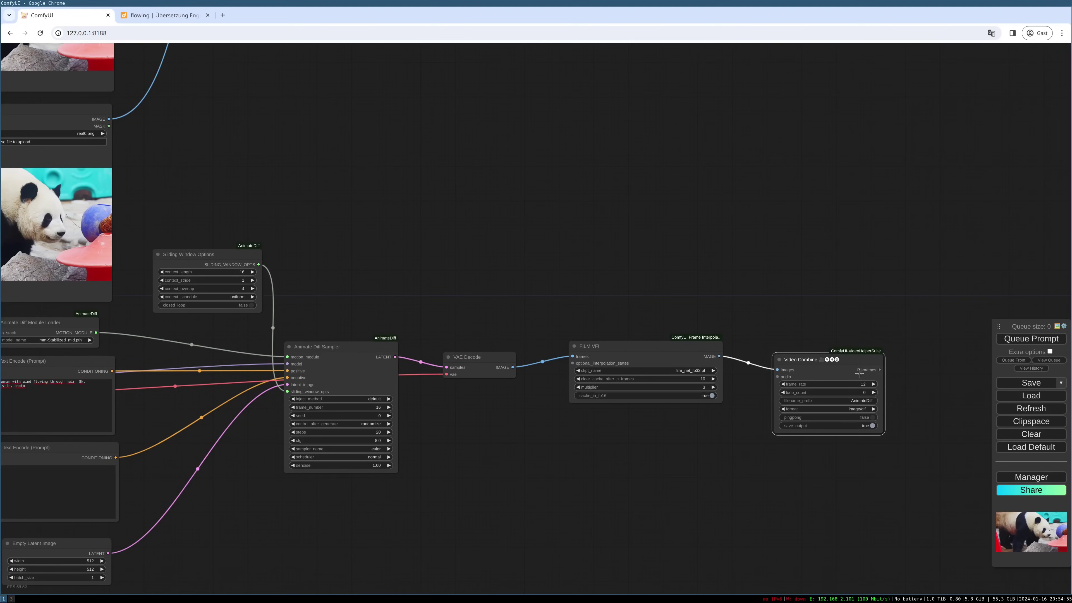
- Run the workflow and examine the generated flowing-hair video in the Video Combine node
{"action": "left_click_drag", "start_coordinate": [598, 487], "coordinate": [694, 448]}
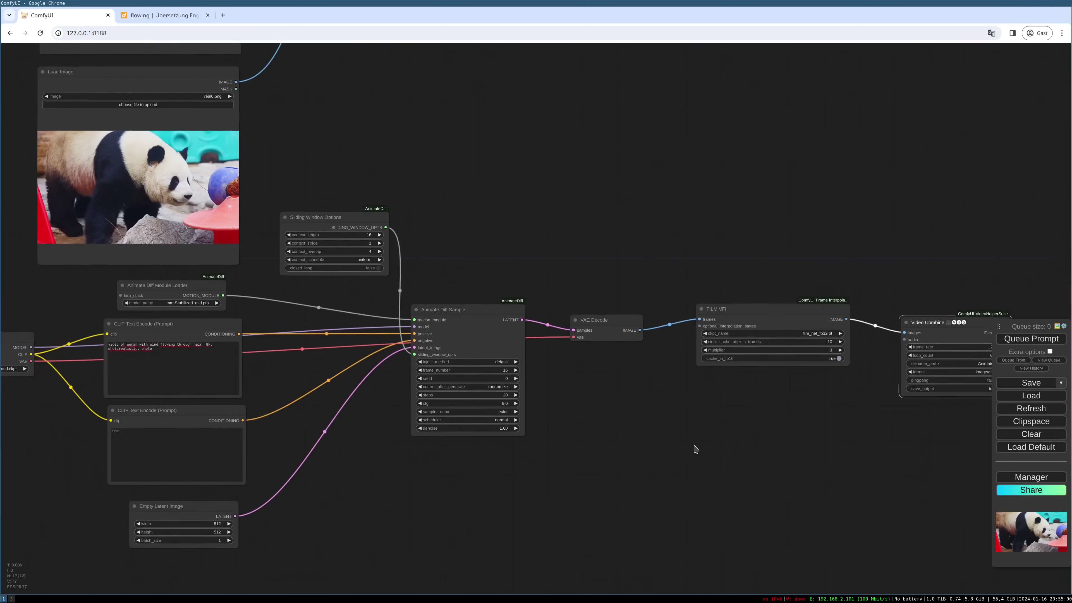
{"action": "mouse_move", "coordinate": [553, 484]}
{"action": "left_mouse_down"}
{"action": "mouse_move", "coordinate": [650, 476]}
{"action": "mouse_move", "coordinate": [540, 481]}
{"action": "left_mouse_up"}
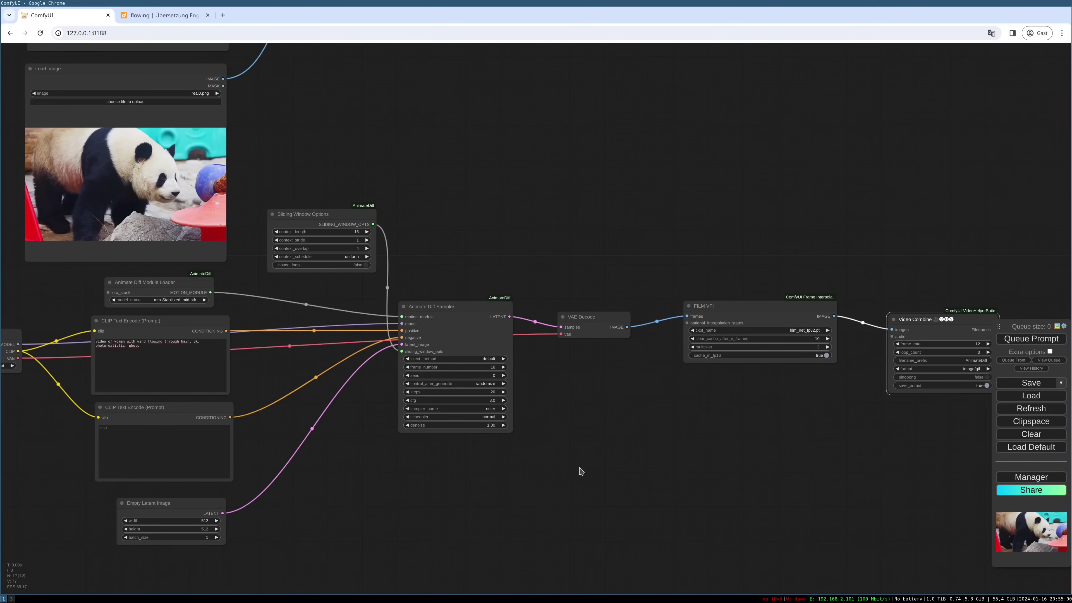
{"action": "left_click_drag", "start_coordinate": [768, 424], "coordinate": [678, 433]}
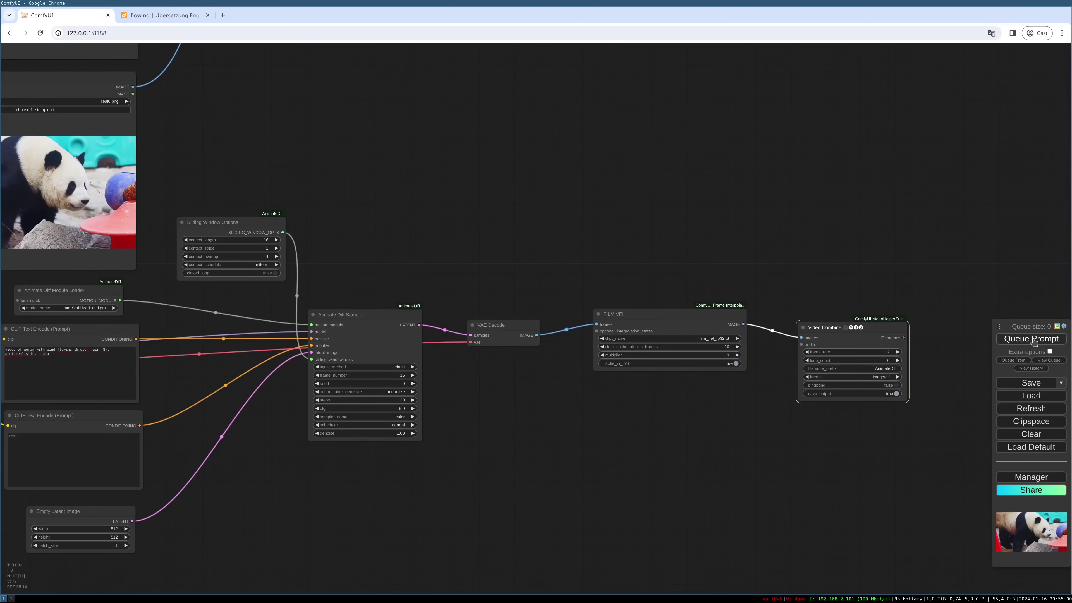
{"action": "left_click", "coordinate": [1033, 339]}
{"action": "scroll", "coordinate": [714, 438], "scroll_direction": "down", "scroll_amount": 2}
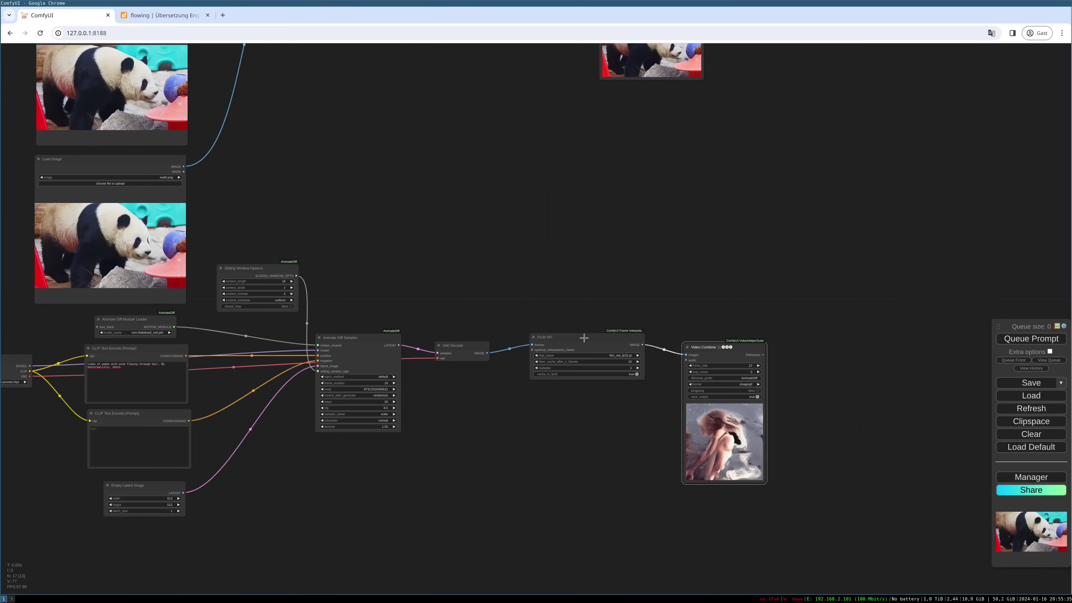
{"action": "scroll", "coordinate": [766, 450], "scroll_direction": "up", "scroll_amount": 7}
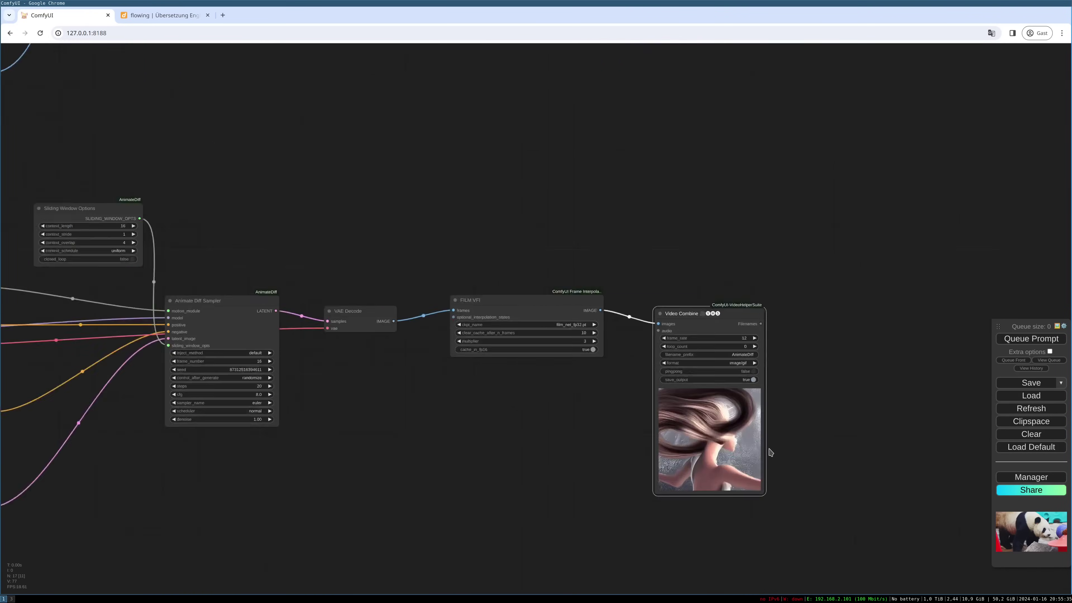
{"action": "scroll", "coordinate": [766, 451], "scroll_direction": "up", "scroll_amount": 4}
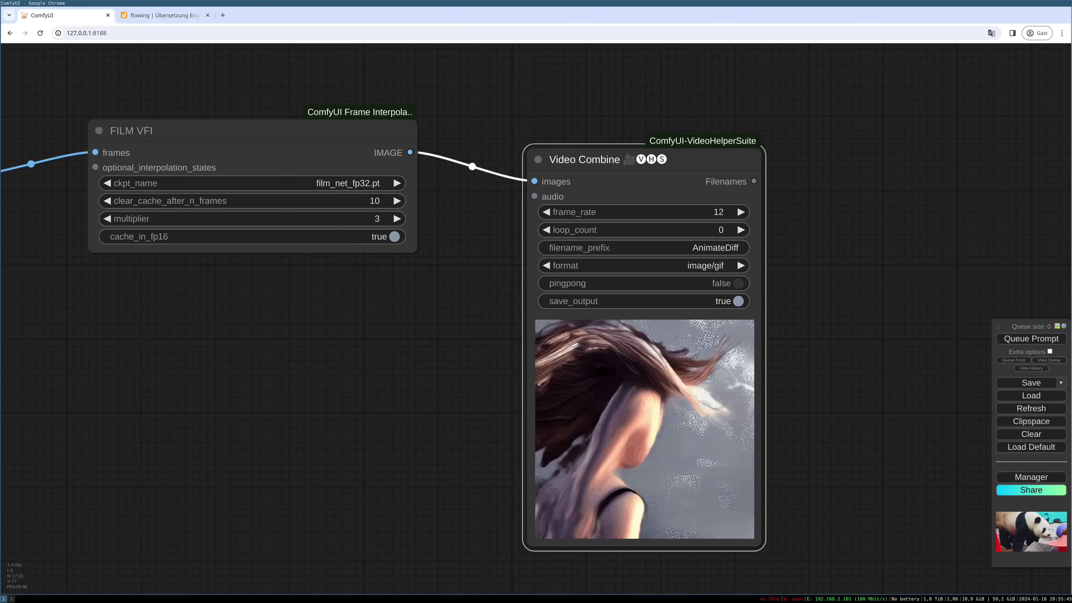
- Rerun the workflow without interpolation, linking VAE Decode's IMAGE output directly to Video Combine and muting FILM VFI after moving it below the link
{"action": "left_click_drag", "start_coordinate": [232, 282], "coordinate": [292, 300]}
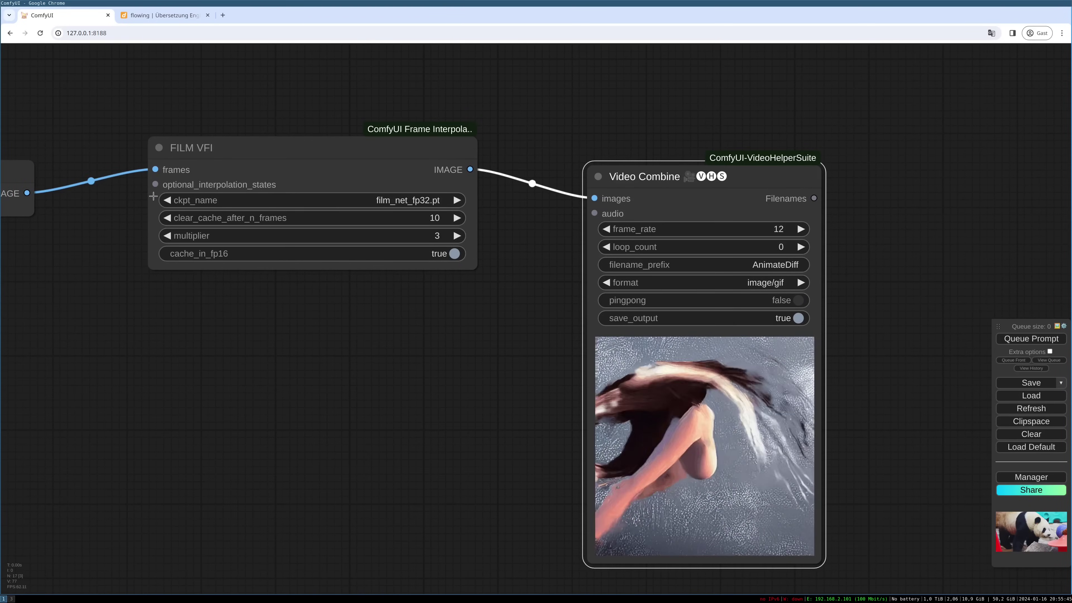
{"action": "left_click_drag", "start_coordinate": [155, 170], "coordinate": [594, 198]}
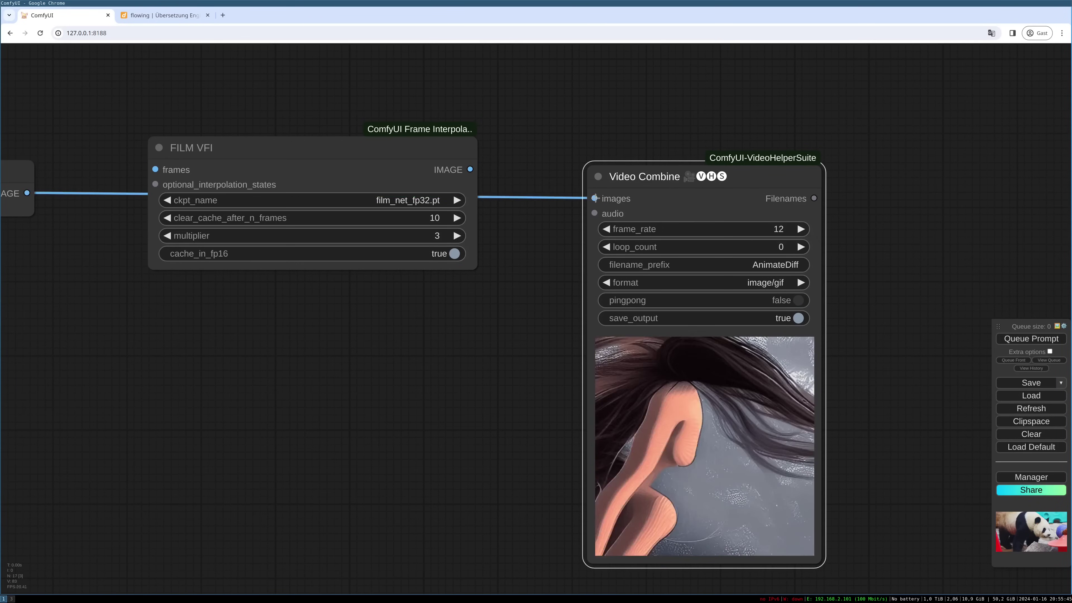
{"action": "left_click_drag", "start_coordinate": [413, 149], "coordinate": [291, 279]}
{"action": "scroll", "coordinate": [291, 279], "scroll_direction": "down", "scroll_amount": 5}
{"action": "key", "text": "ctrl+m"}
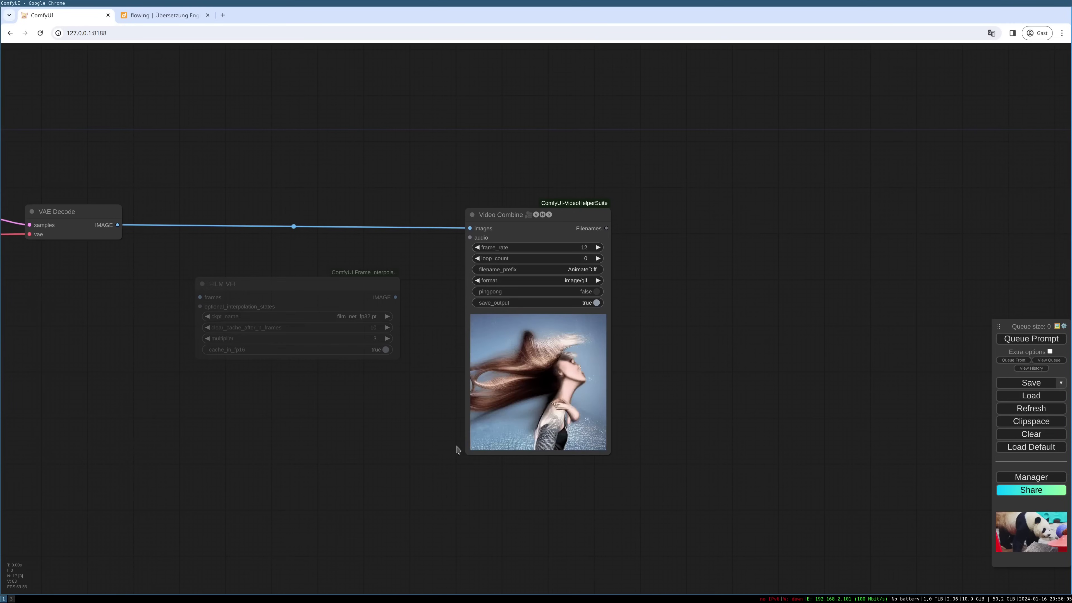
{"action": "scroll", "coordinate": [509, 451], "scroll_direction": "up", "scroll_amount": 3}
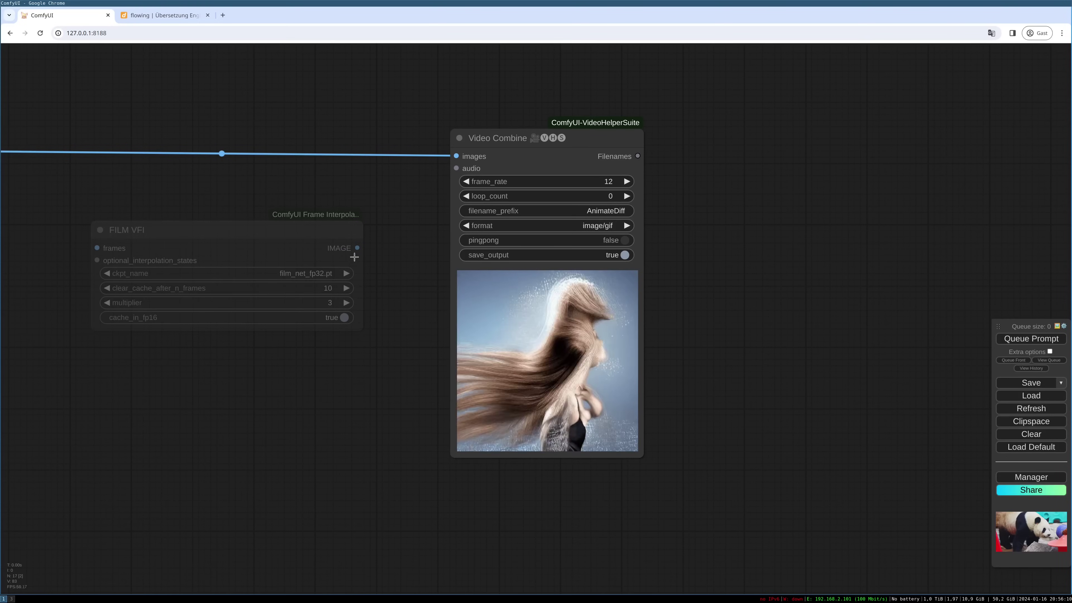
- Unmute the FILM VFI node and set its multiplier to 10
{"action": "left_click", "coordinate": [320, 233]}
{"action": "key", "text": "ctrl+m"}
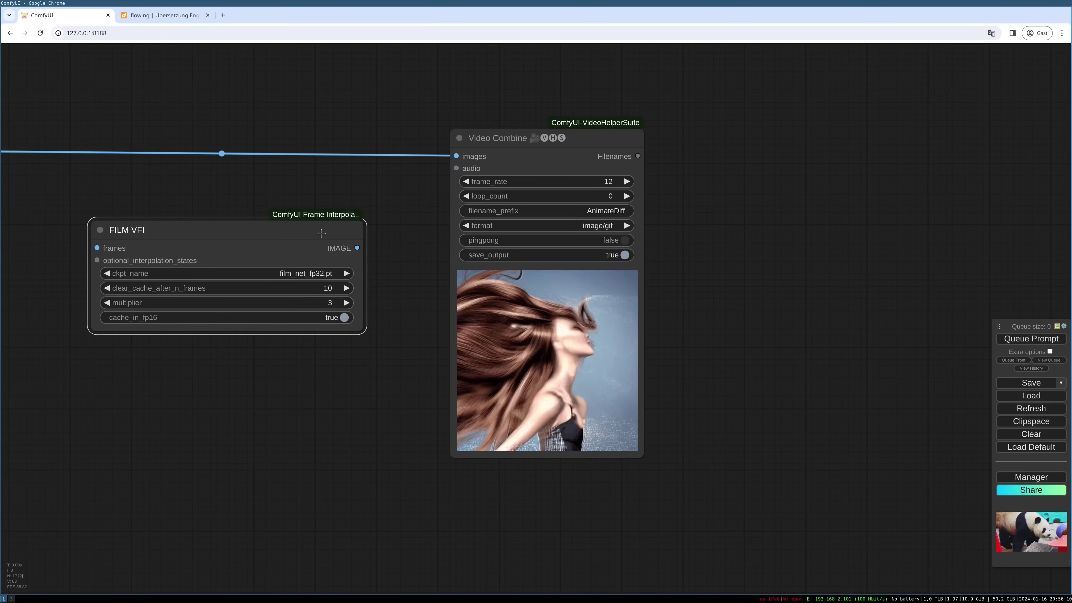
{"action": "left_click", "coordinate": [346, 303]}
{"action": "left_click", "coordinate": [346, 303]}
{"action": "left_click", "coordinate": [346, 302]}
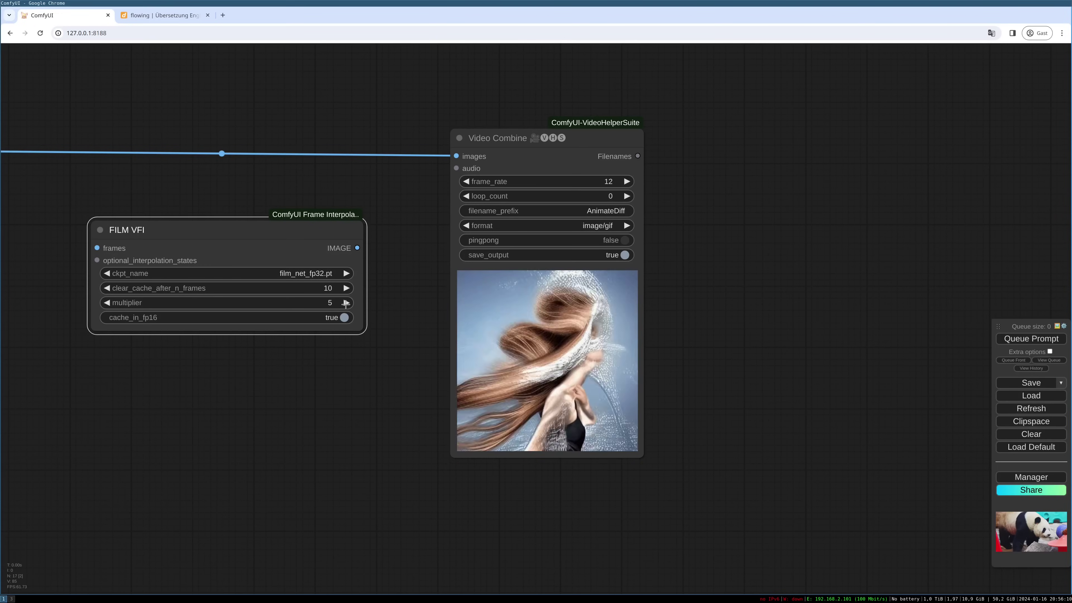
{"action": "left_click", "coordinate": [347, 302]}
{"action": "left_click", "coordinate": [347, 303]}
{"action": "left_click", "coordinate": [347, 303]}
{"action": "left_click", "coordinate": [346, 303]}
- Reconnect VAE Decode through FILM VFI's frames input and IMAGE output to Video Combine's images input, and run the workflow
{"action": "left_click_drag", "start_coordinate": [357, 248], "coordinate": [457, 156]}
{"action": "left_click_drag", "start_coordinate": [30, 157], "coordinate": [277, 250]}
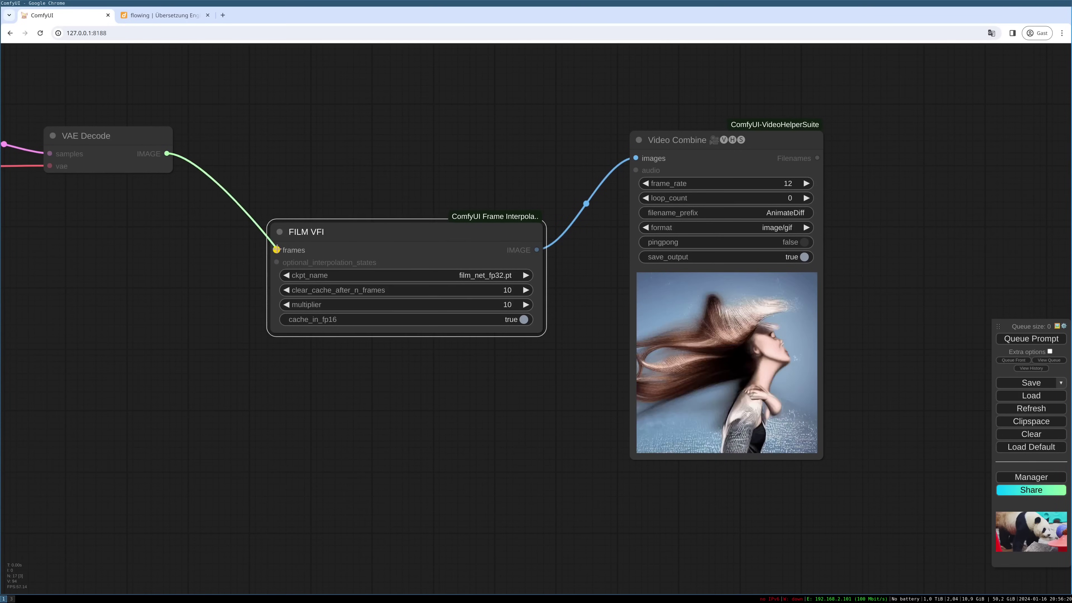
{"action": "left_click_drag", "start_coordinate": [515, 380], "coordinate": [428, 353]}
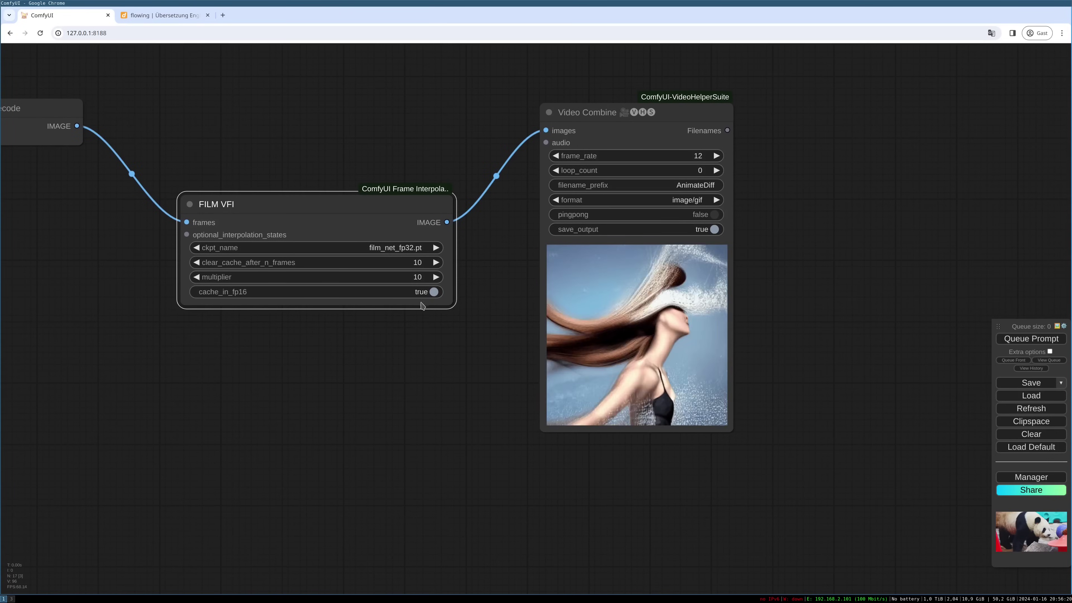
{"action": "left_click", "coordinate": [1032, 339]}
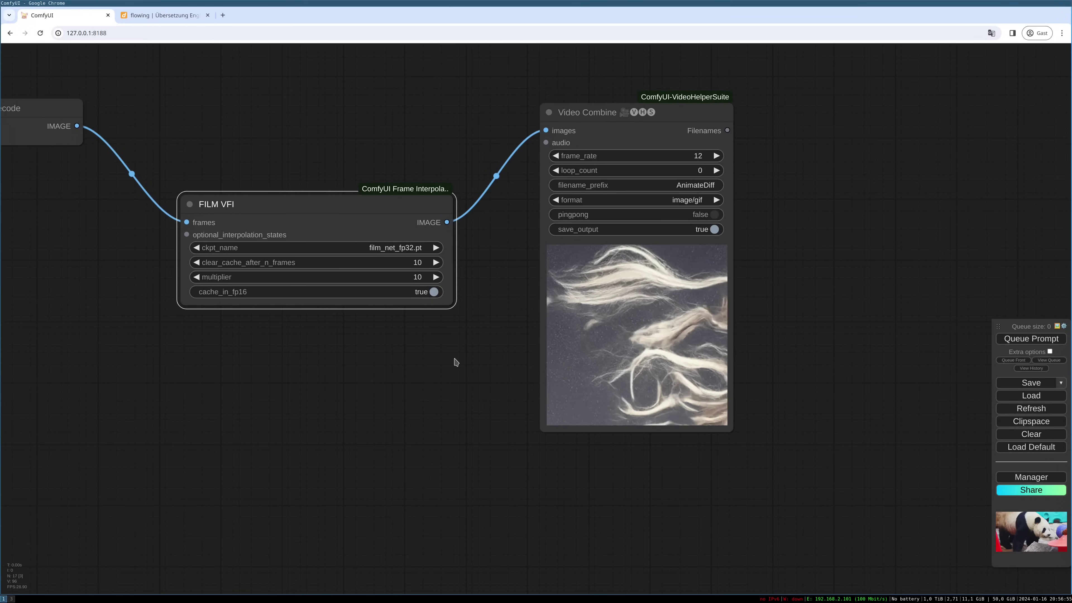
- Examine the interpolated video's motion in Video Combine alongside the FILM VFI settings, and review the complete AnimateDiff node chain
{"action": "scroll", "coordinate": [738, 362], "scroll_direction": "up", "scroll_amount": 5}
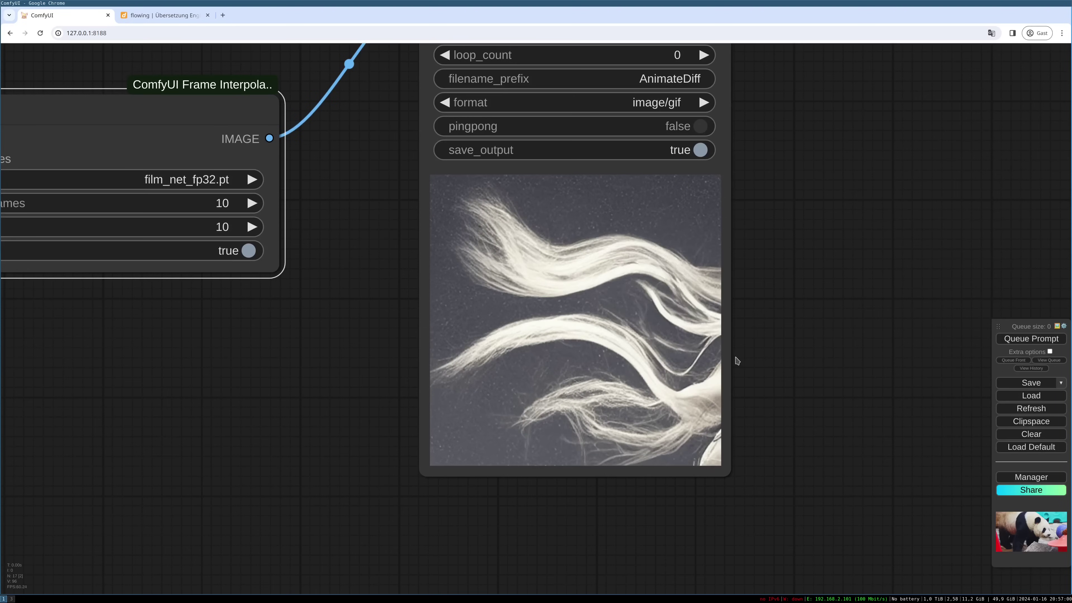
{"action": "left_click_drag", "start_coordinate": [744, 351], "coordinate": [739, 363]}
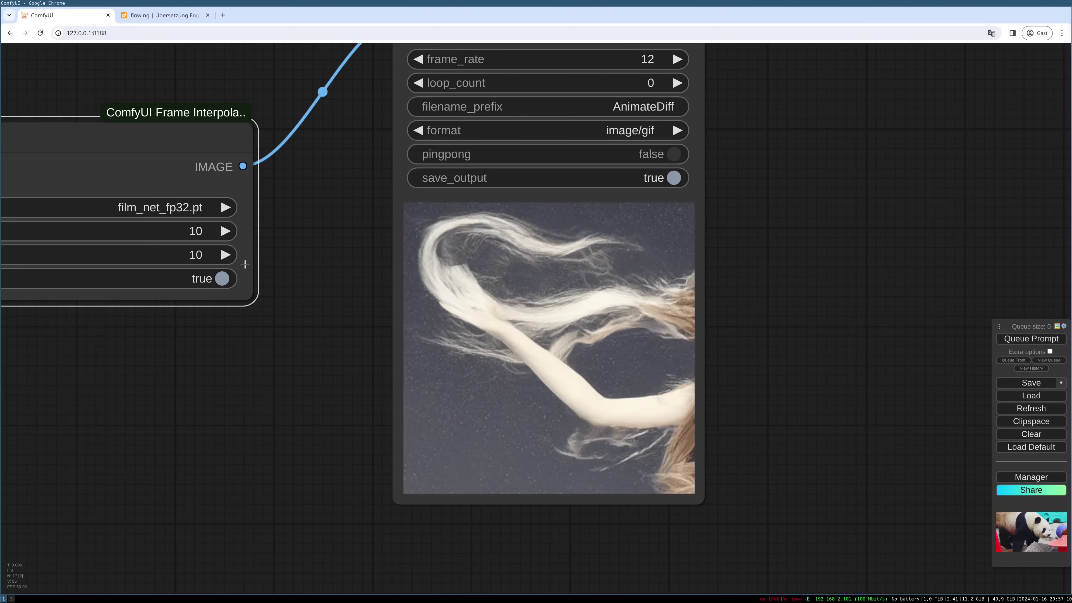
{"action": "left_click_drag", "start_coordinate": [260, 298], "coordinate": [297, 308]}
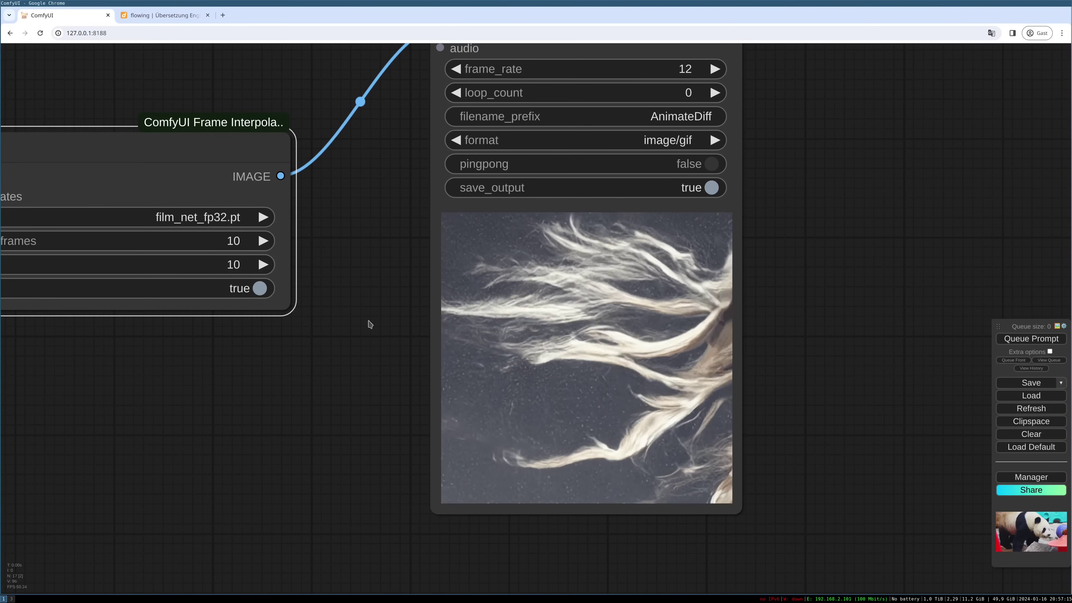
{"action": "left_click_drag", "start_coordinate": [419, 318], "coordinate": [440, 315]}
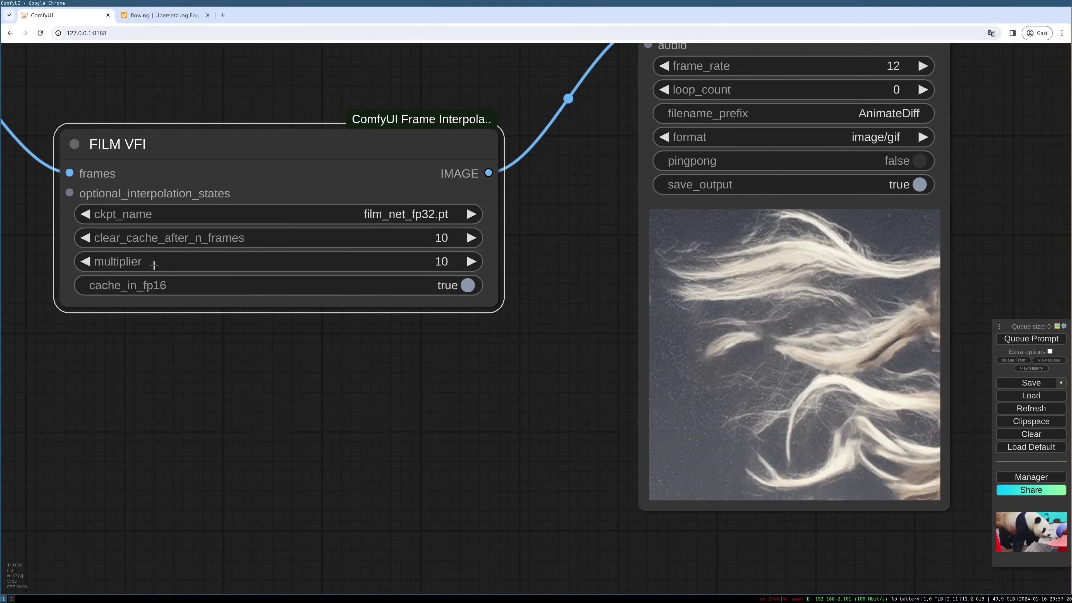
{"action": "left_click_drag", "start_coordinate": [563, 352], "coordinate": [441, 321]}
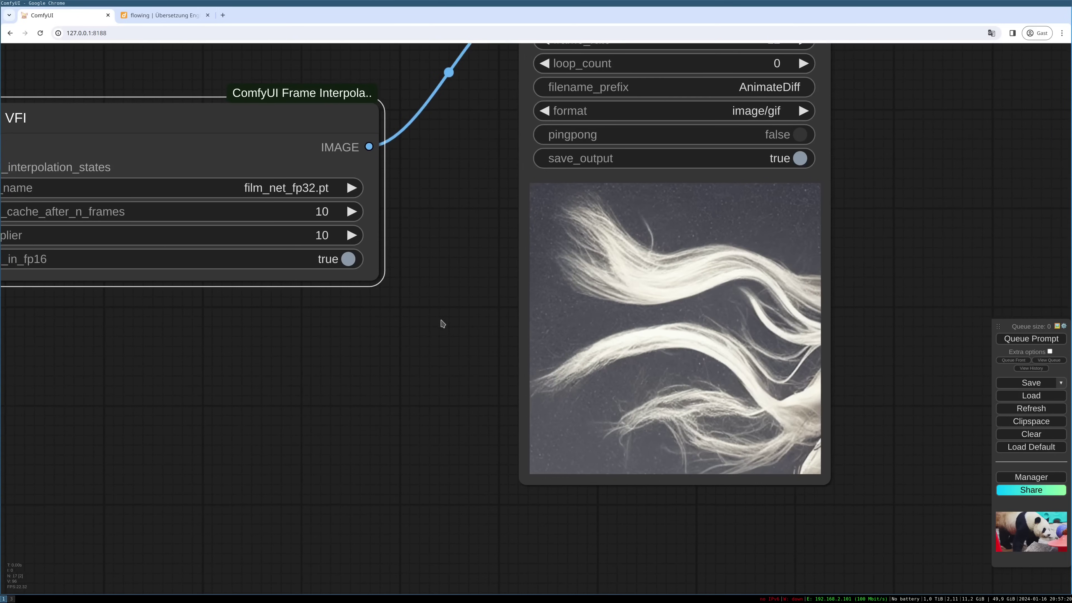
{"action": "scroll", "coordinate": [449, 338], "scroll_direction": "down", "scroll_amount": 5}
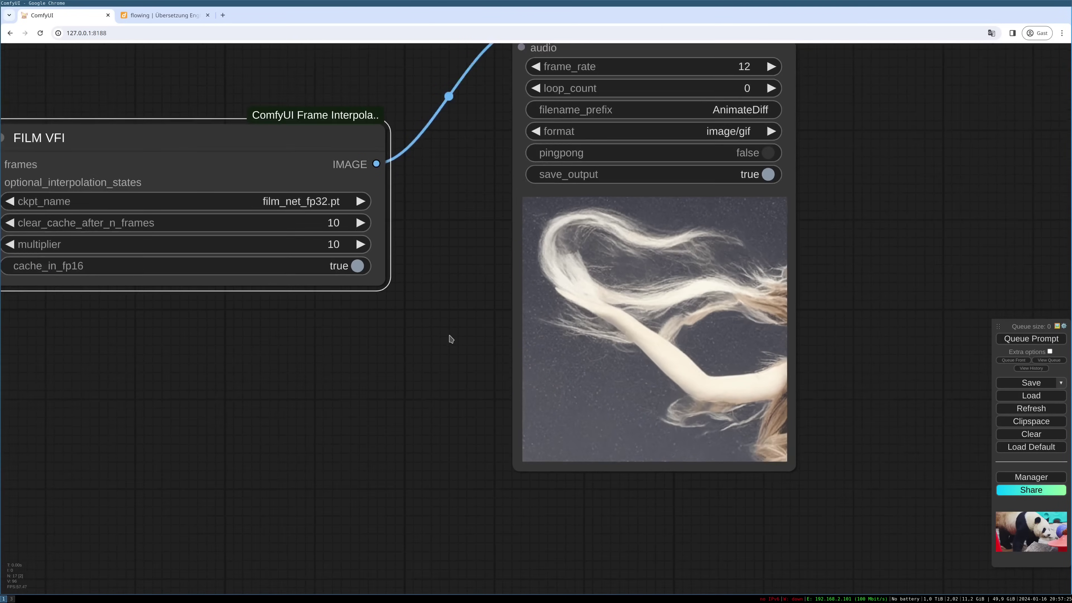
{"action": "scroll", "coordinate": [420, 338], "scroll_direction": "down", "scroll_amount": 5}
{"action": "left_click_drag", "start_coordinate": [378, 345], "coordinate": [453, 381]}
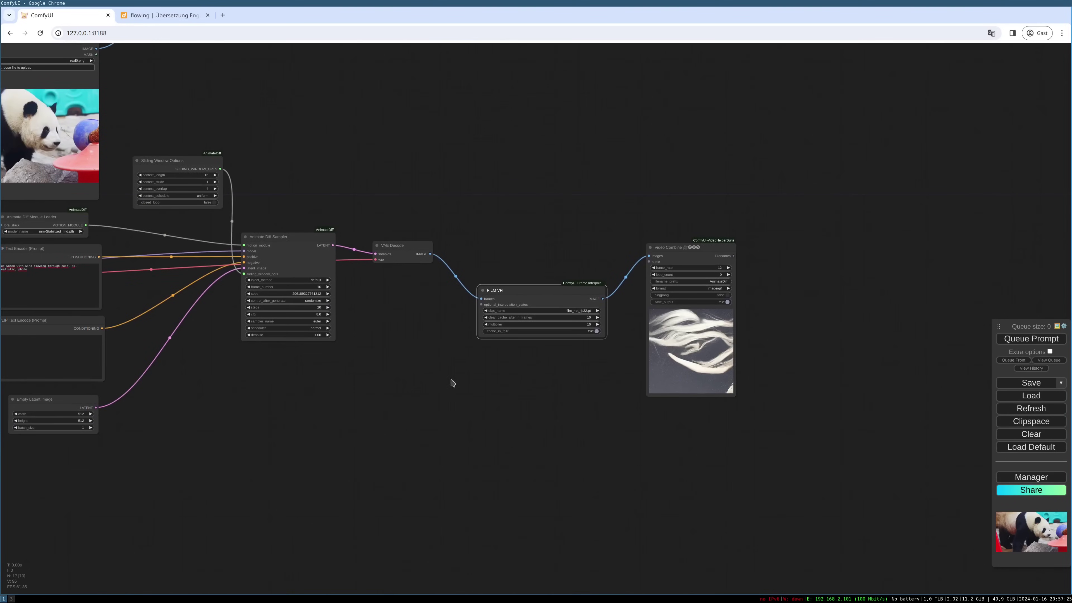
{"action": "left_click_drag", "start_coordinate": [389, 372], "coordinate": [471, 387]}
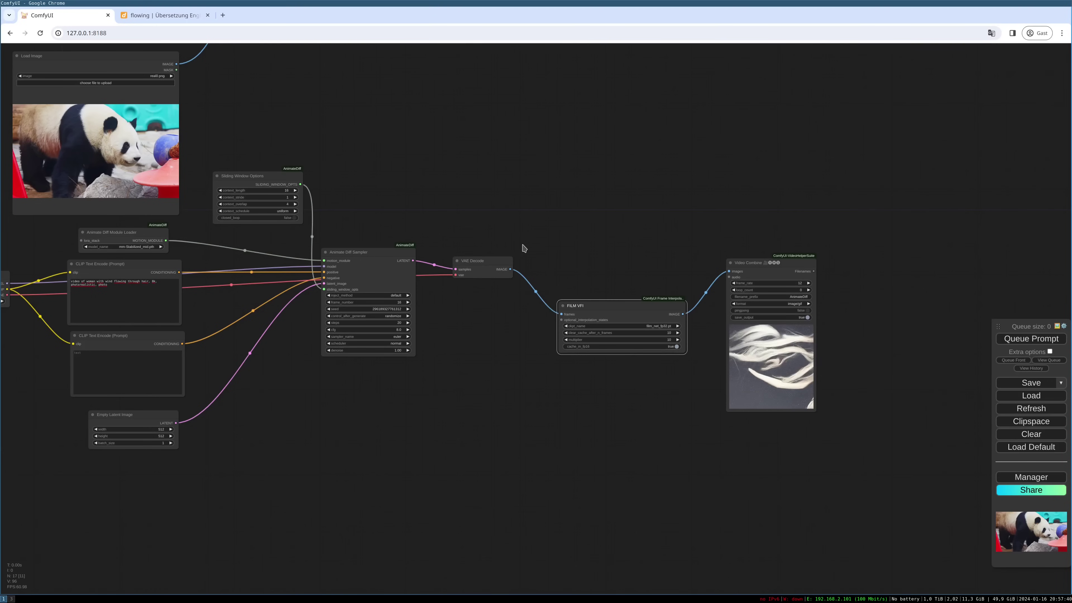
{"action": "left_click_drag", "start_coordinate": [448, 395], "coordinate": [505, 350]}
{"action": "scroll", "coordinate": [528, 360], "scroll_direction": "down", "scroll_amount": 3}
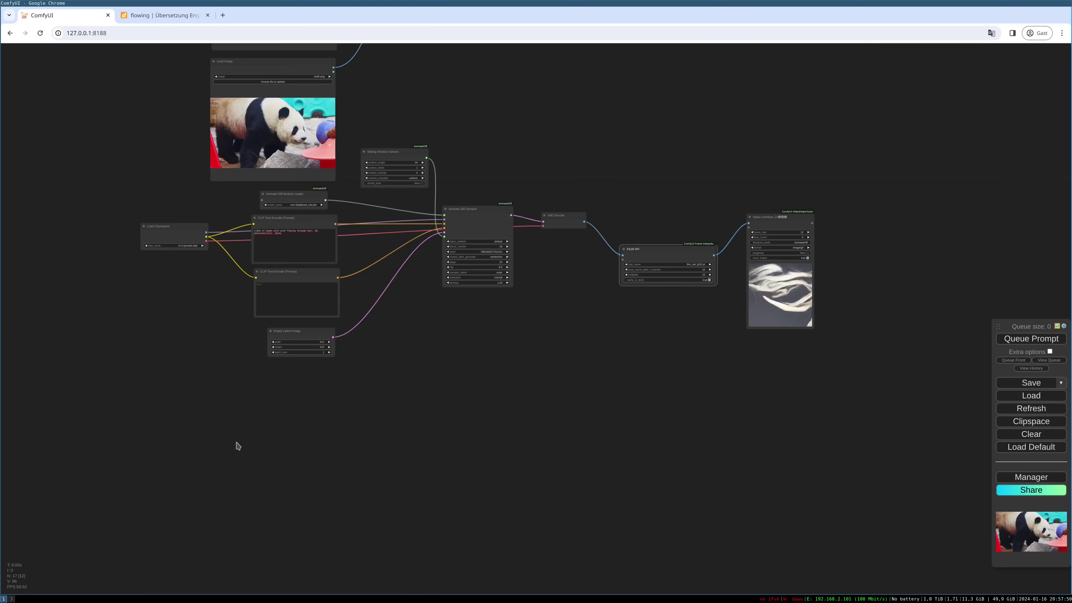
- Add a Load Images [DEPRECATED] node from the Adv-ControlNet deprecated category in the empty space below the AnimateDiff chain
{"action": "right_click", "coordinate": [232, 425]}
{"action": "left_click", "coordinate": [257, 424]}
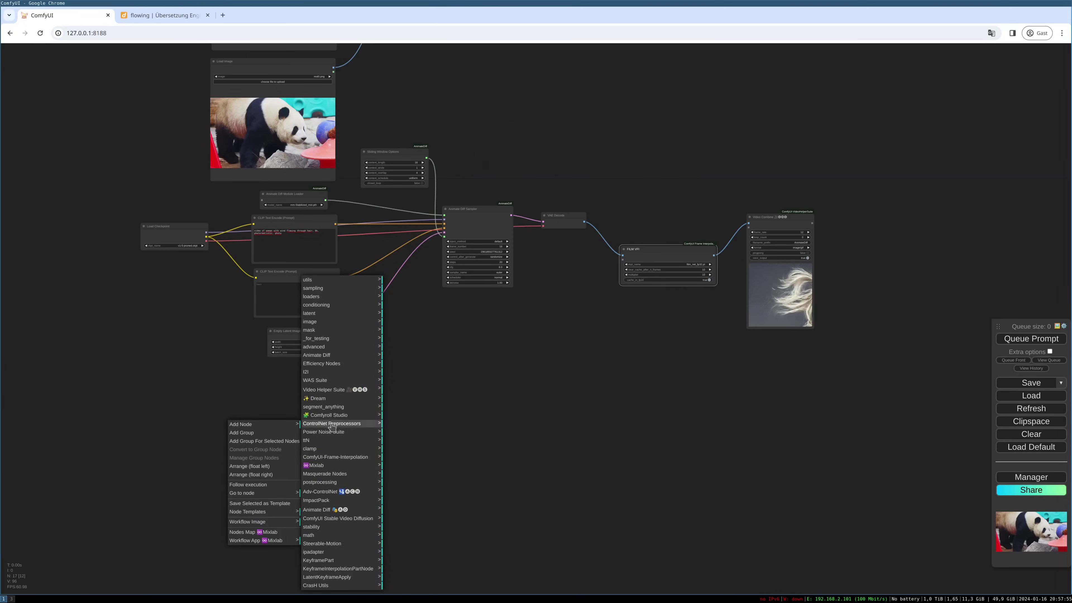
{"action": "right_click", "coordinate": [173, 450]}
{"action": "left_click", "coordinate": [230, 450]}
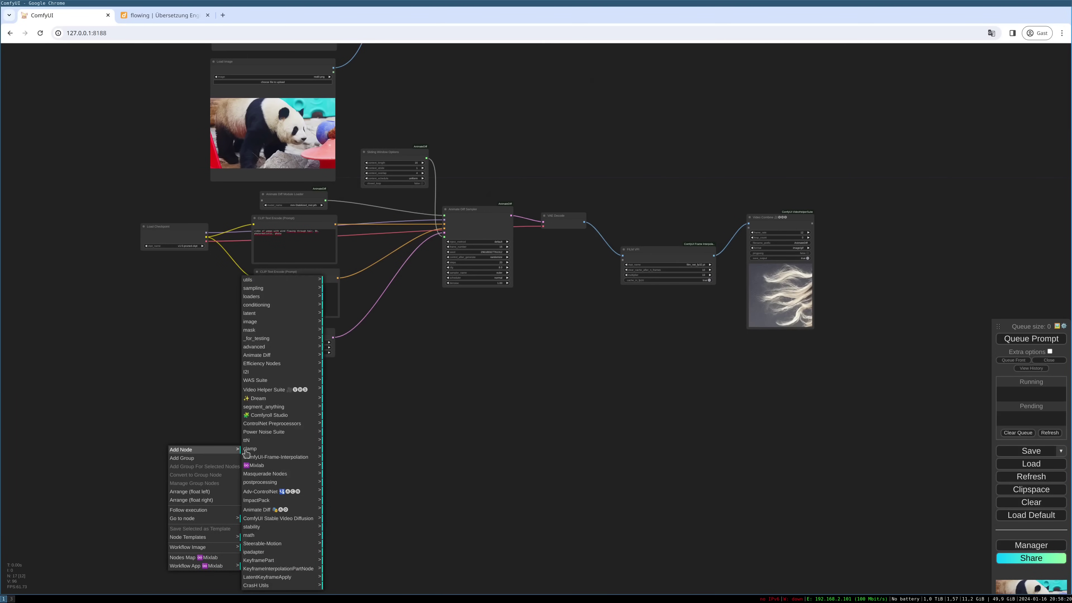
{"action": "left_click", "coordinate": [302, 492]}
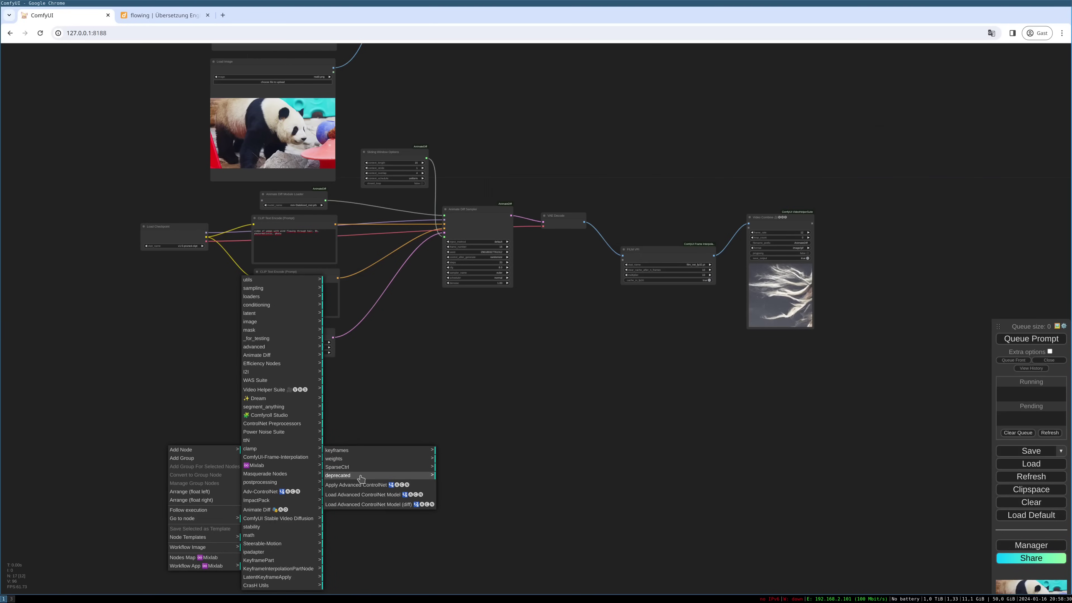
{"action": "left_click", "coordinate": [393, 476]}
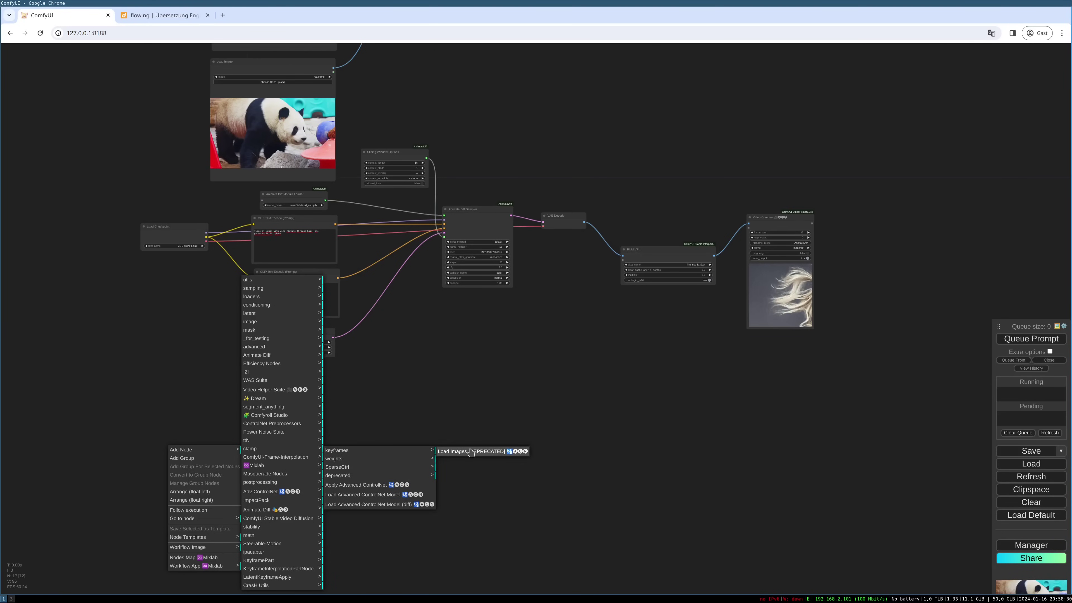
{"action": "left_click", "coordinate": [470, 452]}
- Resize the Load Images [DEPRECATED] node to a compact size and position it below Empty Latent Image
{"action": "left_click_drag", "start_coordinate": [239, 481], "coordinate": [322, 509]}
{"action": "left_click_drag", "start_coordinate": [295, 445], "coordinate": [285, 423]}
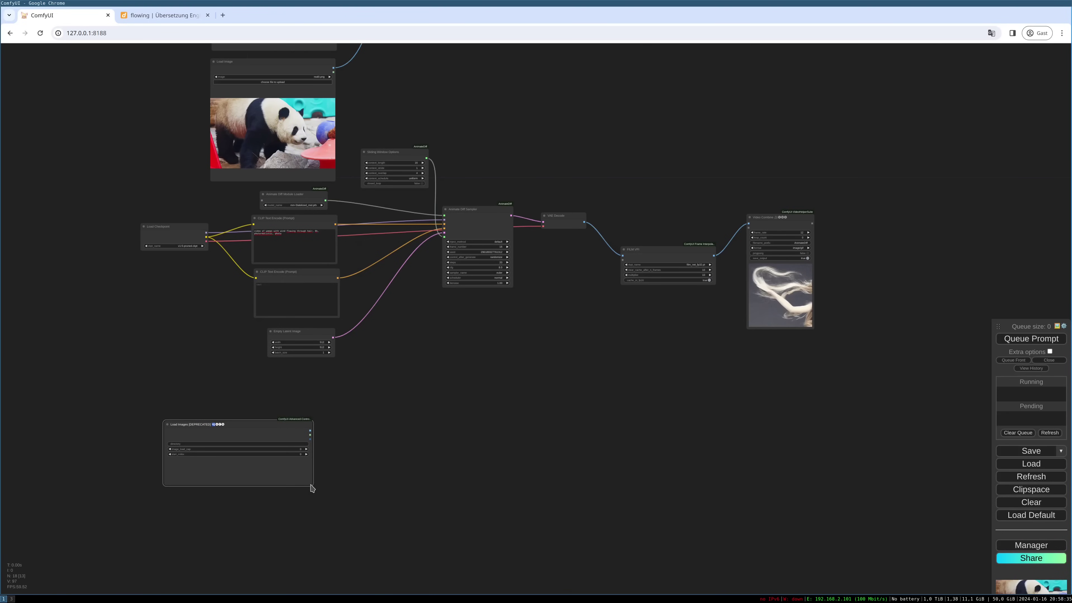
{"action": "left_click_drag", "start_coordinate": [312, 485], "coordinate": [308, 462]}
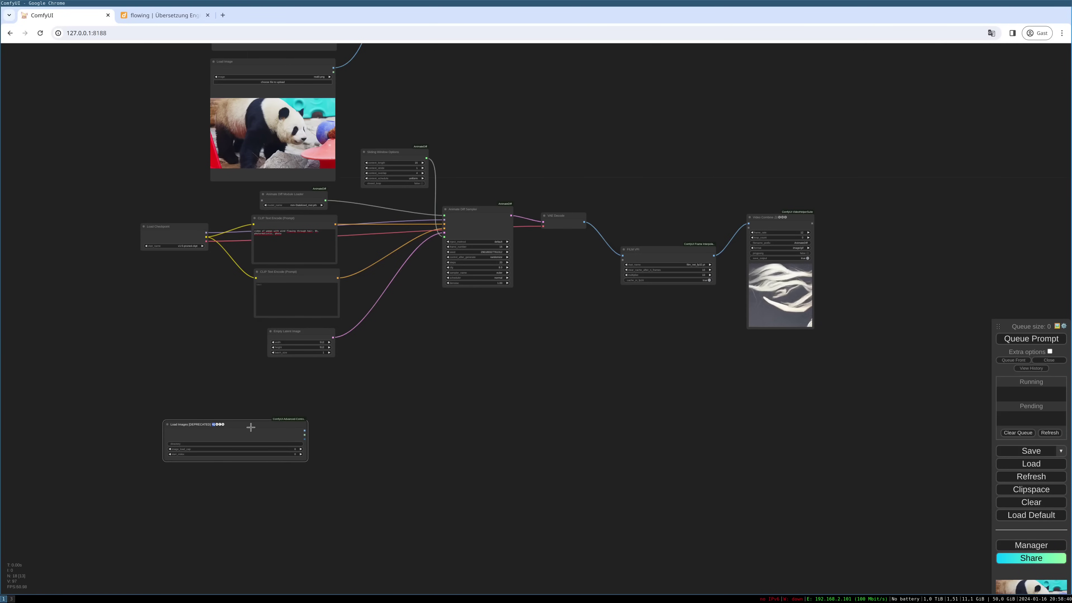
{"action": "left_click_drag", "start_coordinate": [259, 433], "coordinate": [277, 421]}
{"action": "scroll", "coordinate": [279, 423], "scroll_direction": "up", "scroll_amount": 5}
{"action": "scroll", "coordinate": [280, 423], "scroll_direction": "up", "scroll_amount": 3}
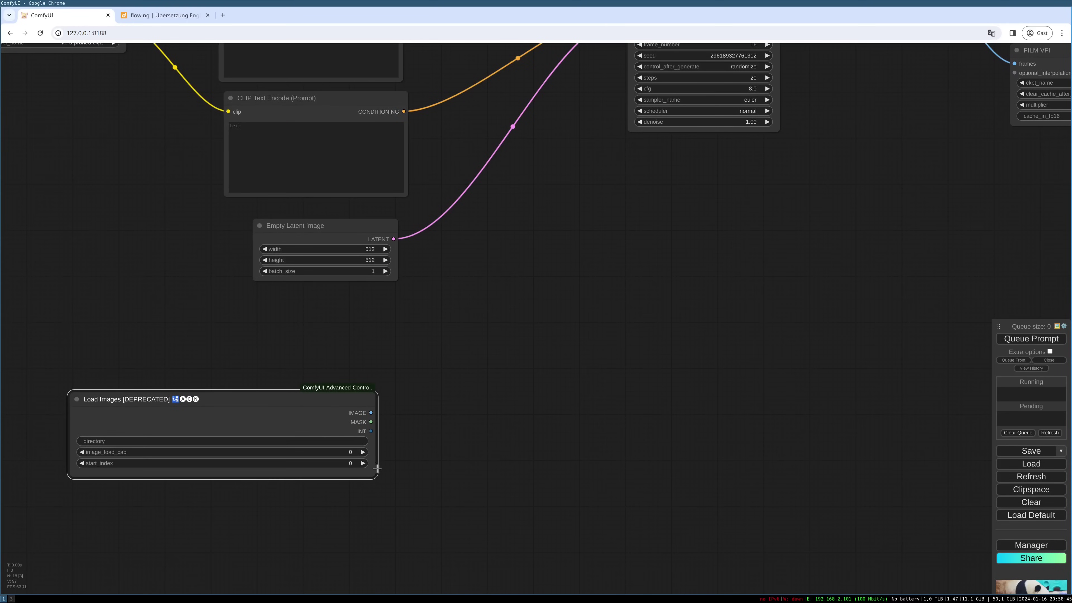
{"action": "left_click_drag", "start_coordinate": [377, 468], "coordinate": [385, 490]}
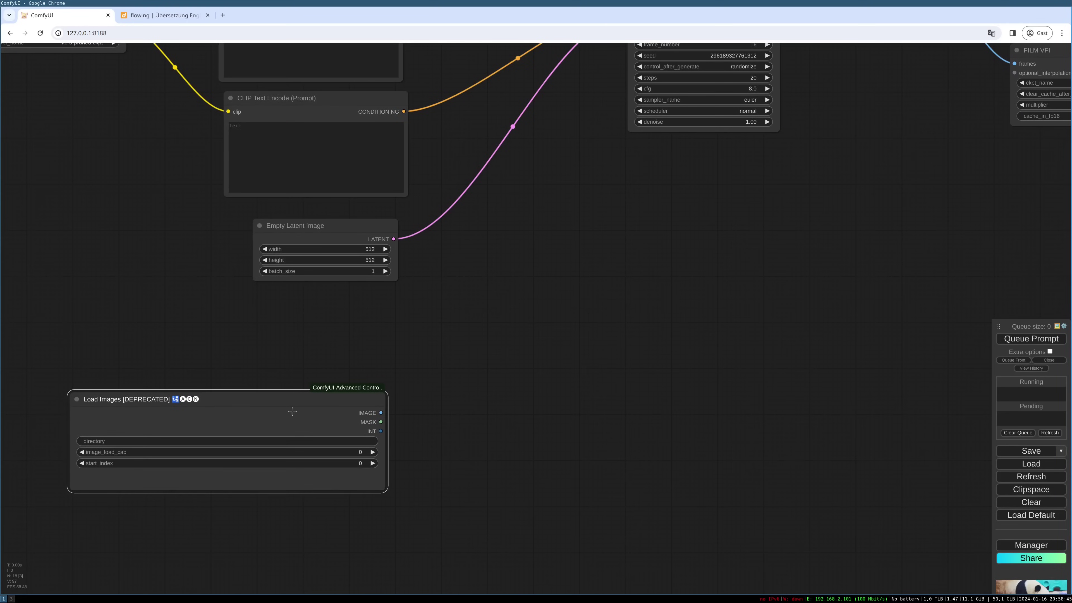
{"action": "left_click_drag", "start_coordinate": [269, 403], "coordinate": [278, 388]}
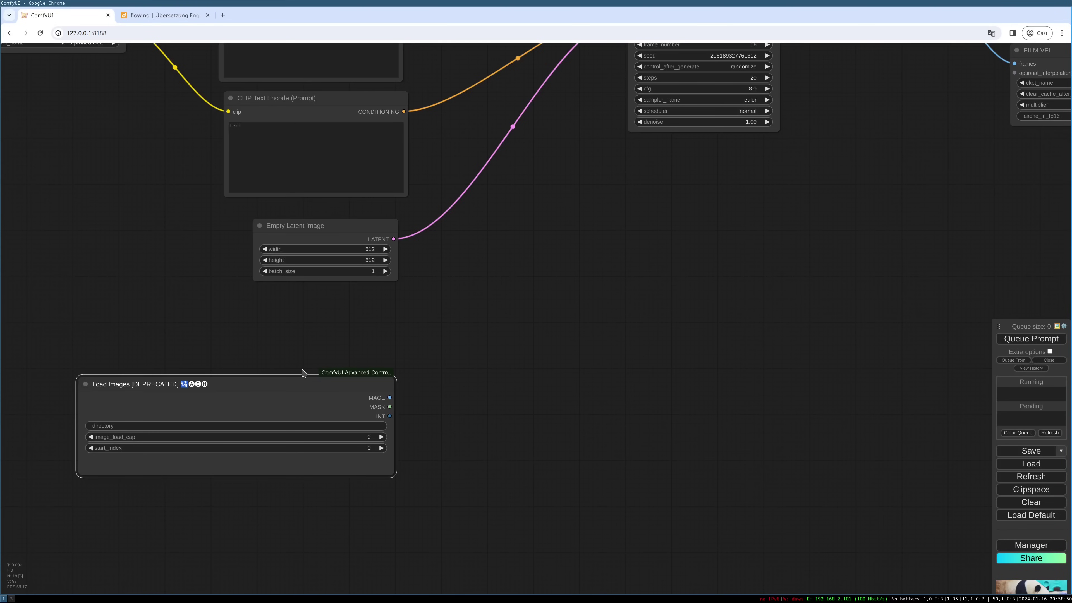
{"action": "left_click_drag", "start_coordinate": [297, 377], "coordinate": [284, 368]}
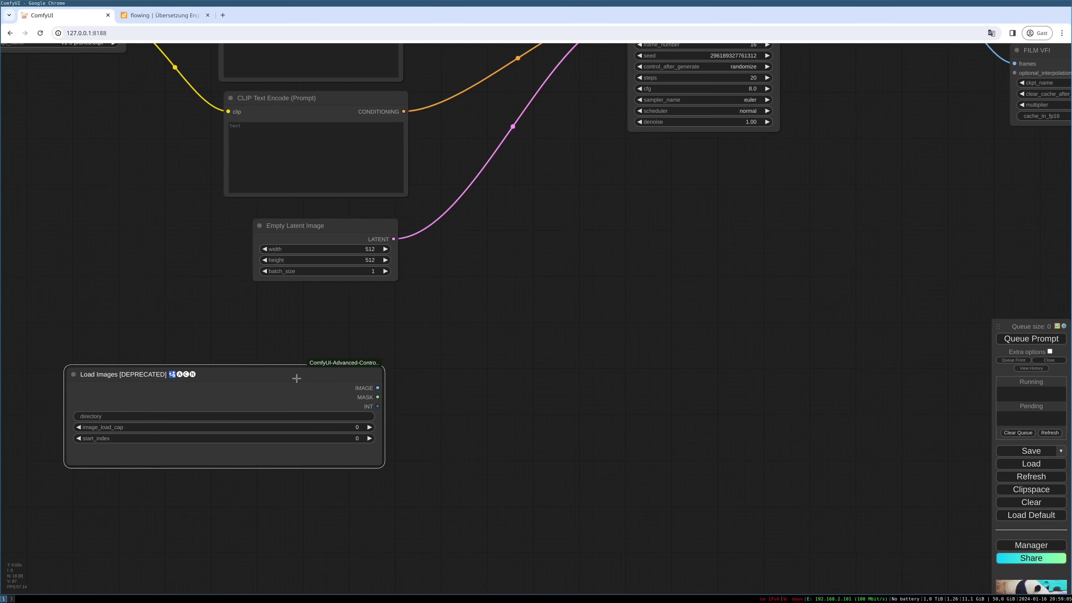
{"action": "left_click_drag", "start_coordinate": [297, 379], "coordinate": [331, 360]}
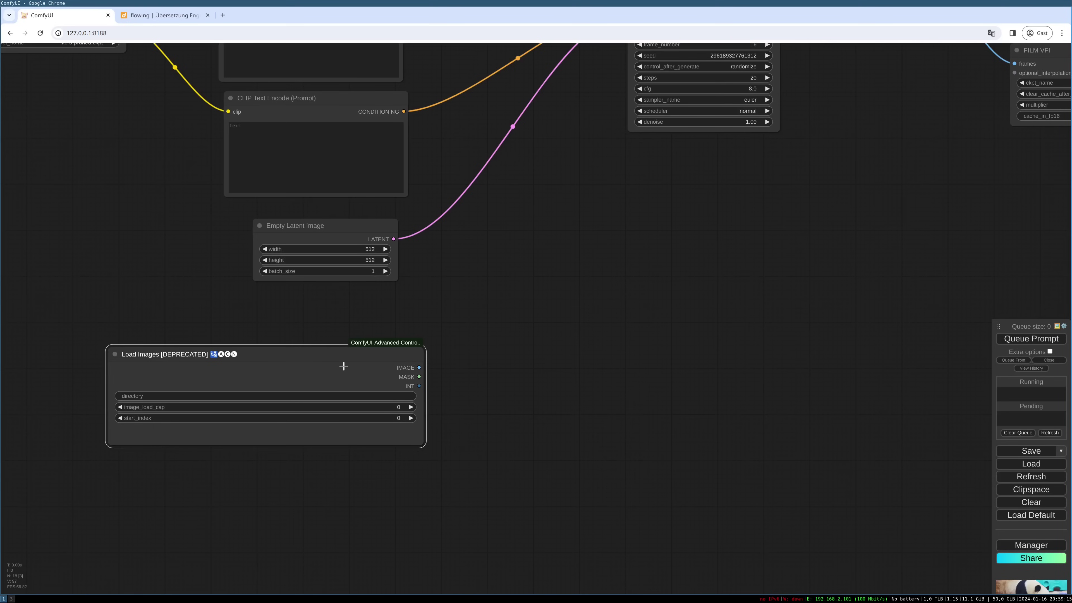
{"action": "left_click_drag", "start_coordinate": [344, 366], "coordinate": [375, 360]}
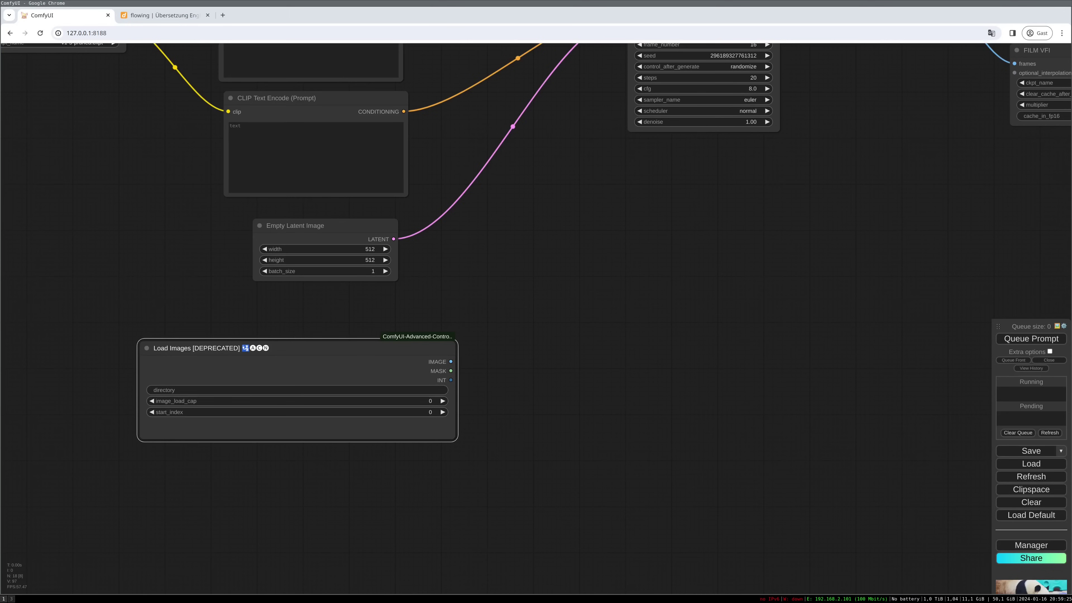
- Set the Load Images node's directory to the zoom10012024_neu folder inside ComfyUI's output directory
{"action": "left_click", "coordinate": [203, 391]}
{"action": "key", "text": "ctrl+v"}
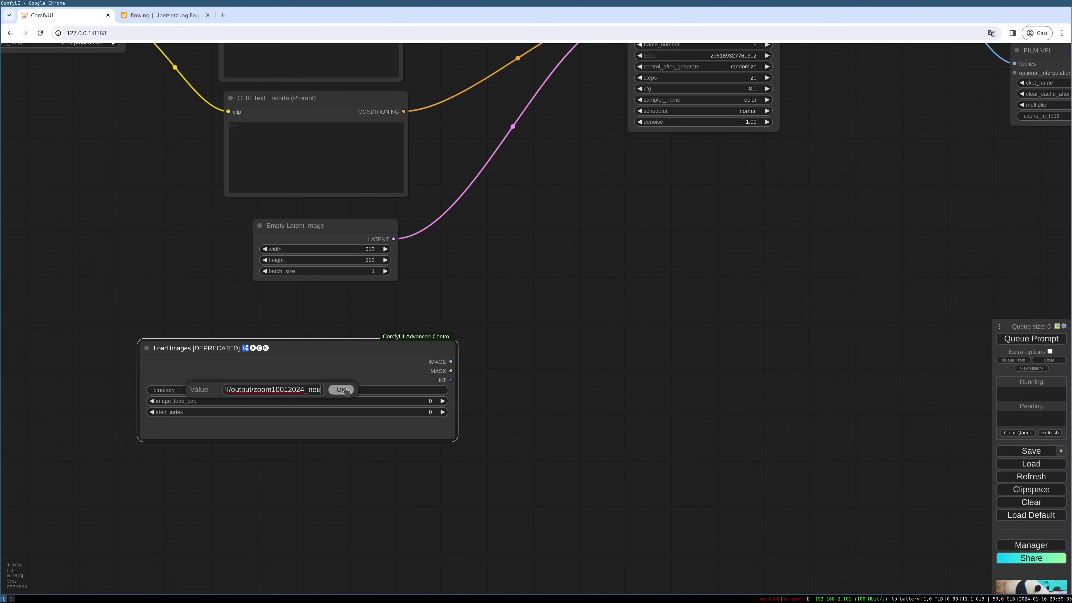
{"action": "left_click", "coordinate": [345, 390]}
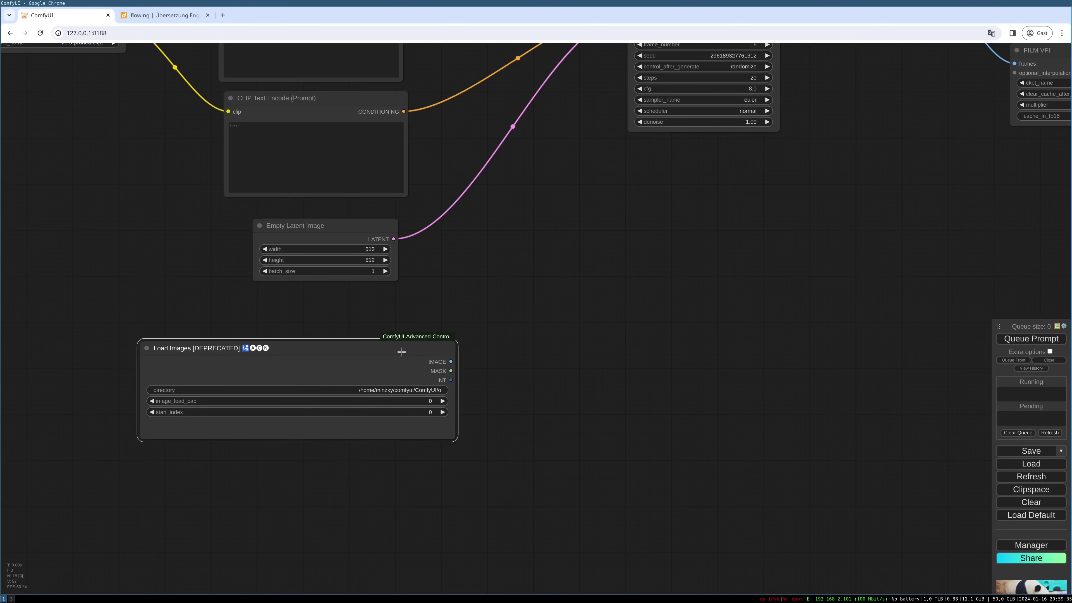
{"action": "left_click_drag", "start_coordinate": [402, 352], "coordinate": [394, 353]}
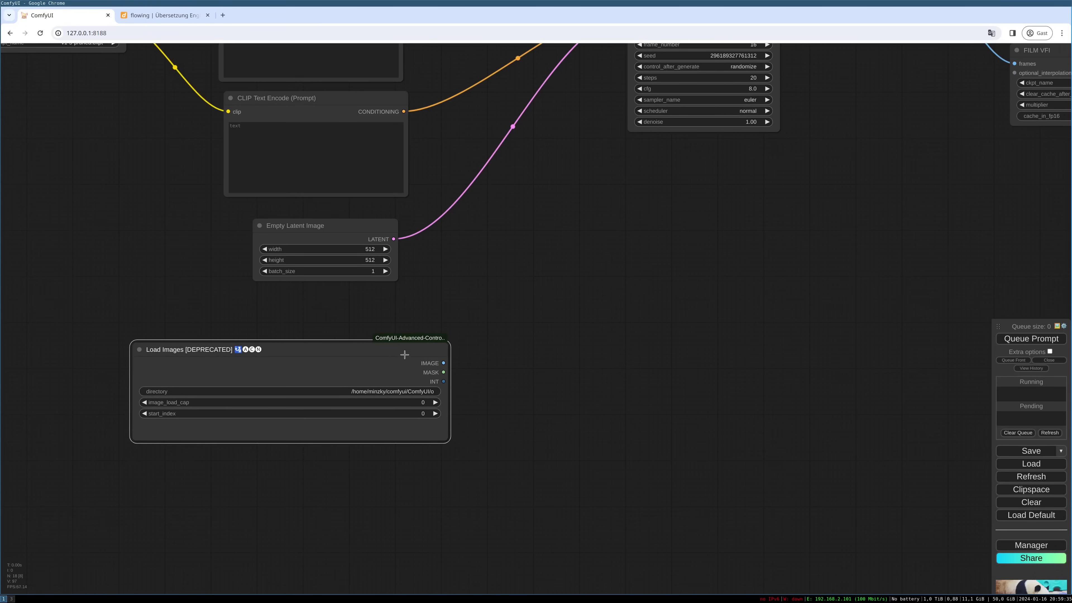
- Add a FILM VFI node fed by the Load Images node's IMAGE output and set its multiplier to 3
{"action": "scroll", "coordinate": [405, 358], "scroll_direction": "down", "scroll_amount": 3}
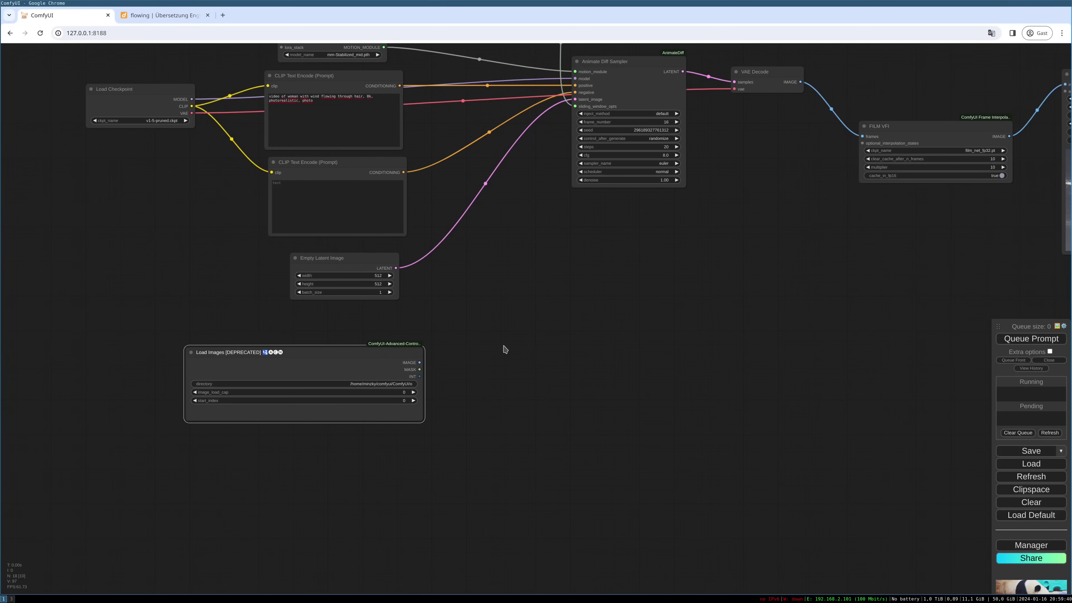
{"action": "left_click_drag", "start_coordinate": [491, 355], "coordinate": [457, 367]}
{"action": "left_click_drag", "start_coordinate": [385, 375], "coordinate": [496, 350]}
{"action": "left_click", "coordinate": [536, 364]}
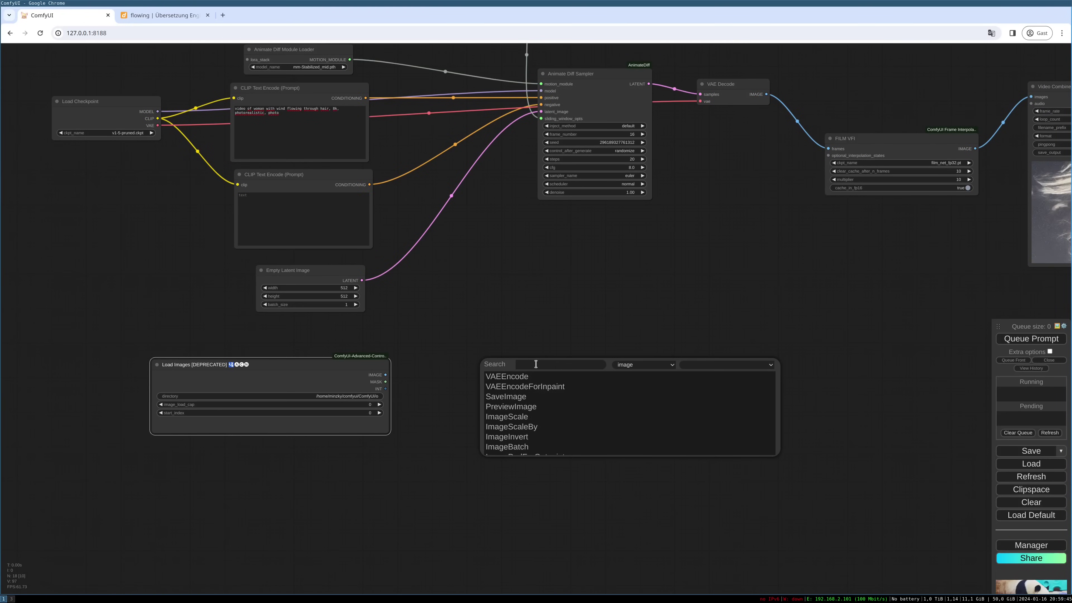
{"action": "type", "text": "film"}
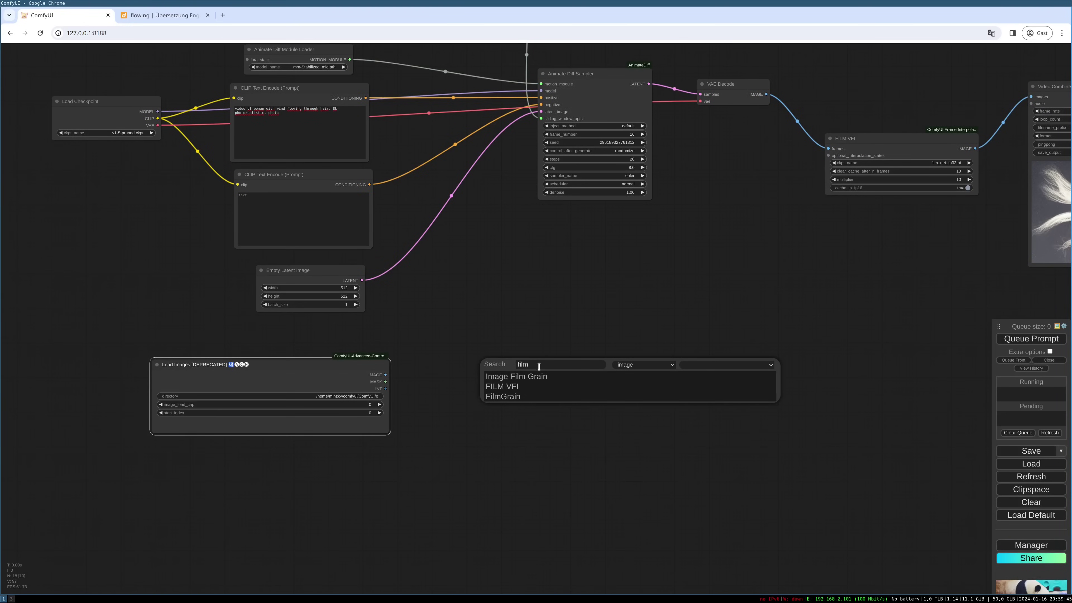
{"action": "type", "text": " v"}
{"action": "key", "text": "Return"}
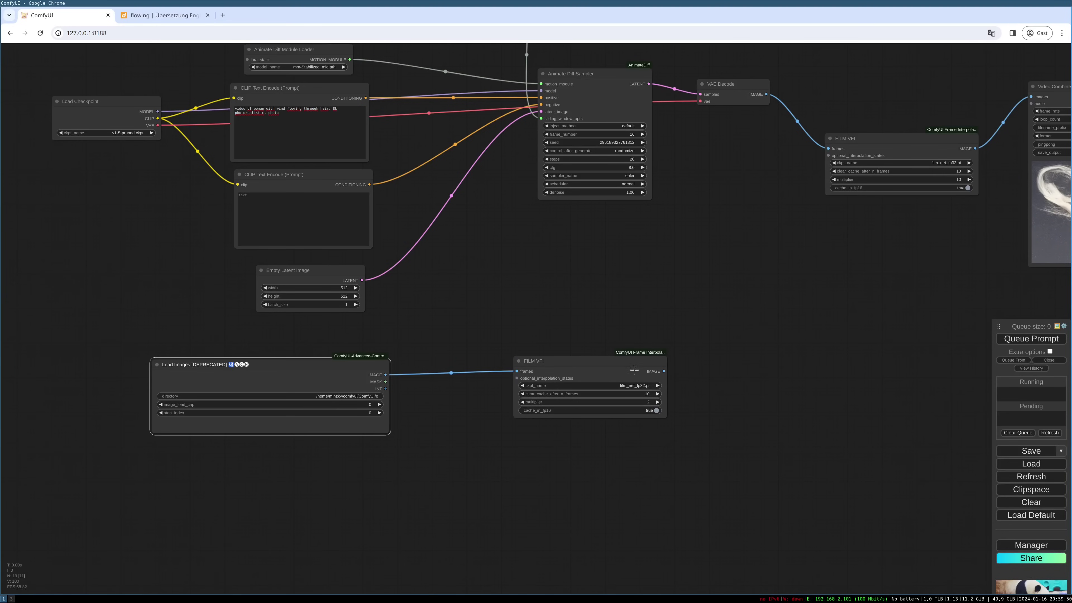
{"action": "left_click", "coordinate": [660, 402]}
- Duplicate the AnimateDiff section's Video Combine node and place the copy beside the new FILM VFI node
{"action": "left_click_drag", "start_coordinate": [683, 391], "coordinate": [409, 431]}
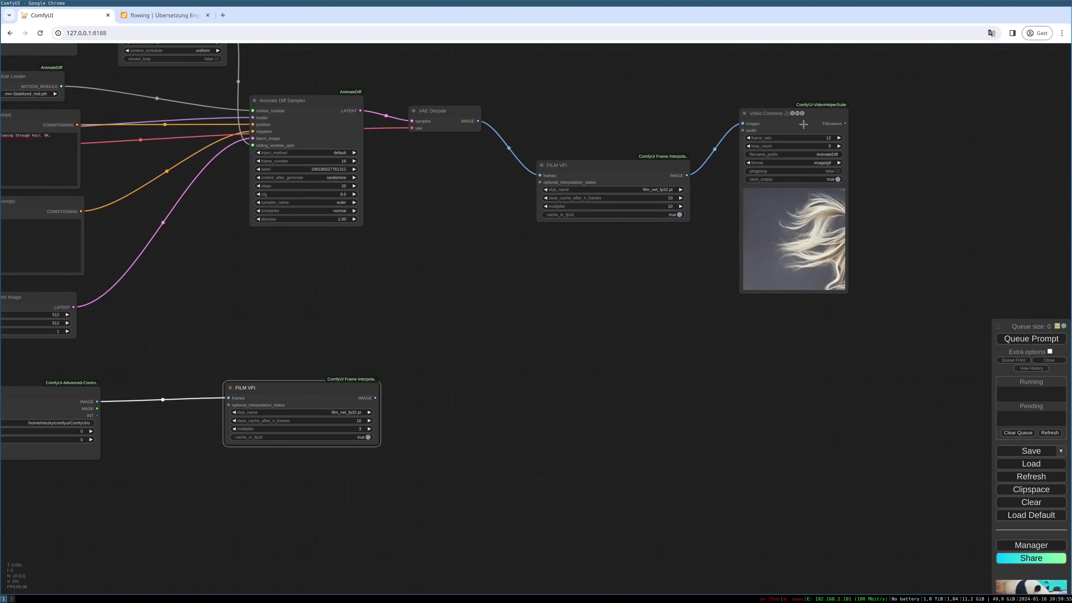
{"action": "left_click", "coordinate": [804, 124]}
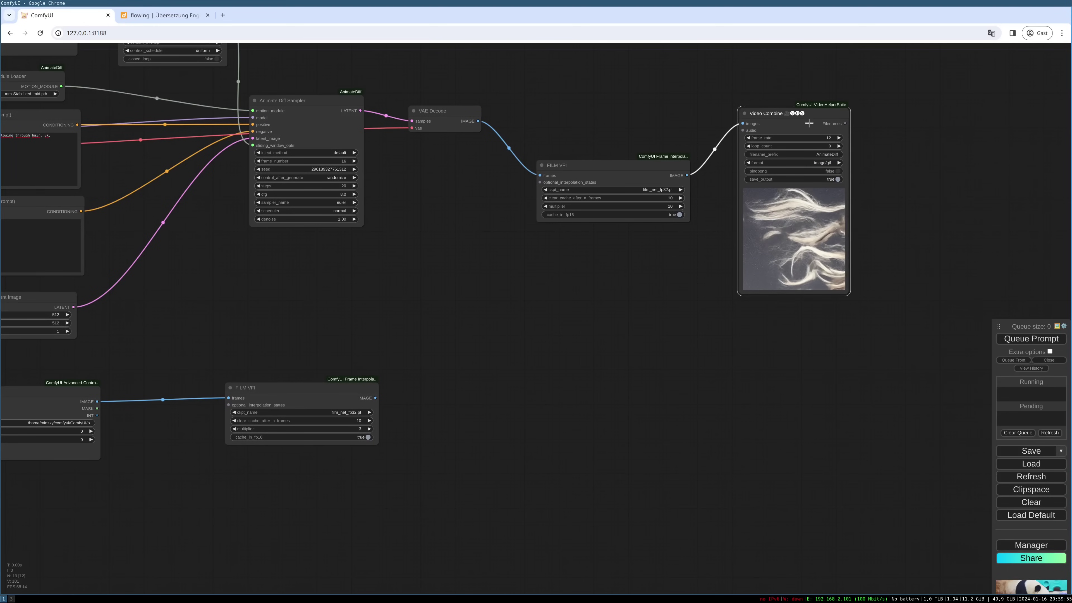
{"action": "key", "text": "ctrl+c"}
{"action": "key", "text": "ctrl+v"}
{"action": "left_click_drag", "start_coordinate": [809, 123], "coordinate": [452, 397]}
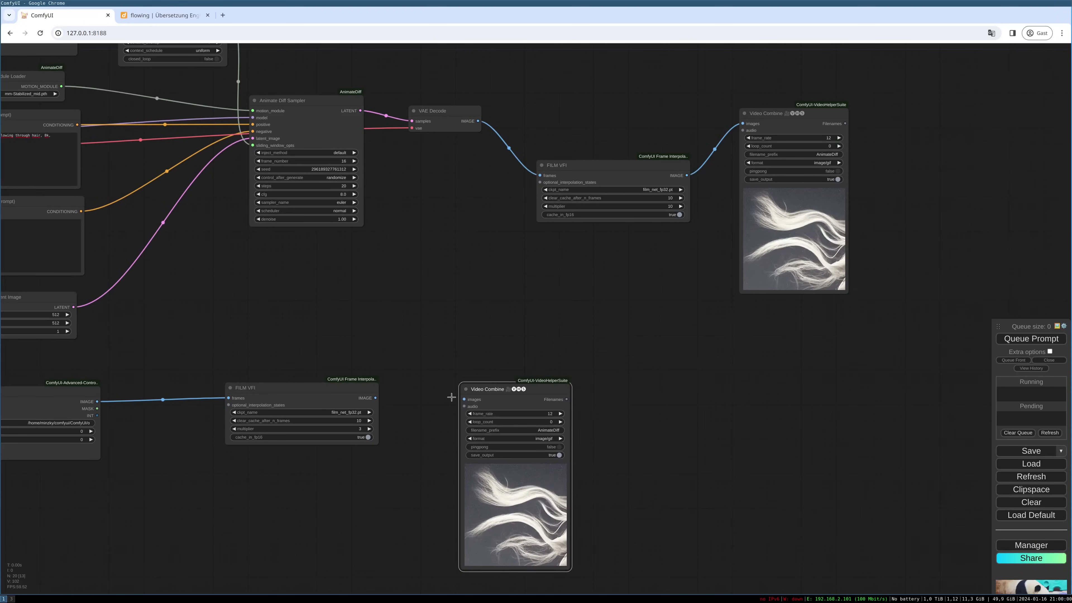
- Link the new FILM VFI's IMAGE output to the copied Video Combine's images input, space the nodes out, and run the workflow
{"action": "left_click_drag", "start_coordinate": [375, 398], "coordinate": [464, 399]}
{"action": "left_click_drag", "start_coordinate": [434, 434], "coordinate": [509, 375]}
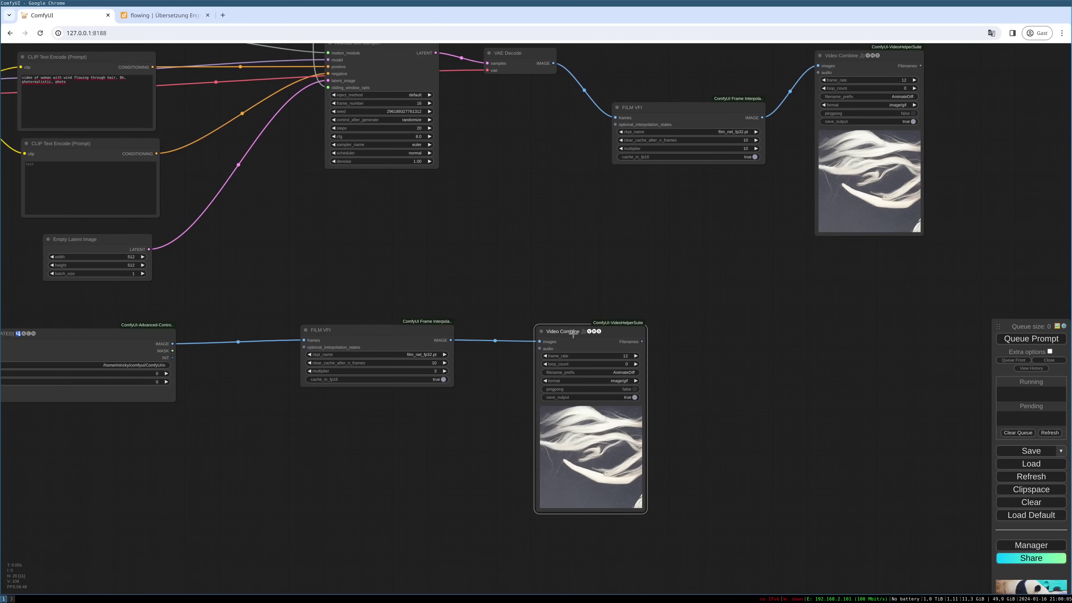
{"action": "left_click_drag", "start_coordinate": [573, 334], "coordinate": [600, 338]}
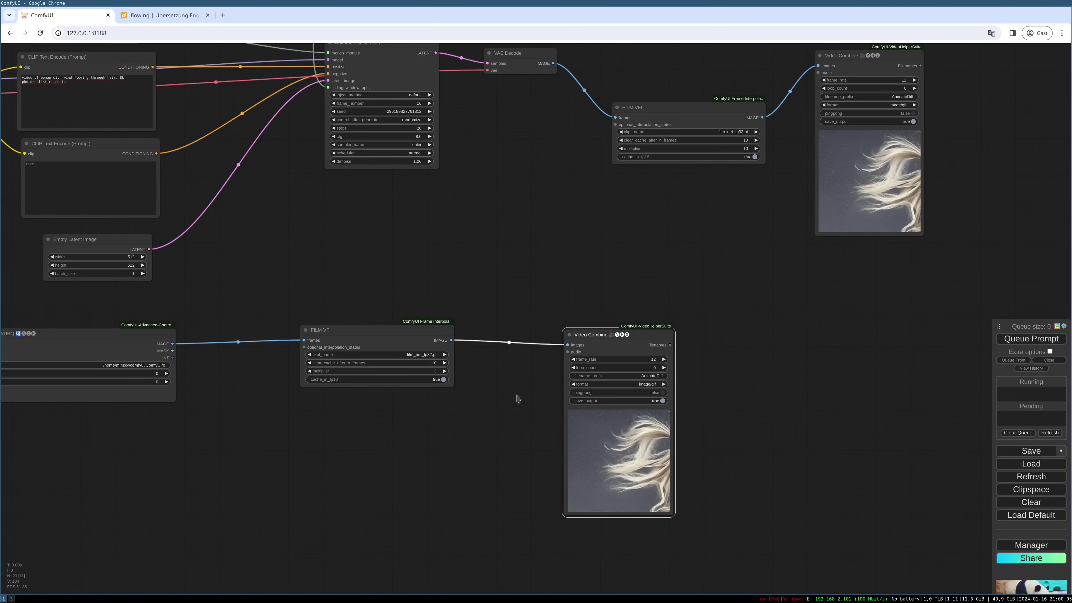
{"action": "left_click_drag", "start_coordinate": [518, 399], "coordinate": [596, 392]}
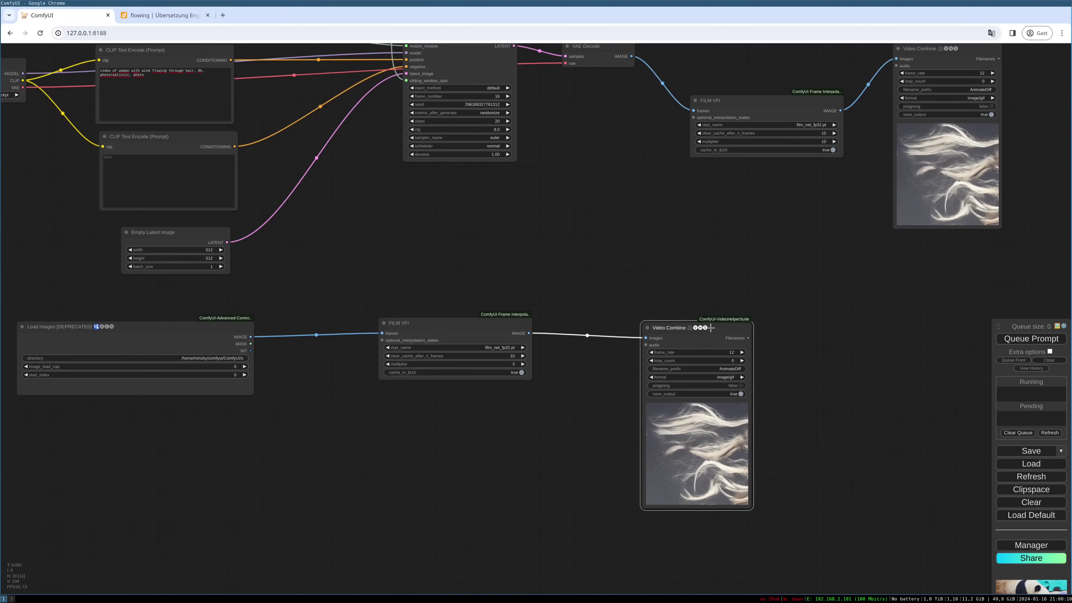
{"action": "key", "text": "ctrl+Return"}
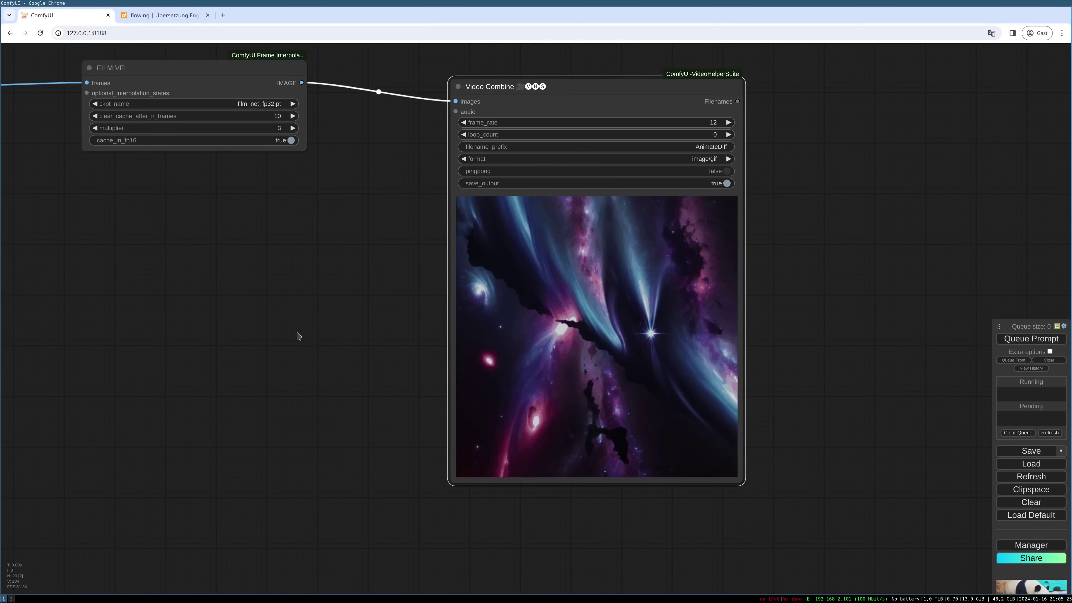
- Inspect the rendered space video in Video Combine and set the connected FILM VFI node's multiplier to 2
{"action": "scroll", "coordinate": [562, 328], "scroll_direction": "up", "scroll_amount": 2}
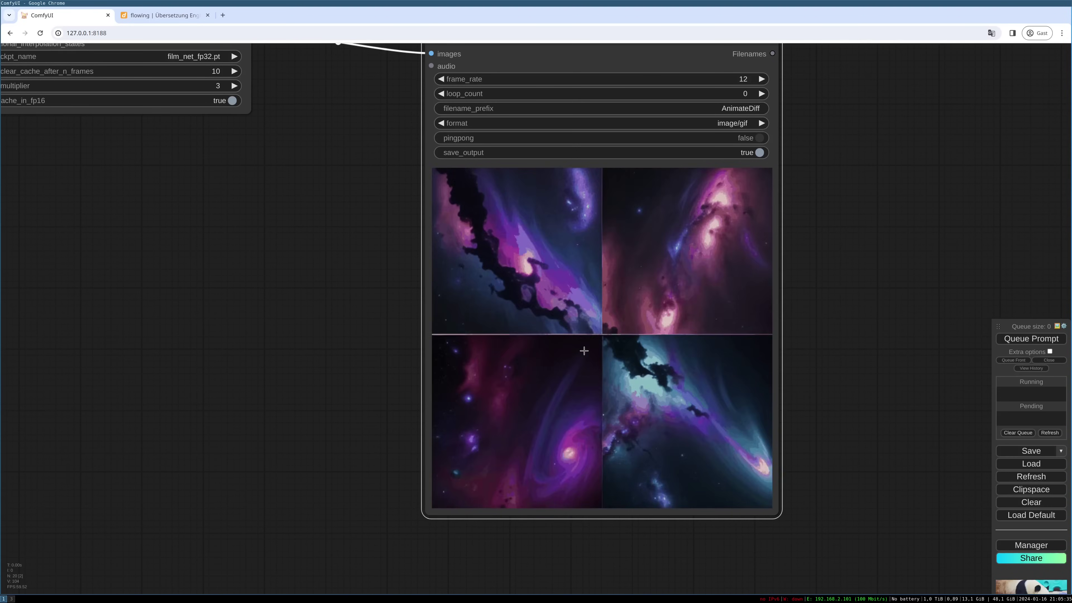
{"action": "scroll", "coordinate": [371, 258], "scroll_direction": "up", "scroll_amount": 3}
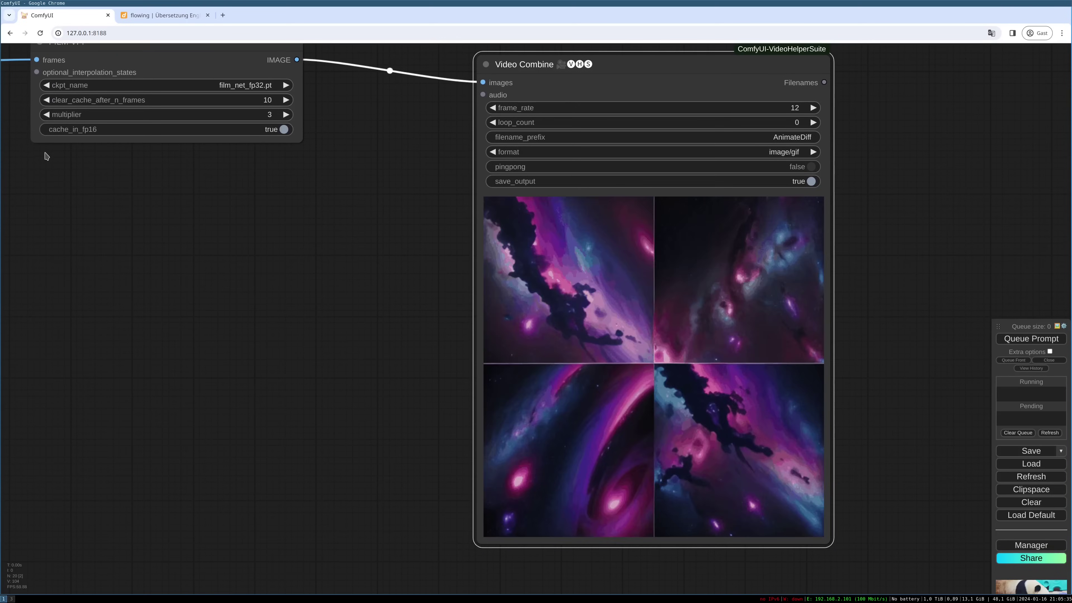
{"action": "left_click", "coordinate": [46, 114]}
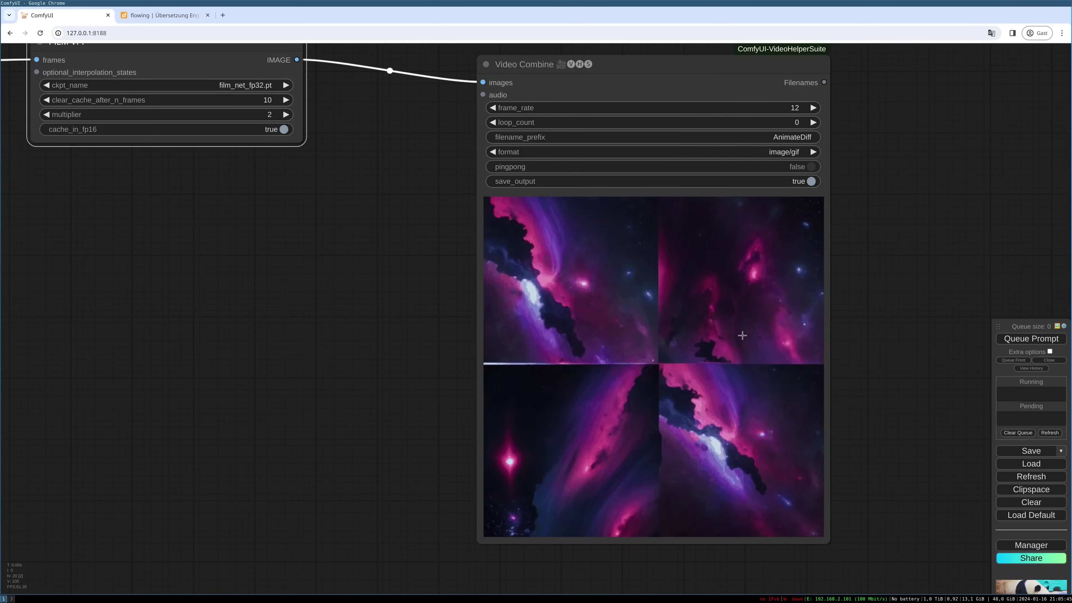
- Rearrange the image-sequence chain, aligning FILM VFI between the other nodes, raising Video Combine and moving Load Images closer to FILM VFI
{"action": "scroll", "coordinate": [743, 335], "scroll_direction": "down", "scroll_amount": 3}
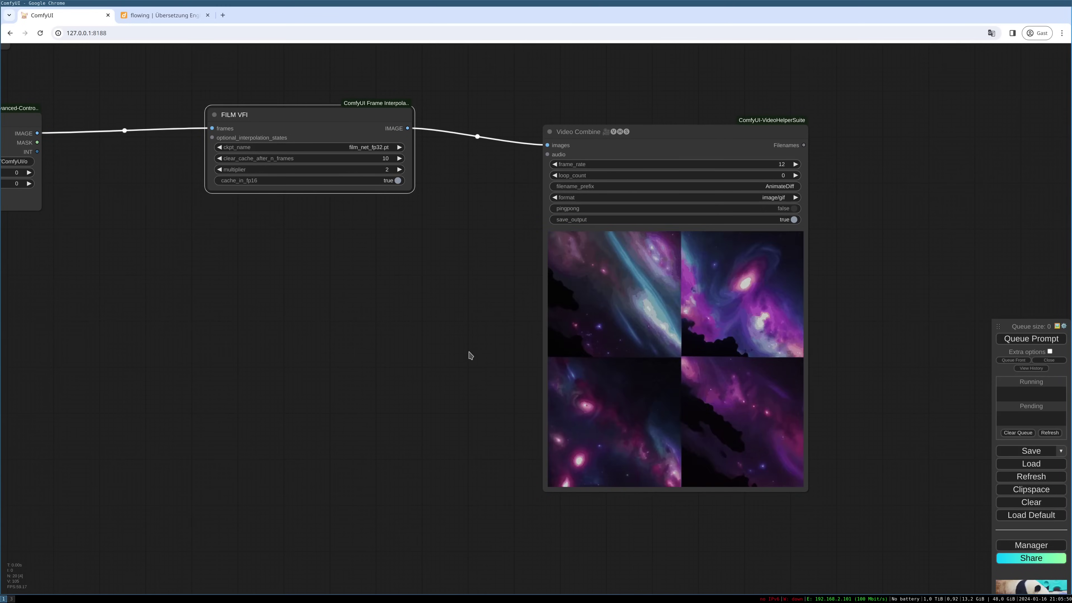
{"action": "scroll", "coordinate": [471, 355], "scroll_direction": "down", "scroll_amount": 5}
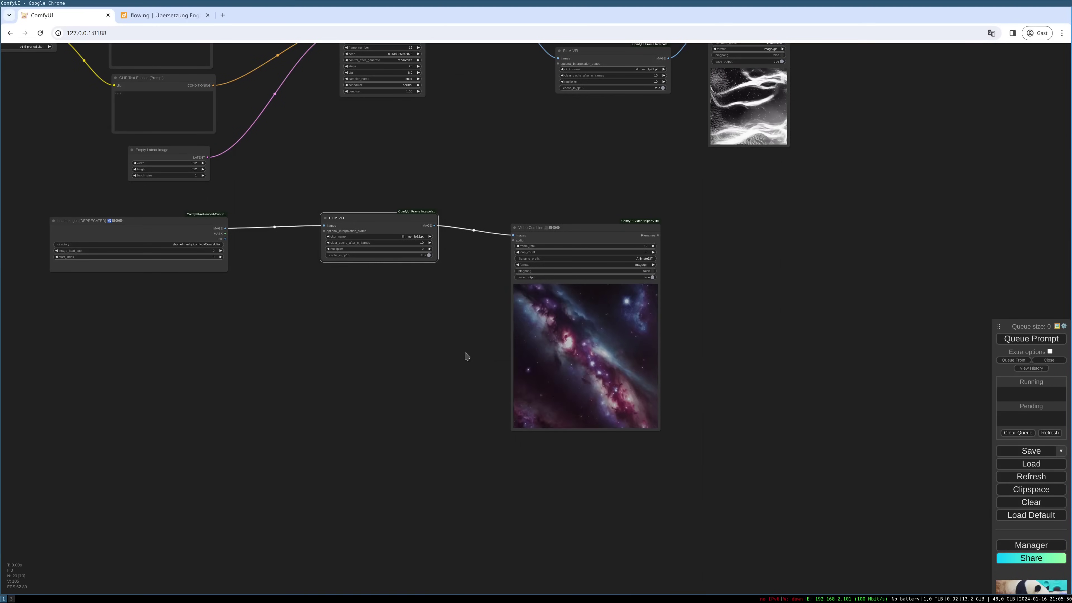
{"action": "scroll", "coordinate": [464, 356], "scroll_direction": "up", "scroll_amount": 3}
{"action": "left_click_drag", "start_coordinate": [375, 366], "coordinate": [522, 367]}
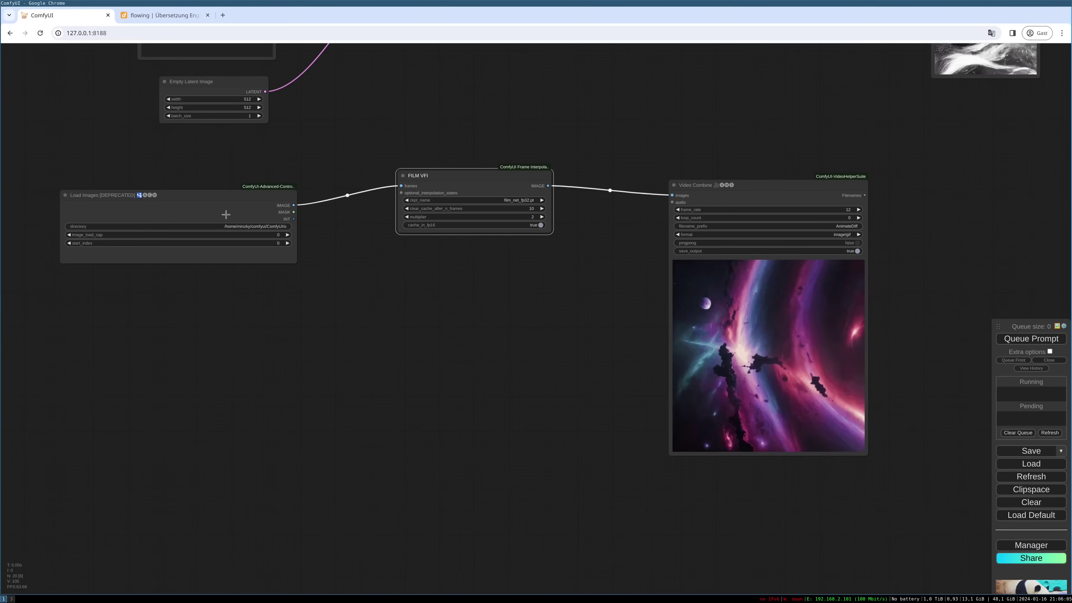
{"action": "left_click", "coordinate": [226, 215]}
{"action": "left_click_drag", "start_coordinate": [507, 180], "coordinate": [504, 197]}
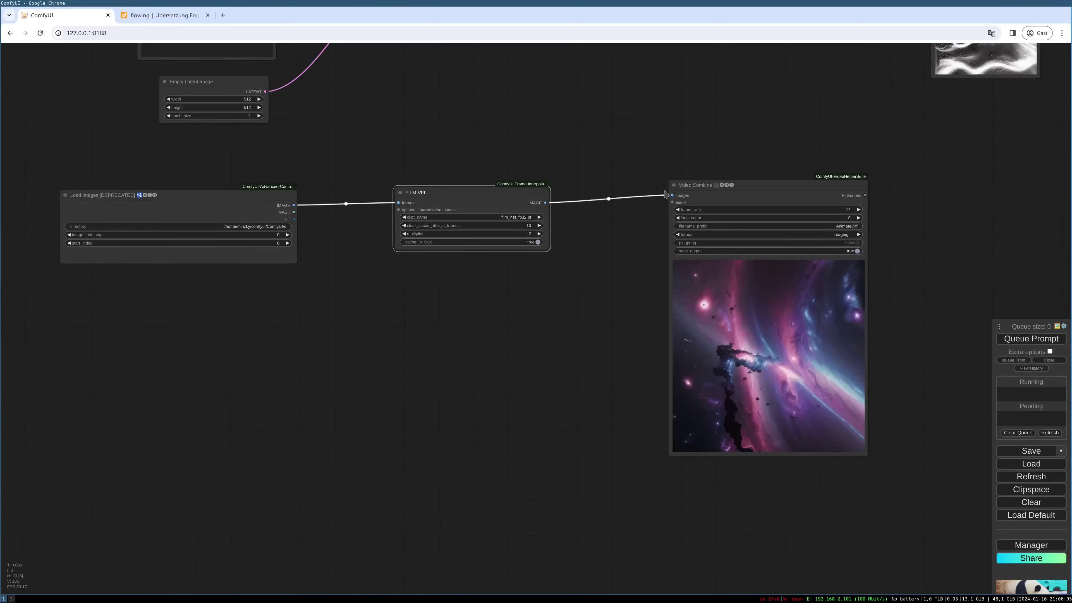
{"action": "left_click_drag", "start_coordinate": [770, 186], "coordinate": [767, 163]}
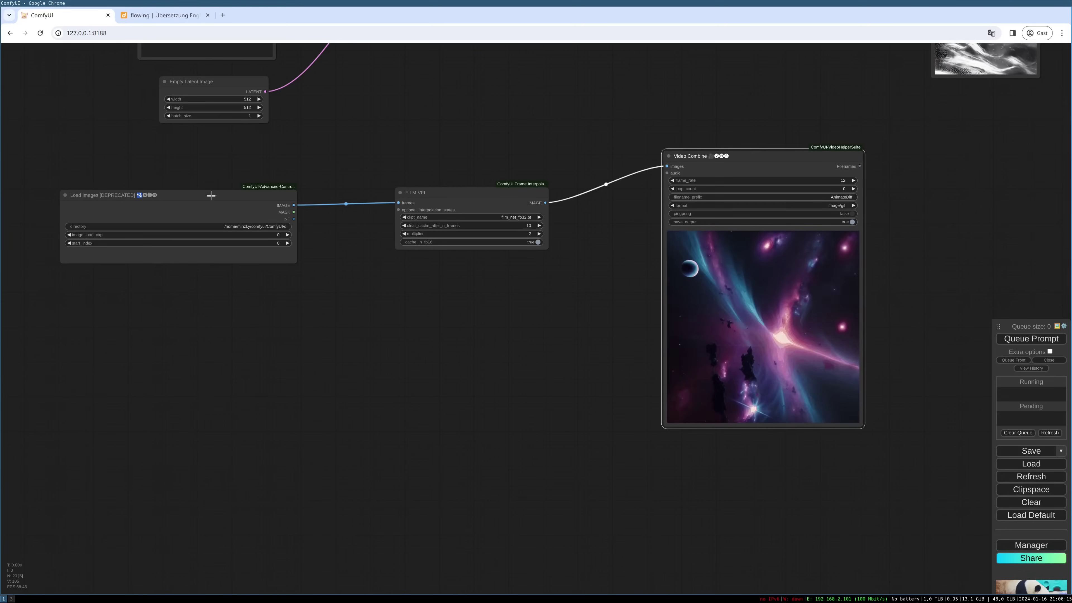
{"action": "left_click_drag", "start_coordinate": [211, 196], "coordinate": [209, 211]}
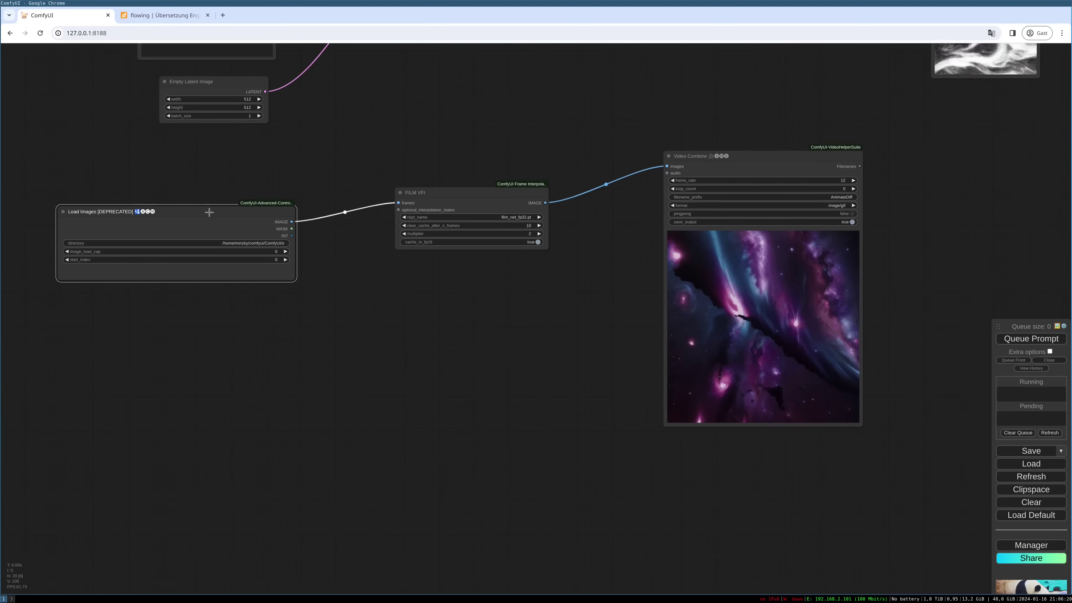
{"action": "left_click_drag", "start_coordinate": [209, 212], "coordinate": [235, 234]}
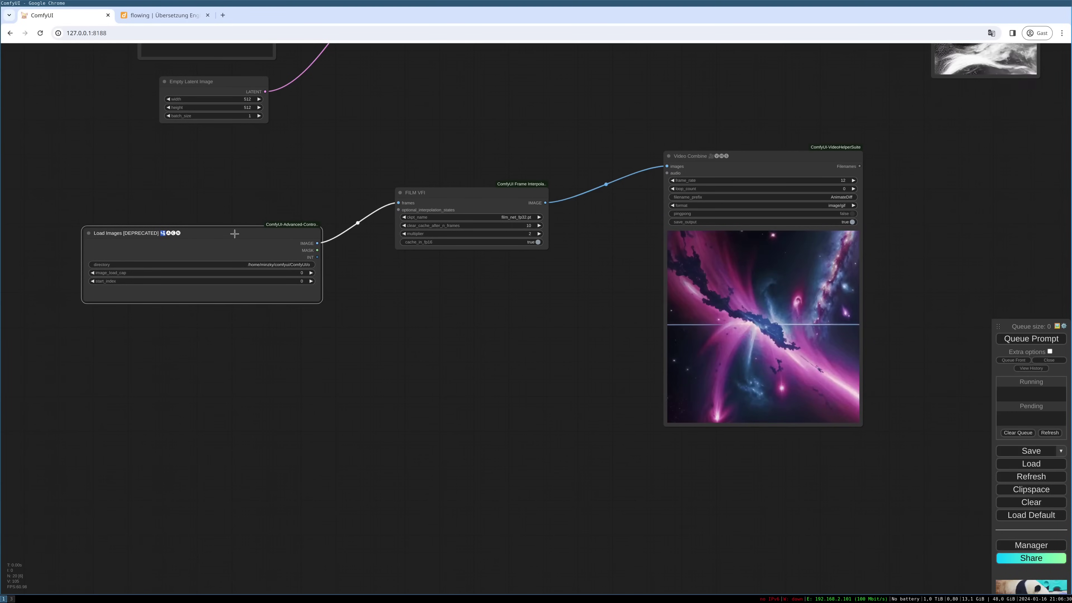
{"action": "left_click_drag", "start_coordinate": [235, 234], "coordinate": [244, 223]}
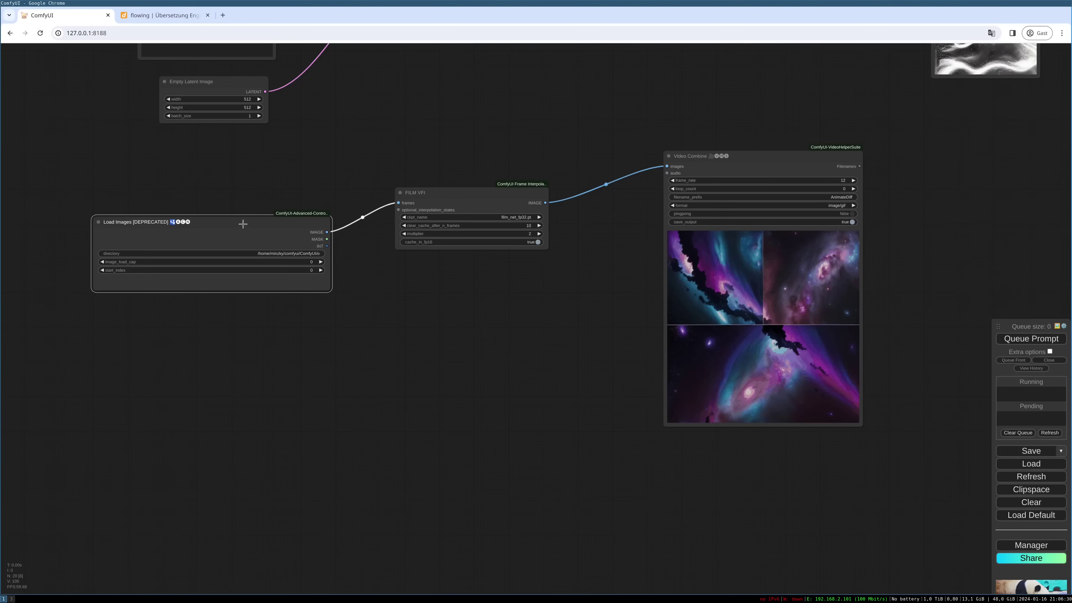